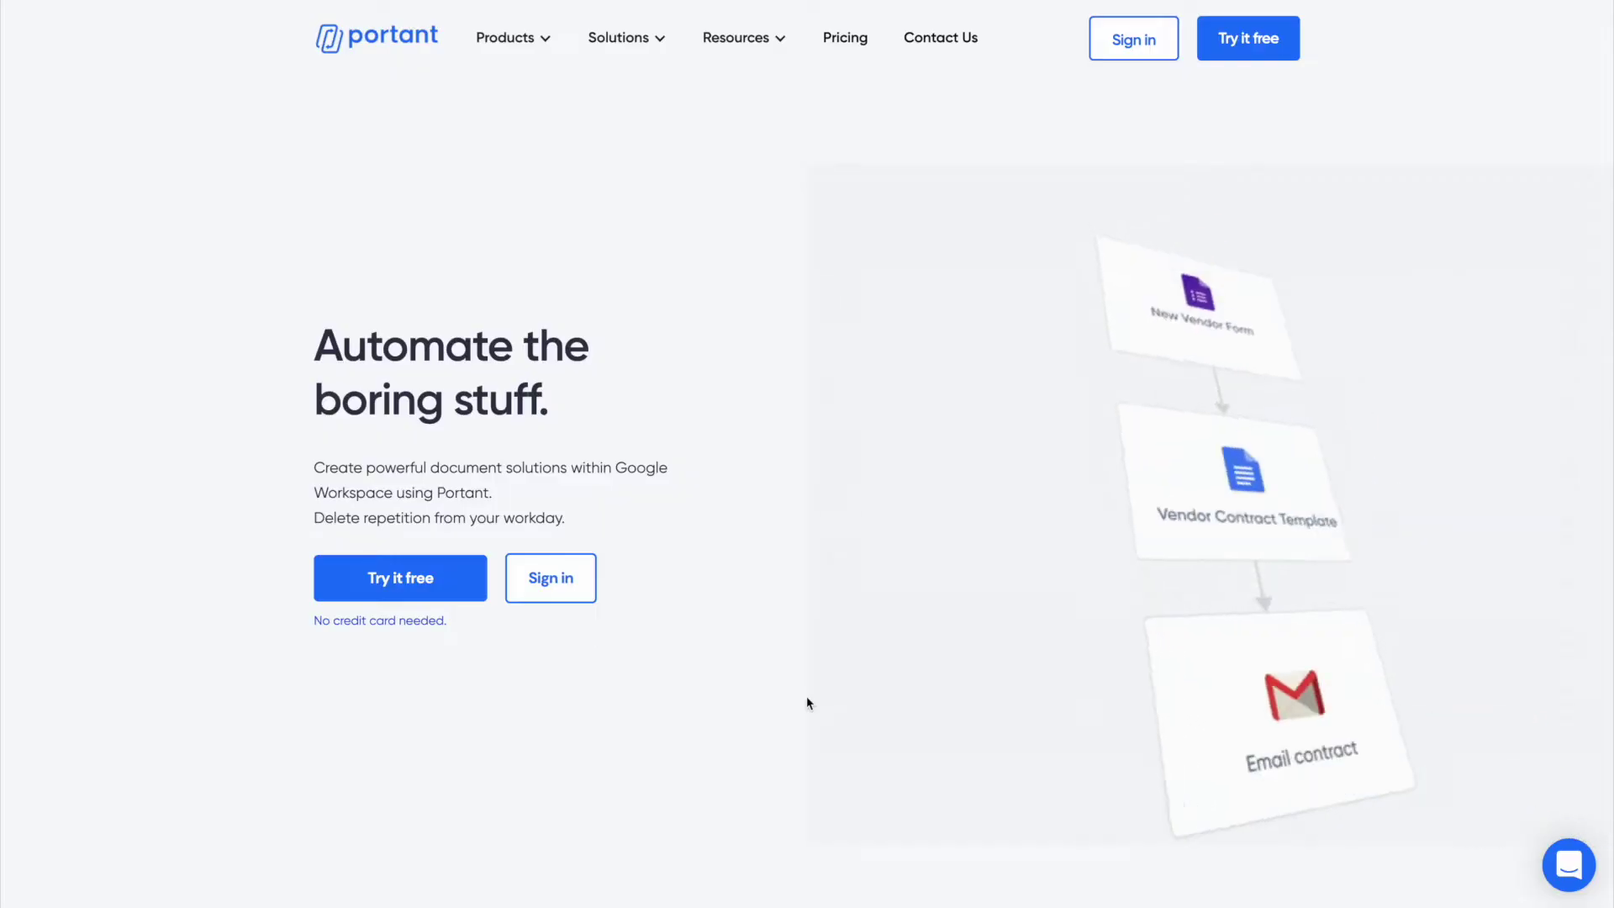
pyautogui.scroll(-1, 807, 702)
pyautogui.scroll(-2, 807, 702)
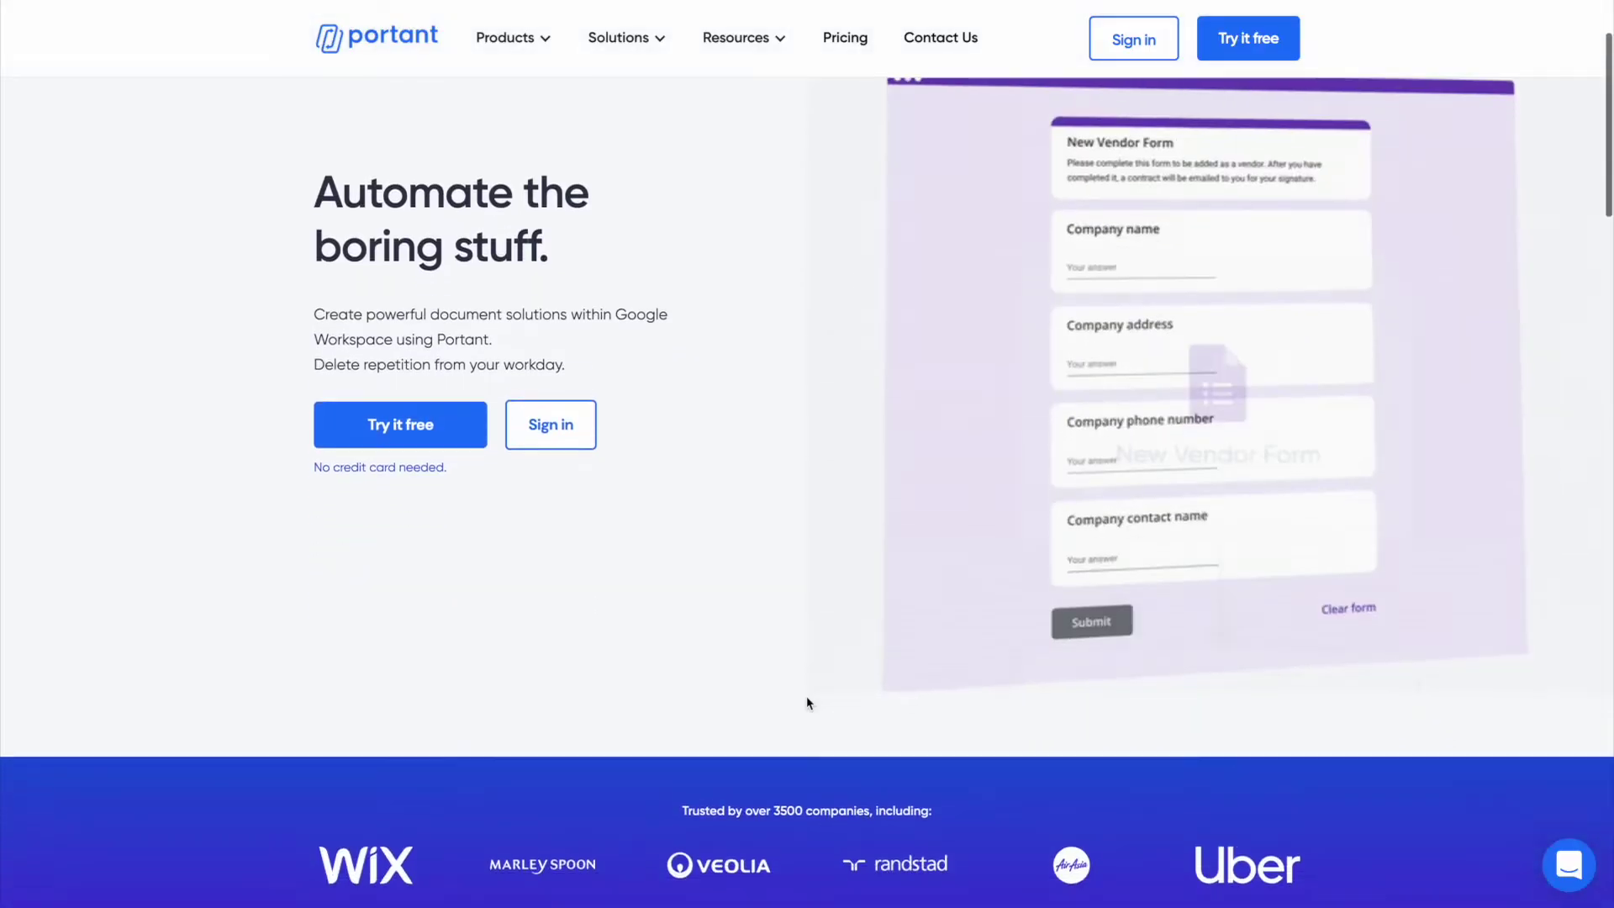
pyautogui.scroll(-1, 807, 703)
pyautogui.scroll(-1, 808, 702)
pyautogui.scroll(-2, 807, 703)
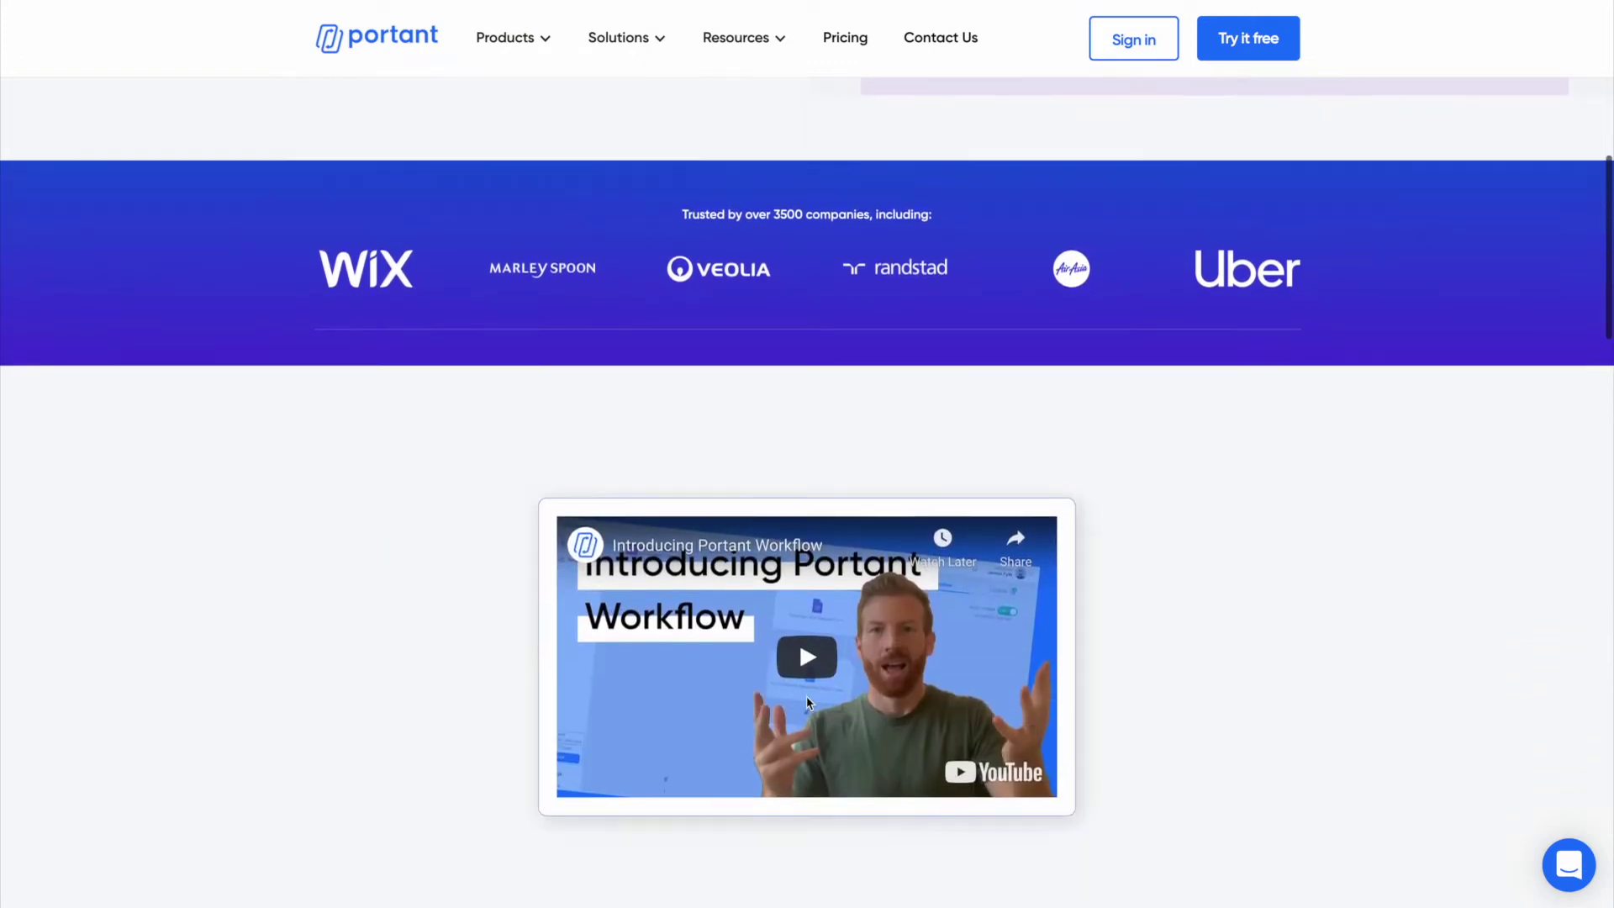
pyautogui.scroll(-1, 807, 703)
pyautogui.scroll(-2, 808, 703)
pyautogui.scroll(-1, 807, 703)
pyautogui.scroll(-2, 809, 704)
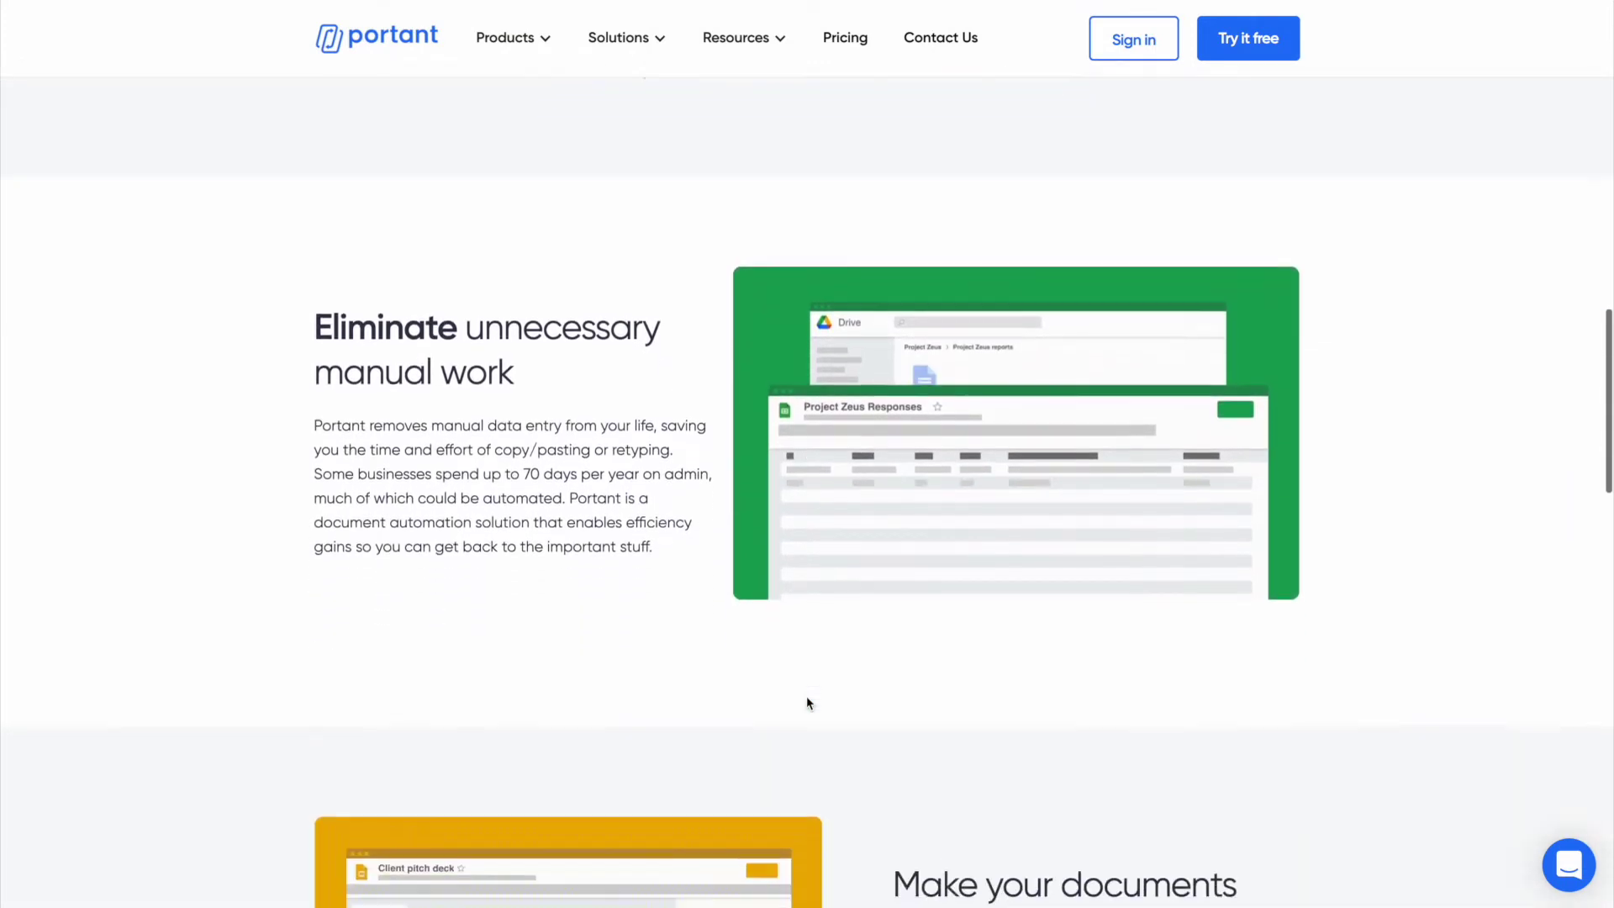
pyautogui.scroll(-2, 808, 703)
pyautogui.scroll(-2, 808, 704)
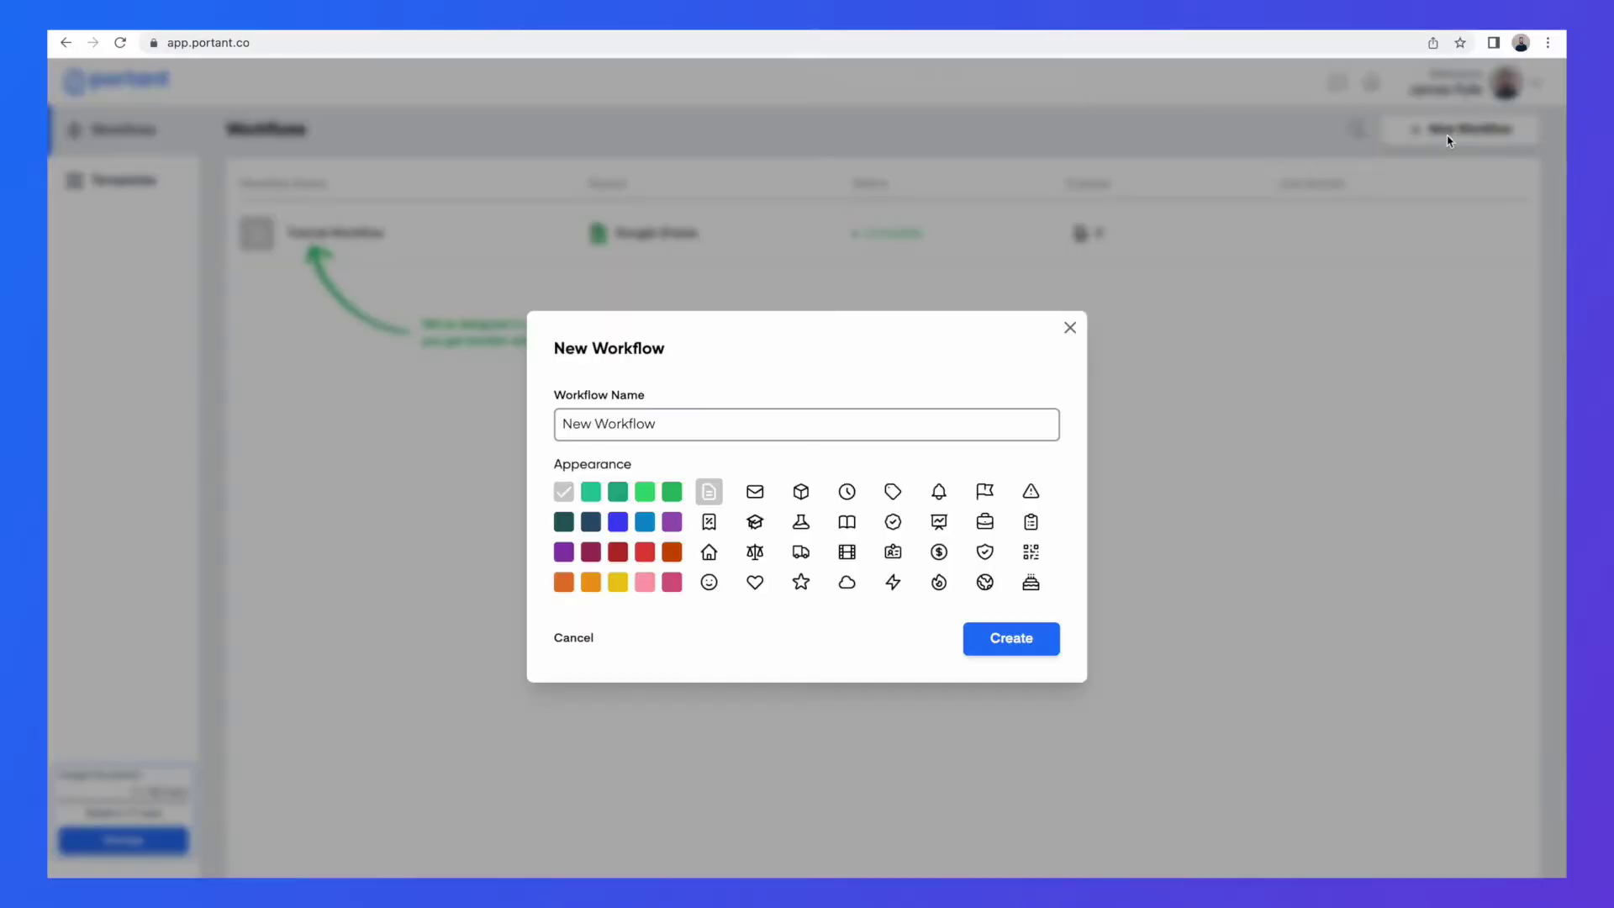
# Create a workflow named 'Incident report workflow' with a teal star icon
pyautogui.tripleClick(749, 426)
pyautogui.write('Incident report')
pyautogui.click(801, 585)
pyautogui.click(644, 527)
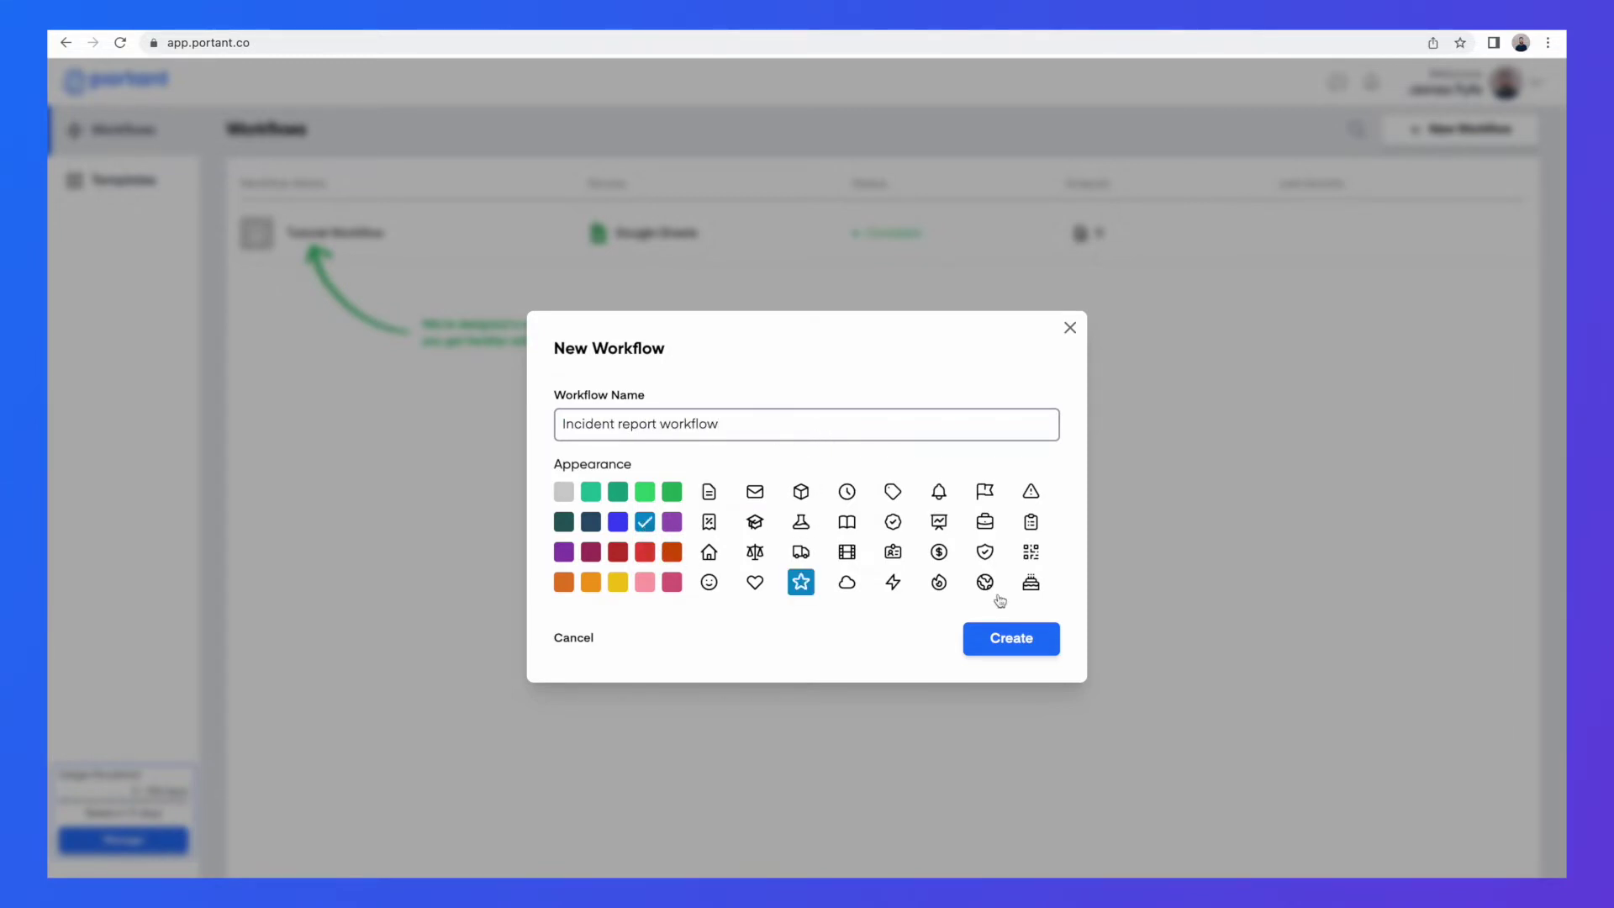
pyautogui.click(1018, 646)
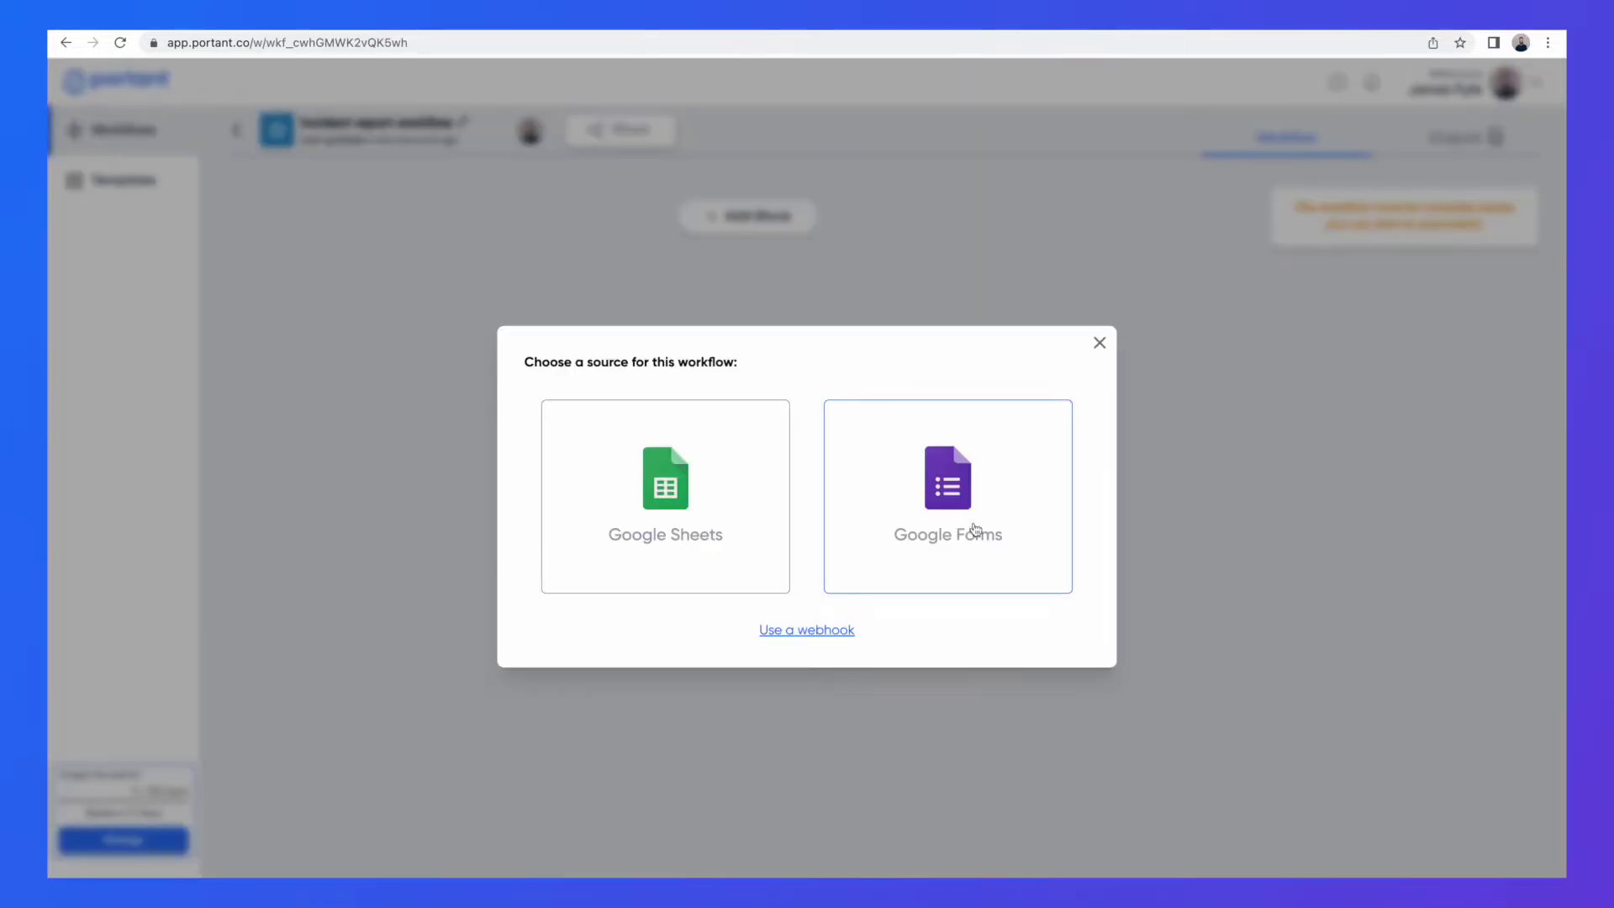
# Connect the 'Incident Report - Source' Google Form from Drive as the workflow source
pyautogui.click(964, 506)
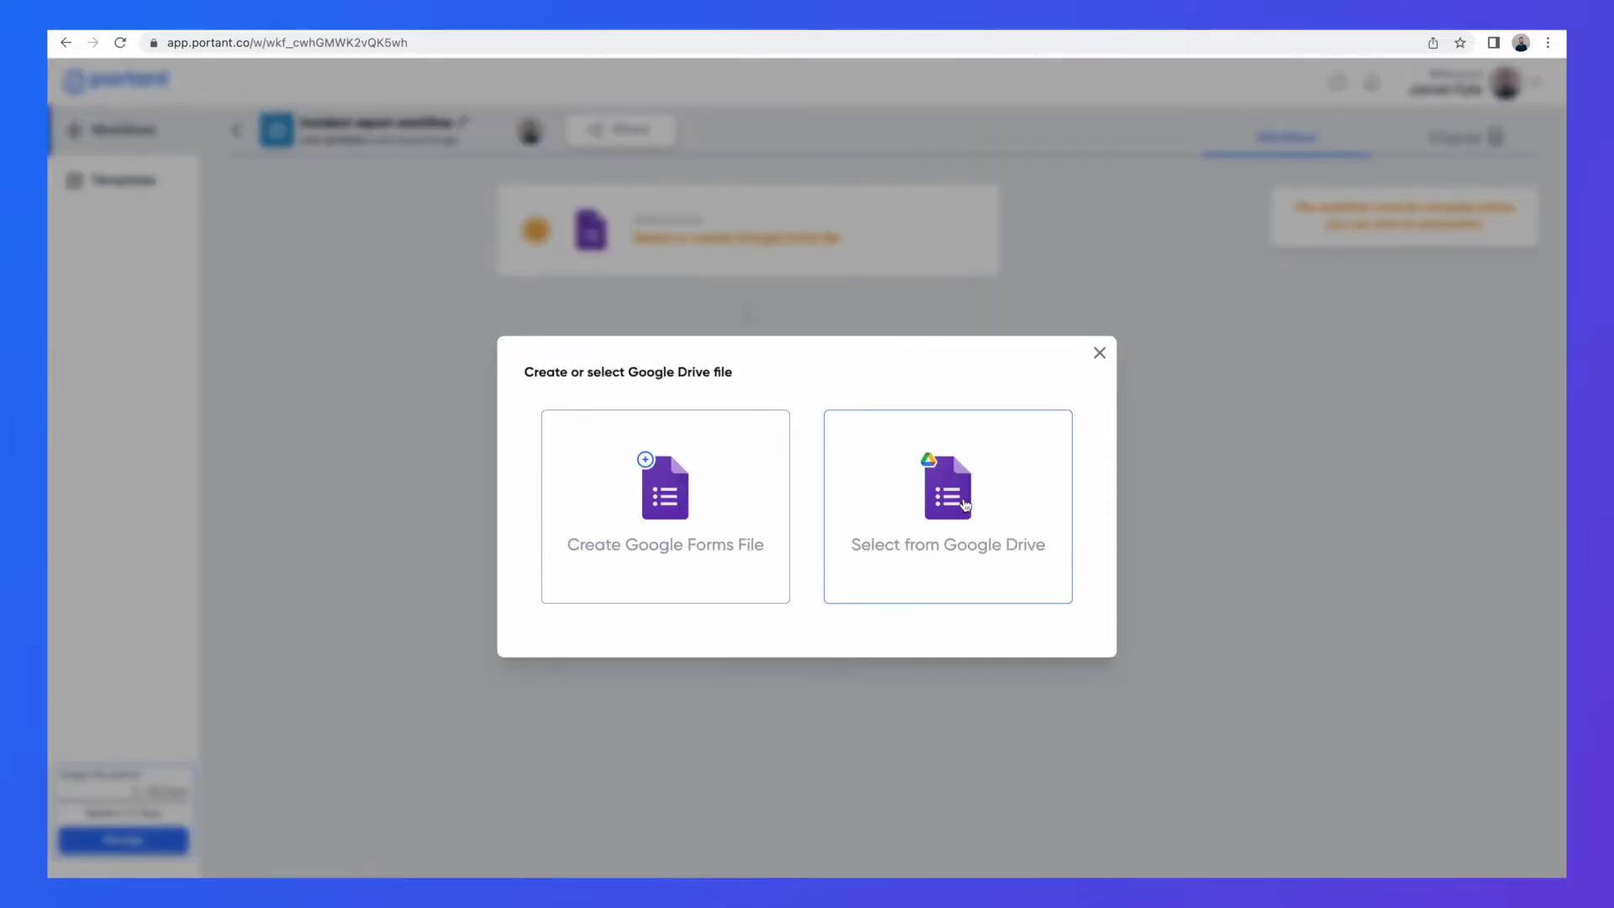
pyautogui.click(963, 505)
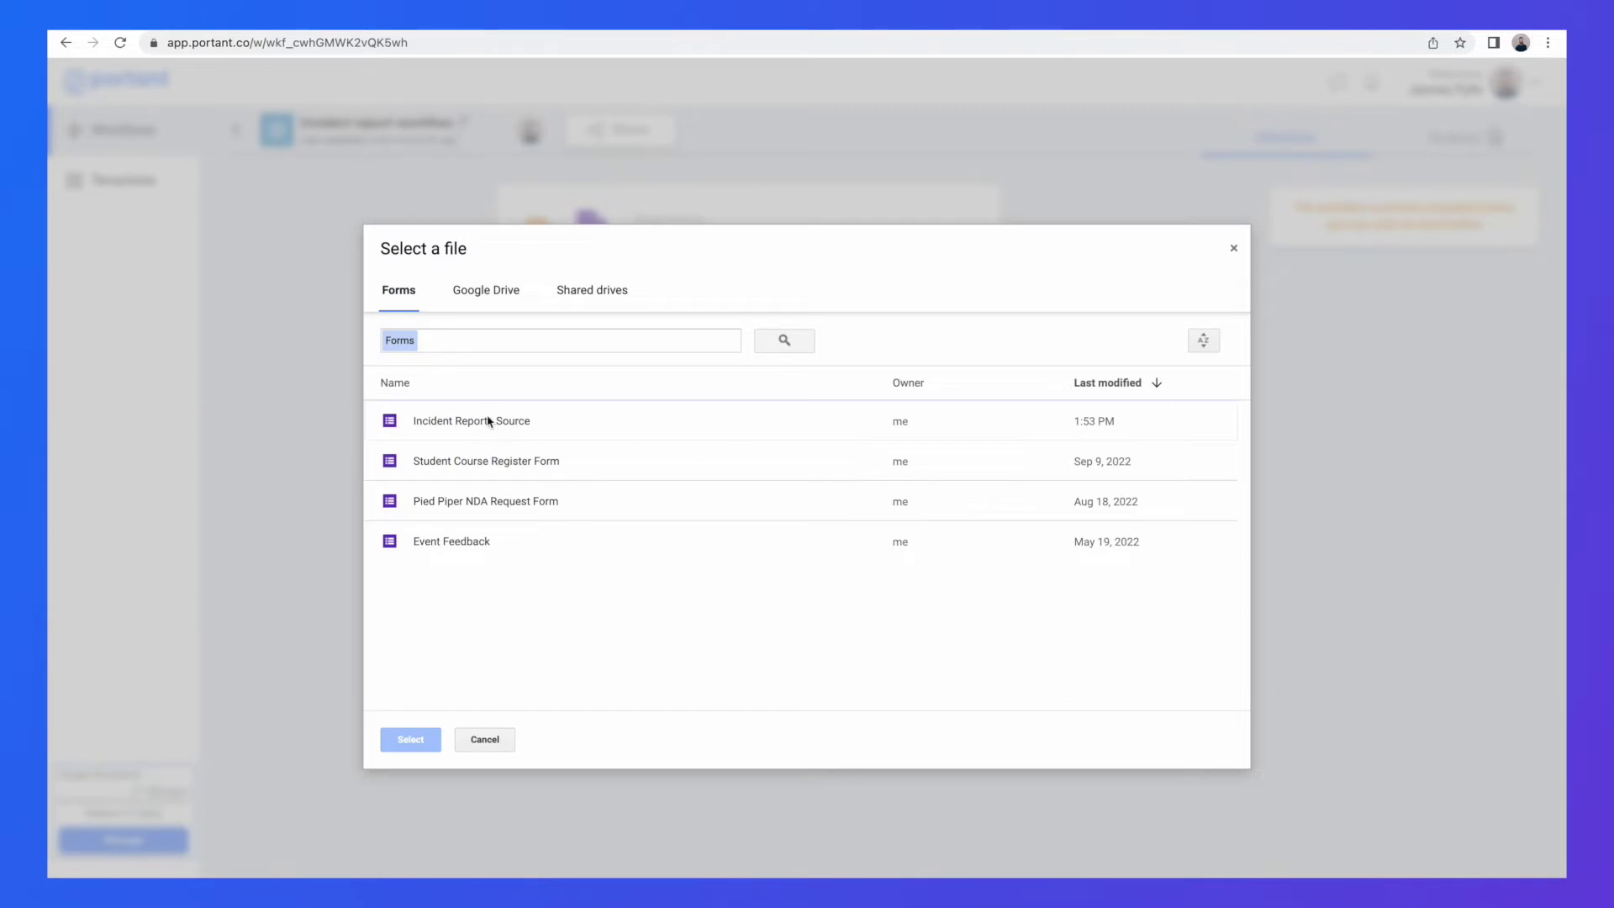
pyautogui.click(488, 422)
pyautogui.click(416, 741)
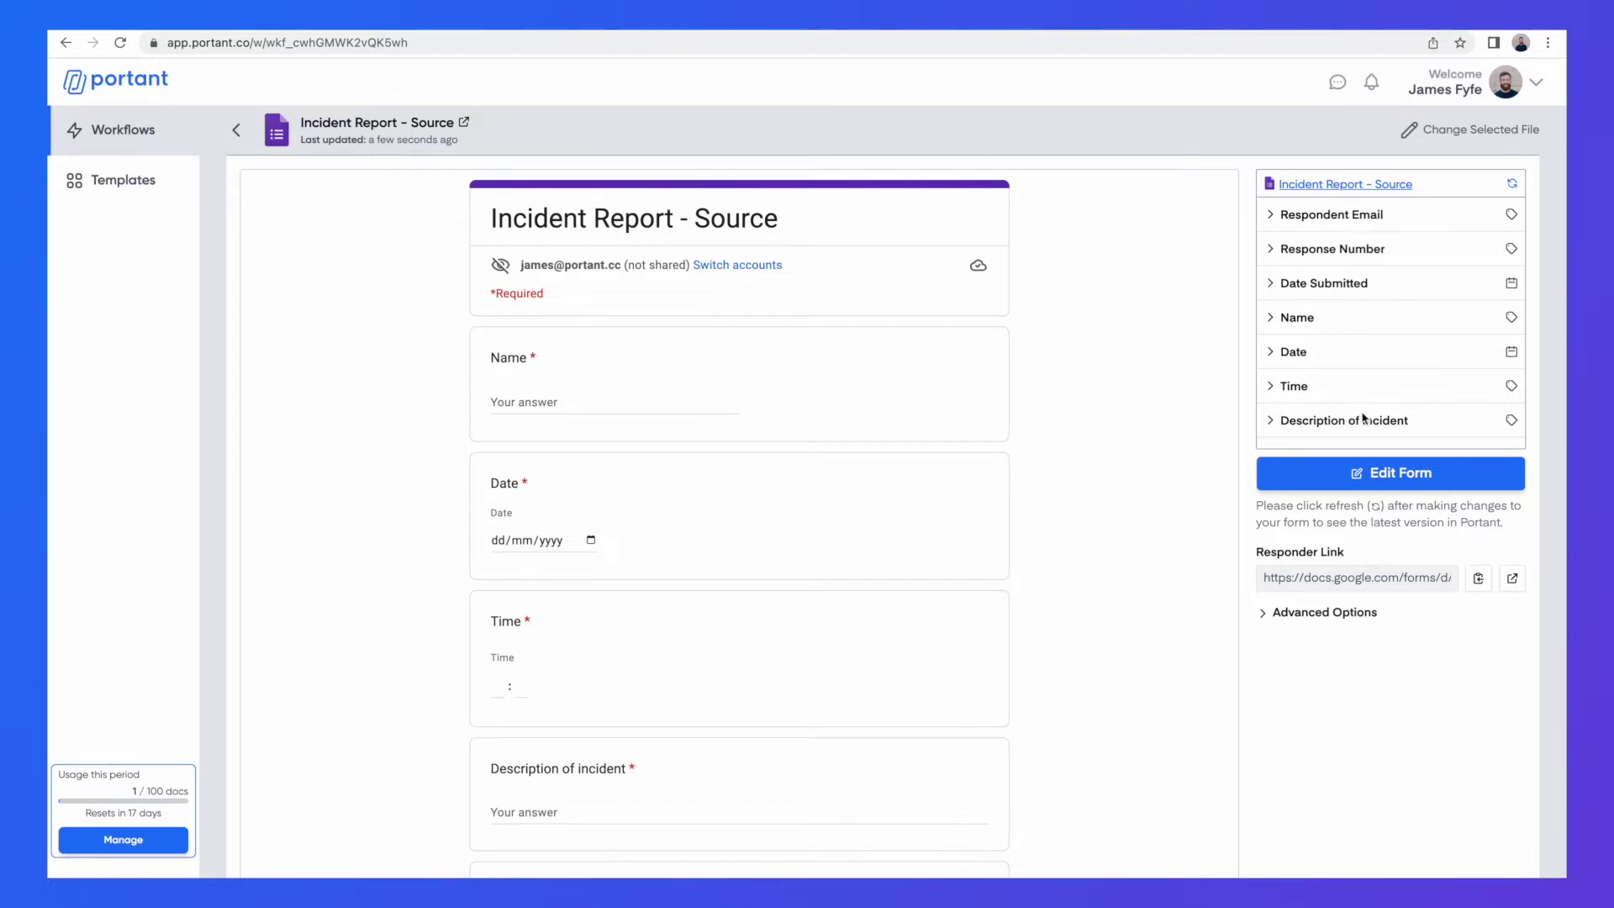
pyautogui.click(1424, 481)
pyautogui.click(1511, 579)
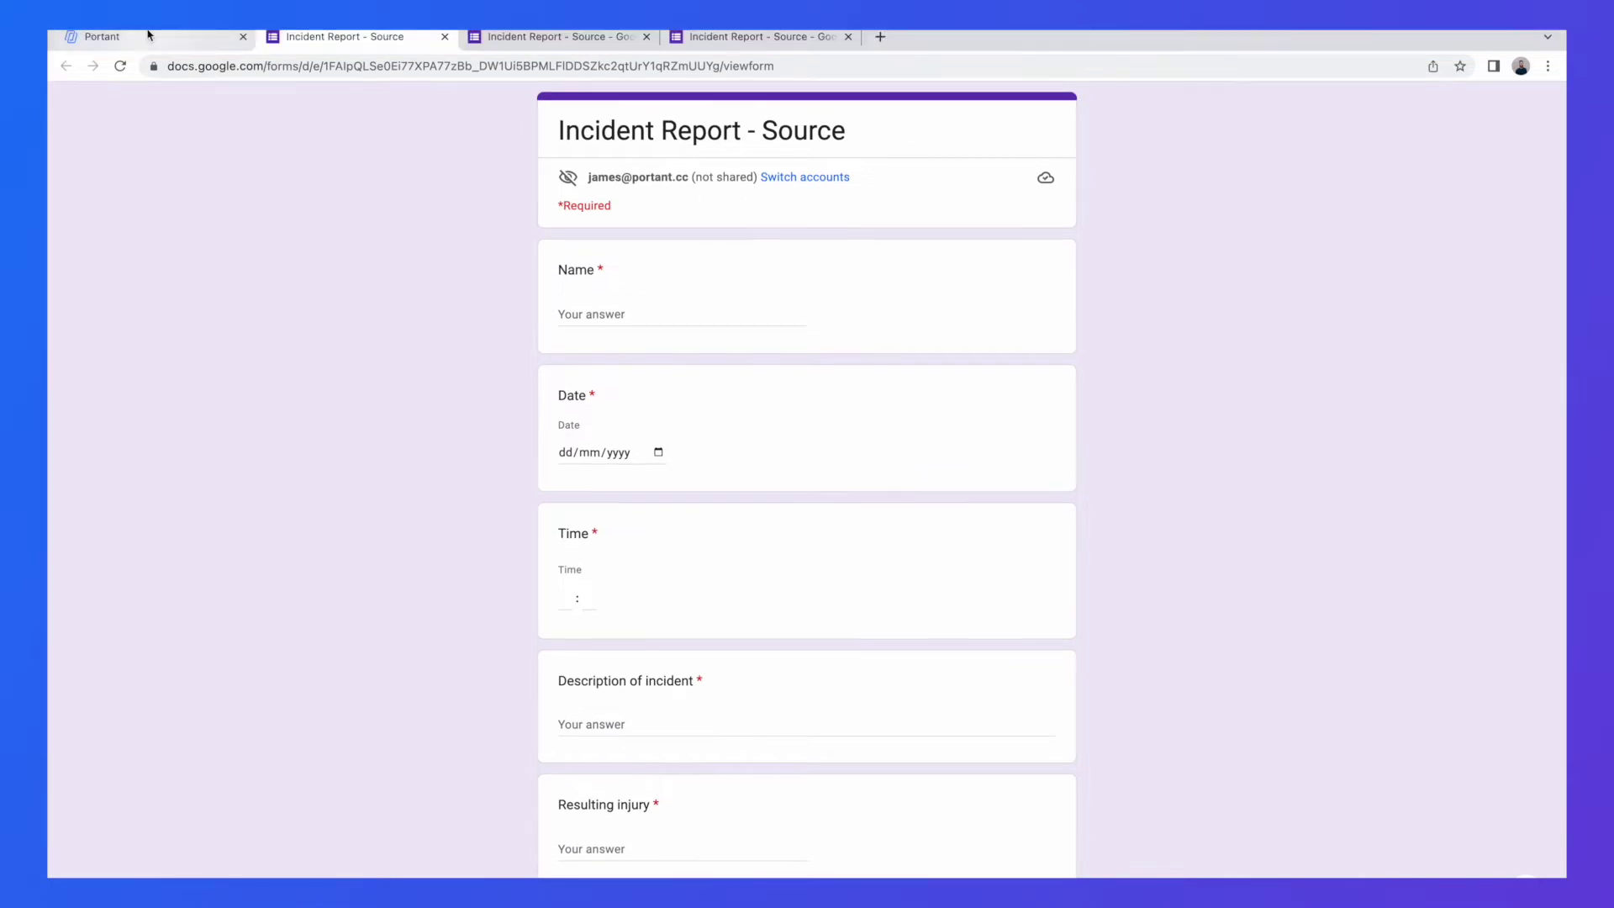
pyautogui.click(147, 31)
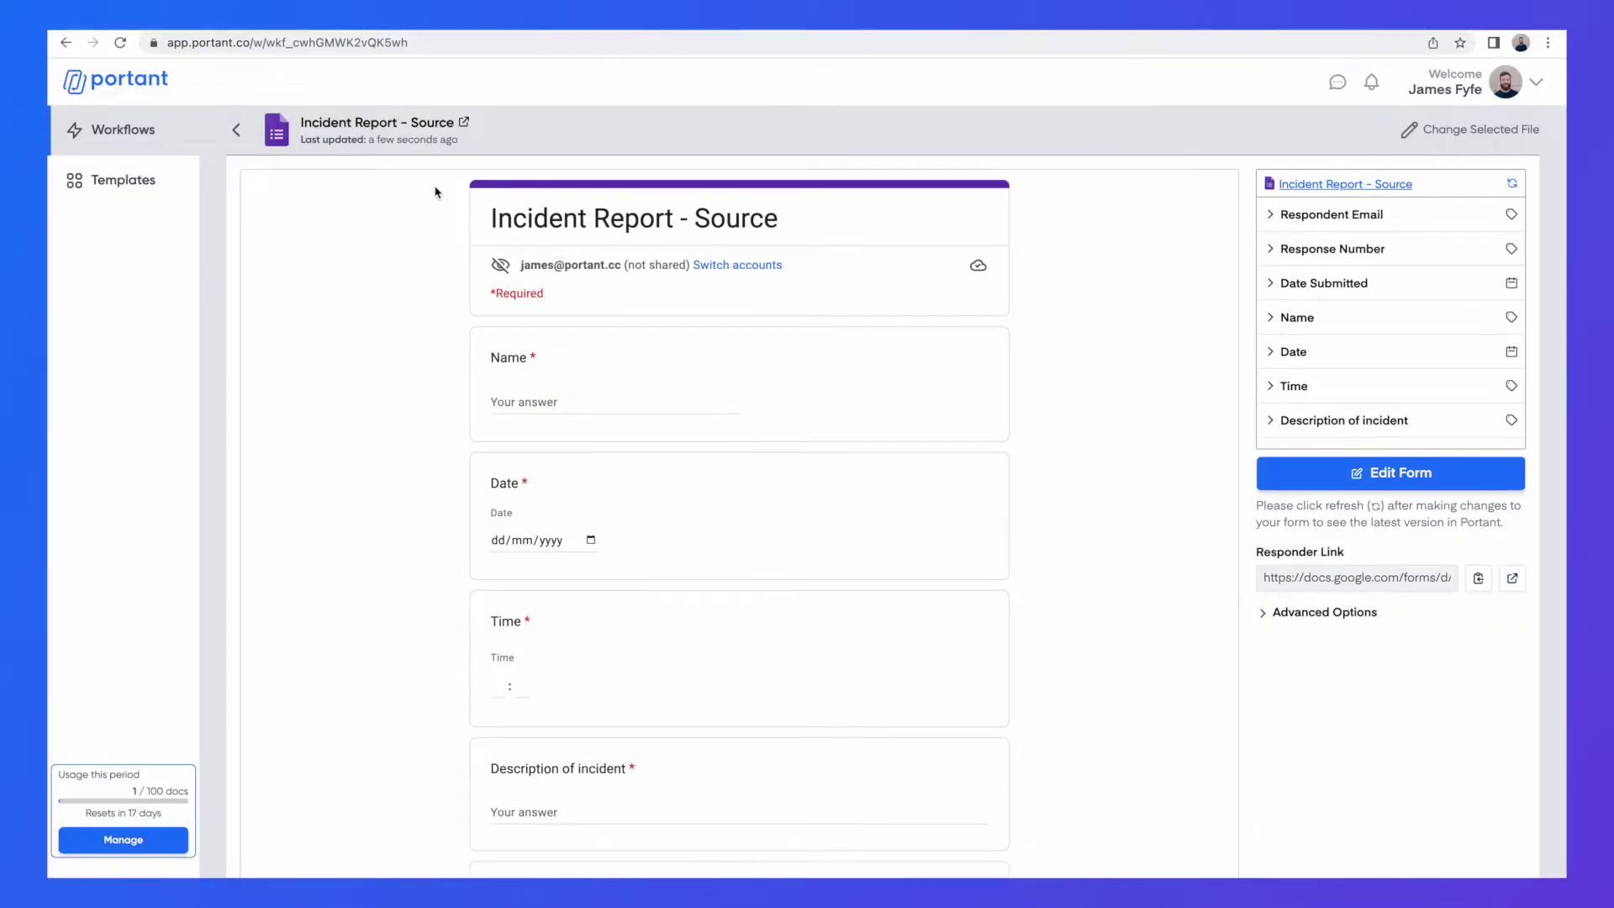
pyautogui.click(241, 136)
# Add a Google Docs block that uses the 'Incident Report - Template' document
pyautogui.click(719, 378)
pyautogui.click(594, 486)
pyautogui.click(958, 503)
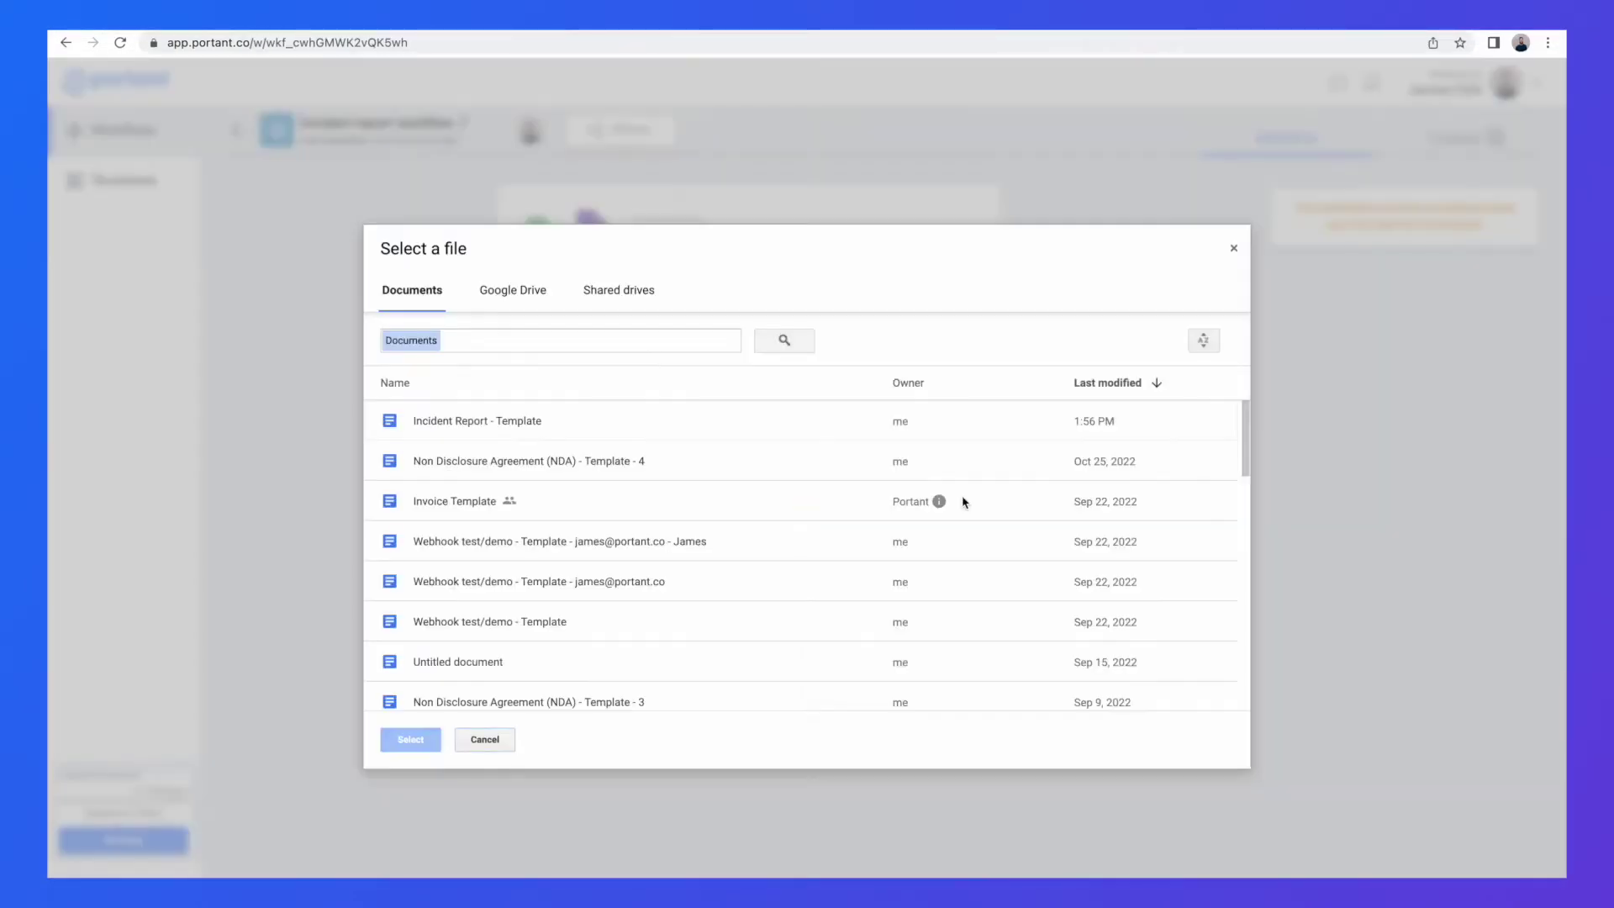
pyautogui.click(533, 428)
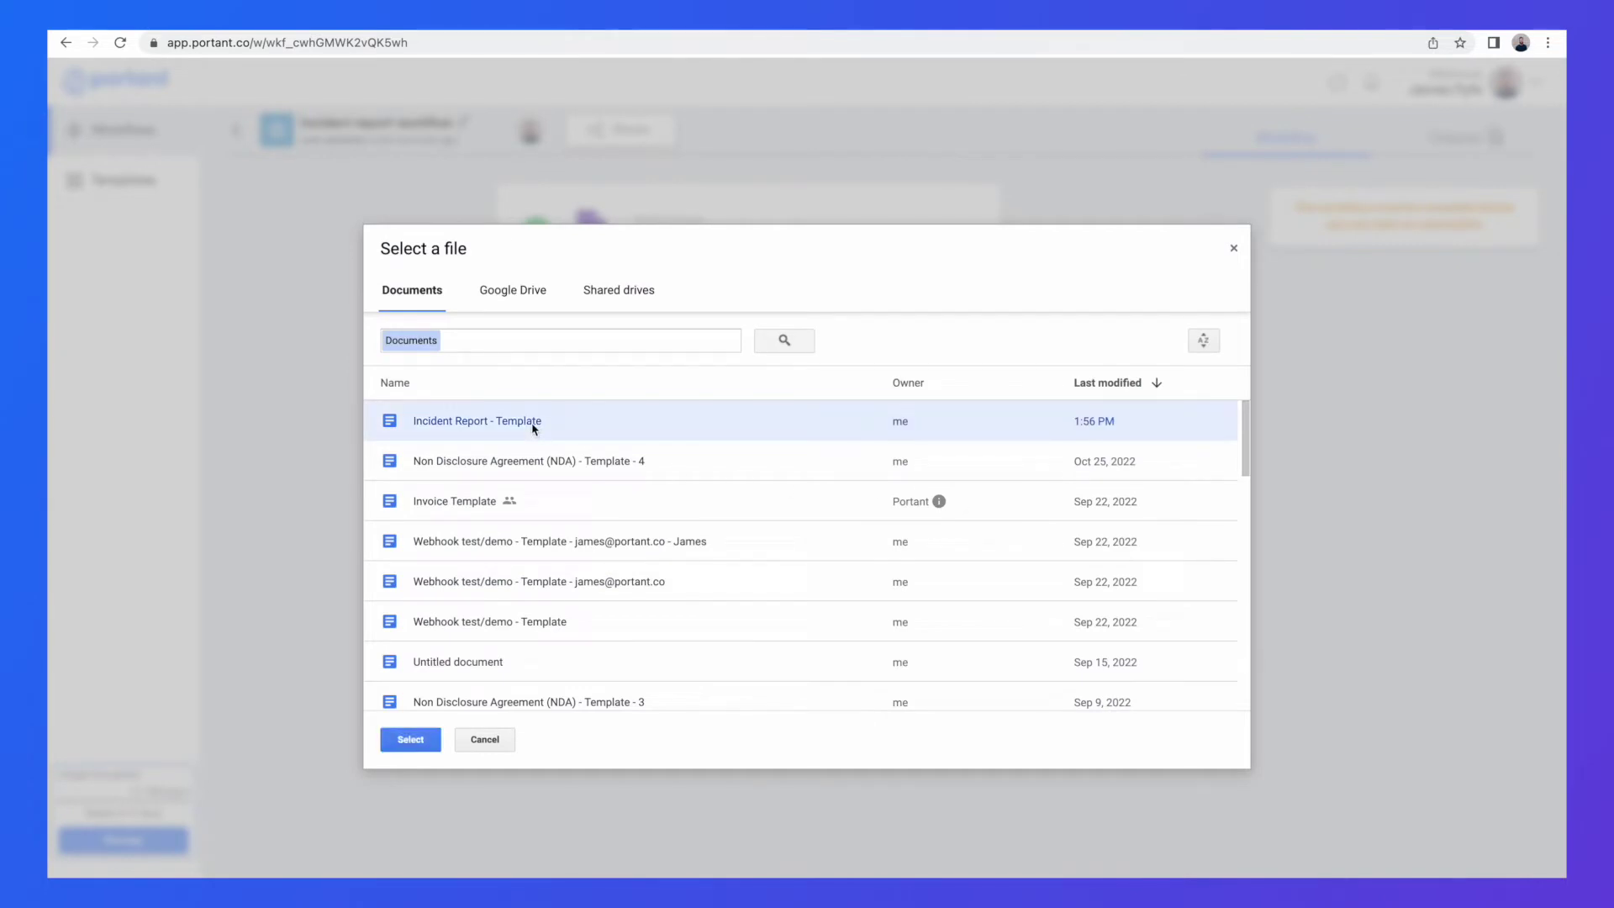
pyautogui.click(411, 744)
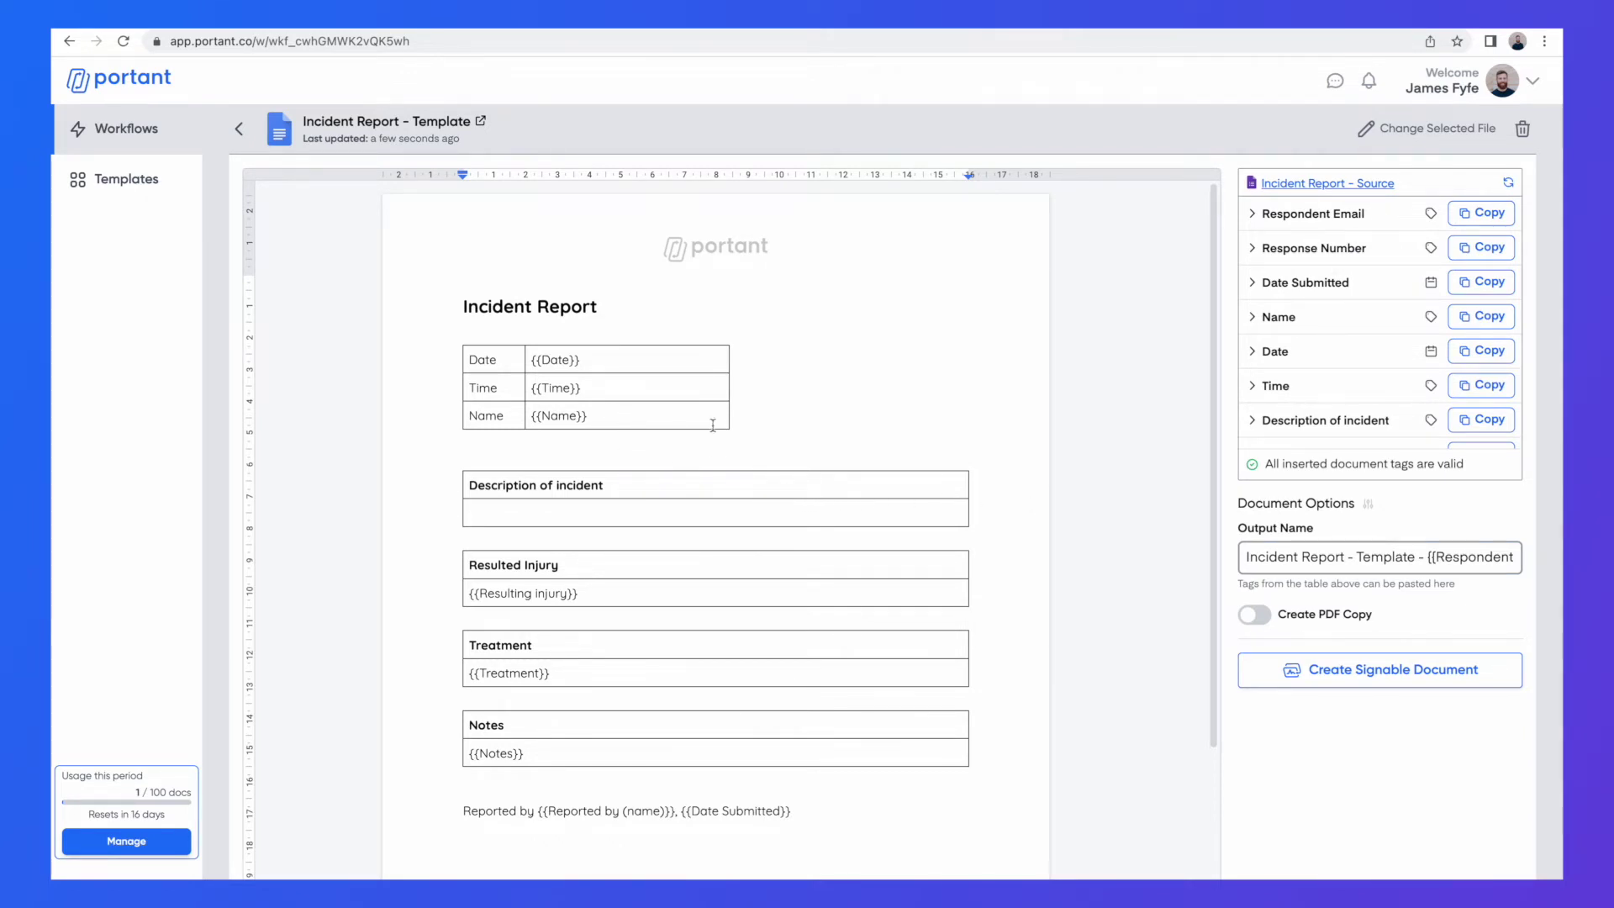
pyautogui.scroll(-2, 1463, 360)
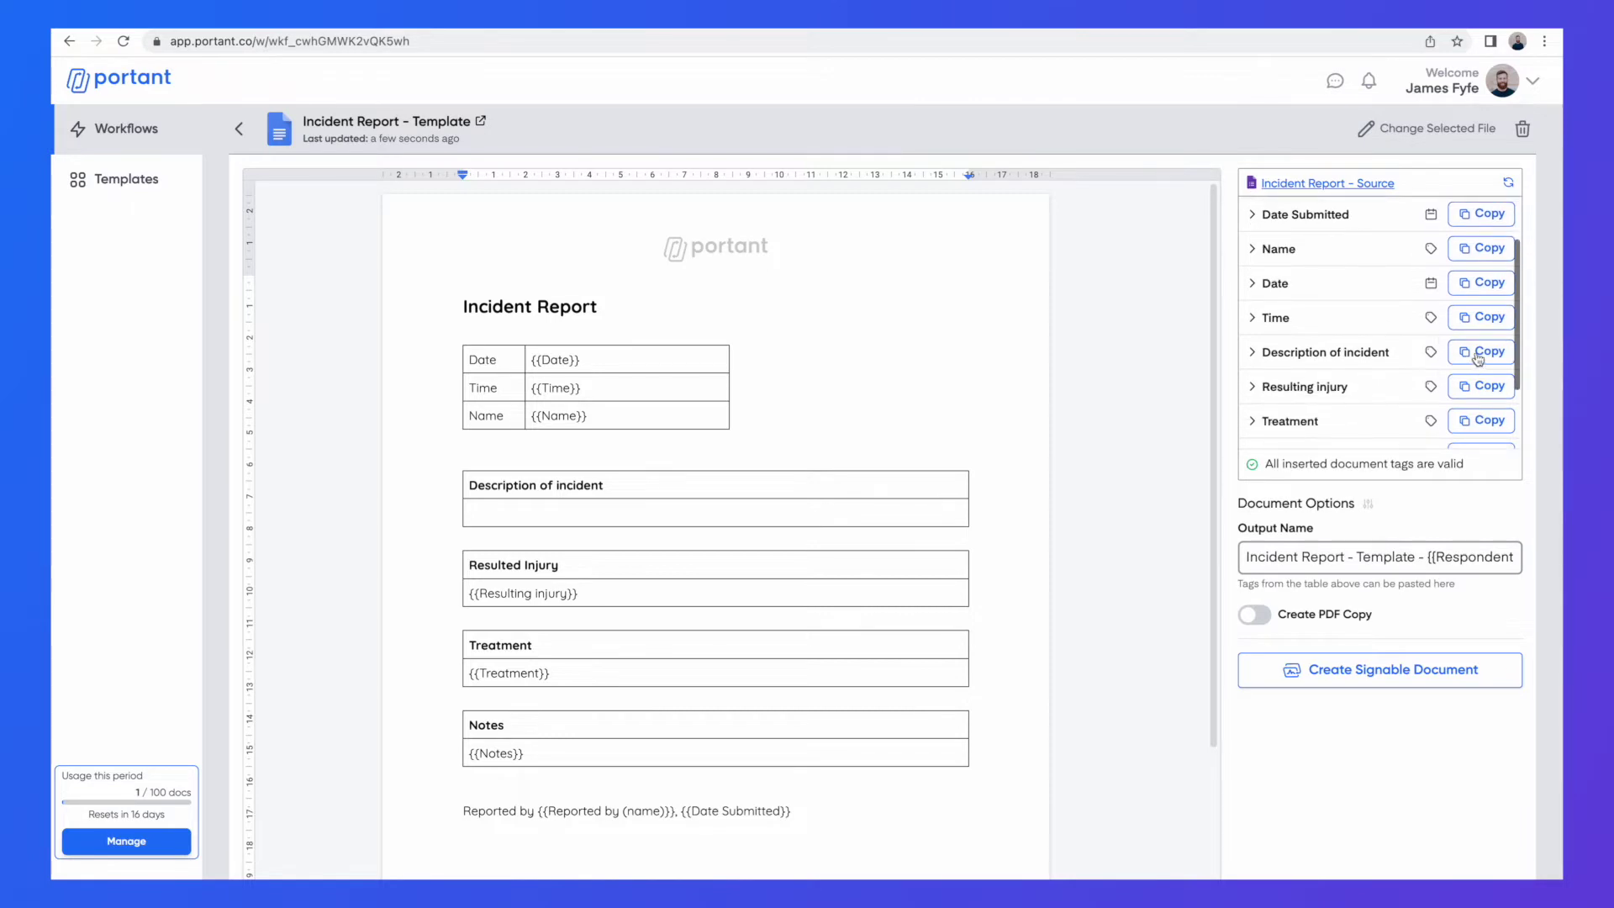
# Paste the unbolded Description of incident tag into the empty description cell
pyautogui.click(1478, 358)
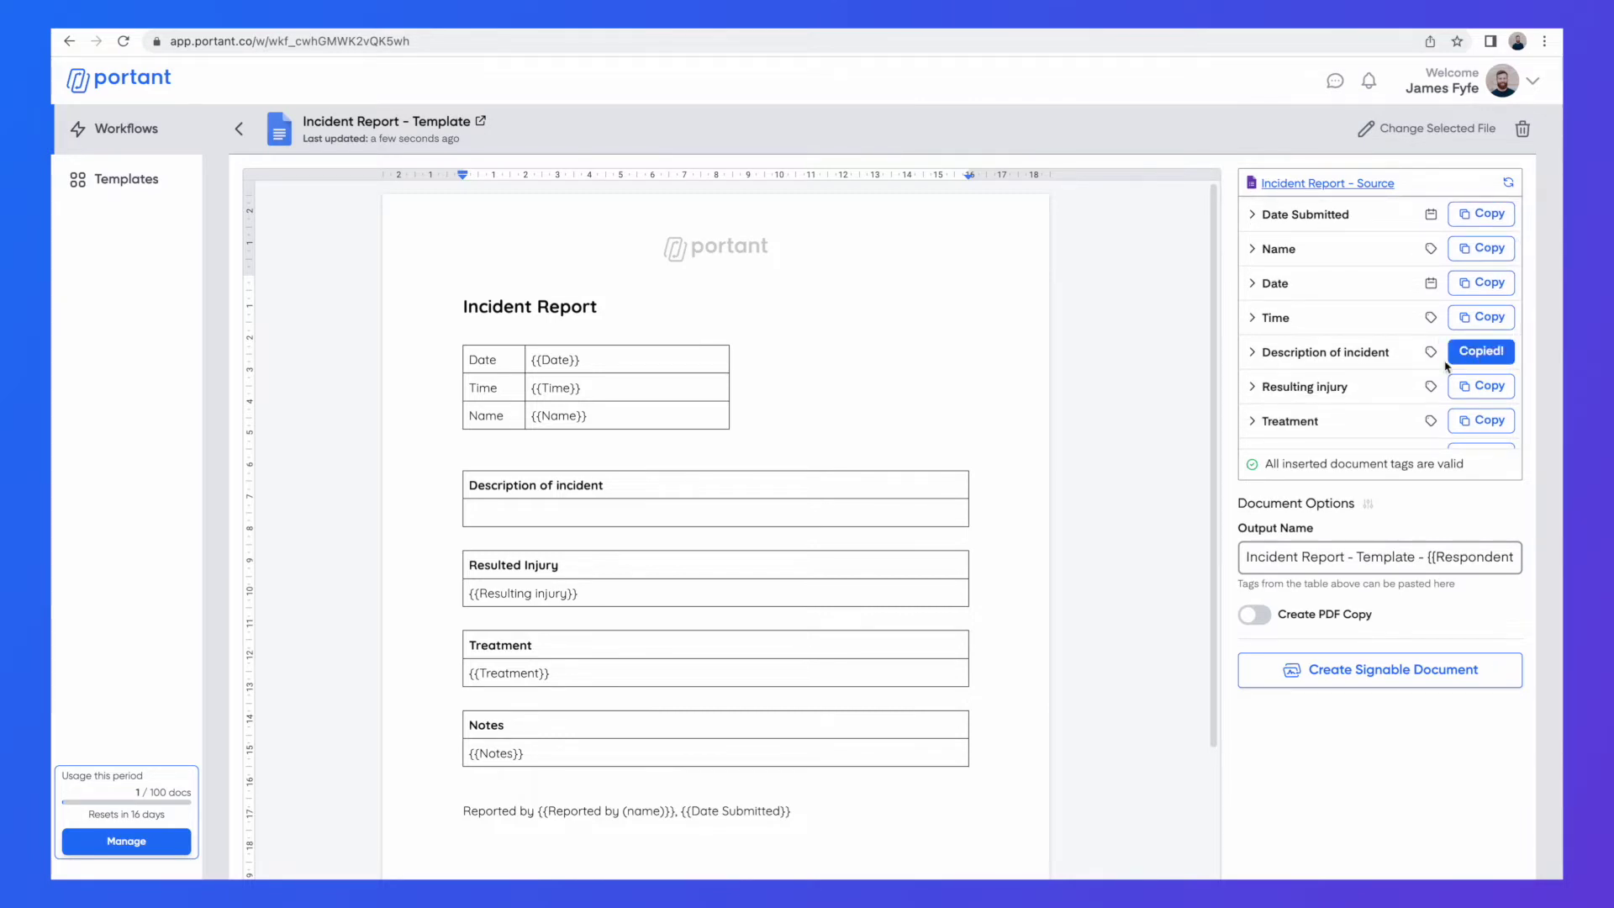
pyautogui.click(777, 517)
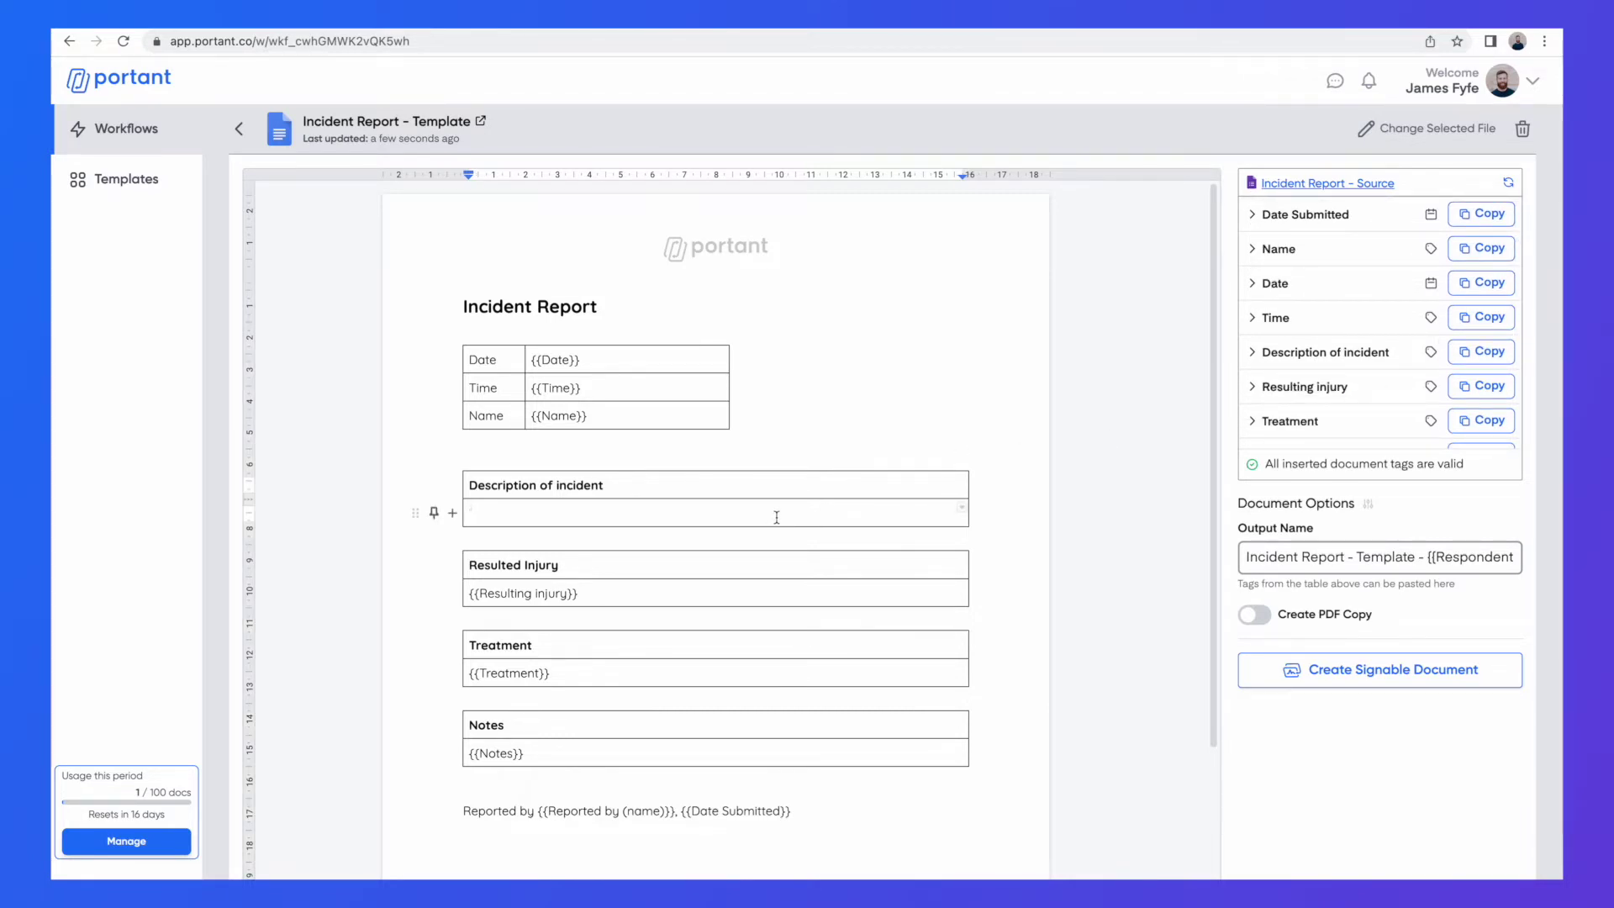
pyautogui.hotkey('ctrl', 'v')
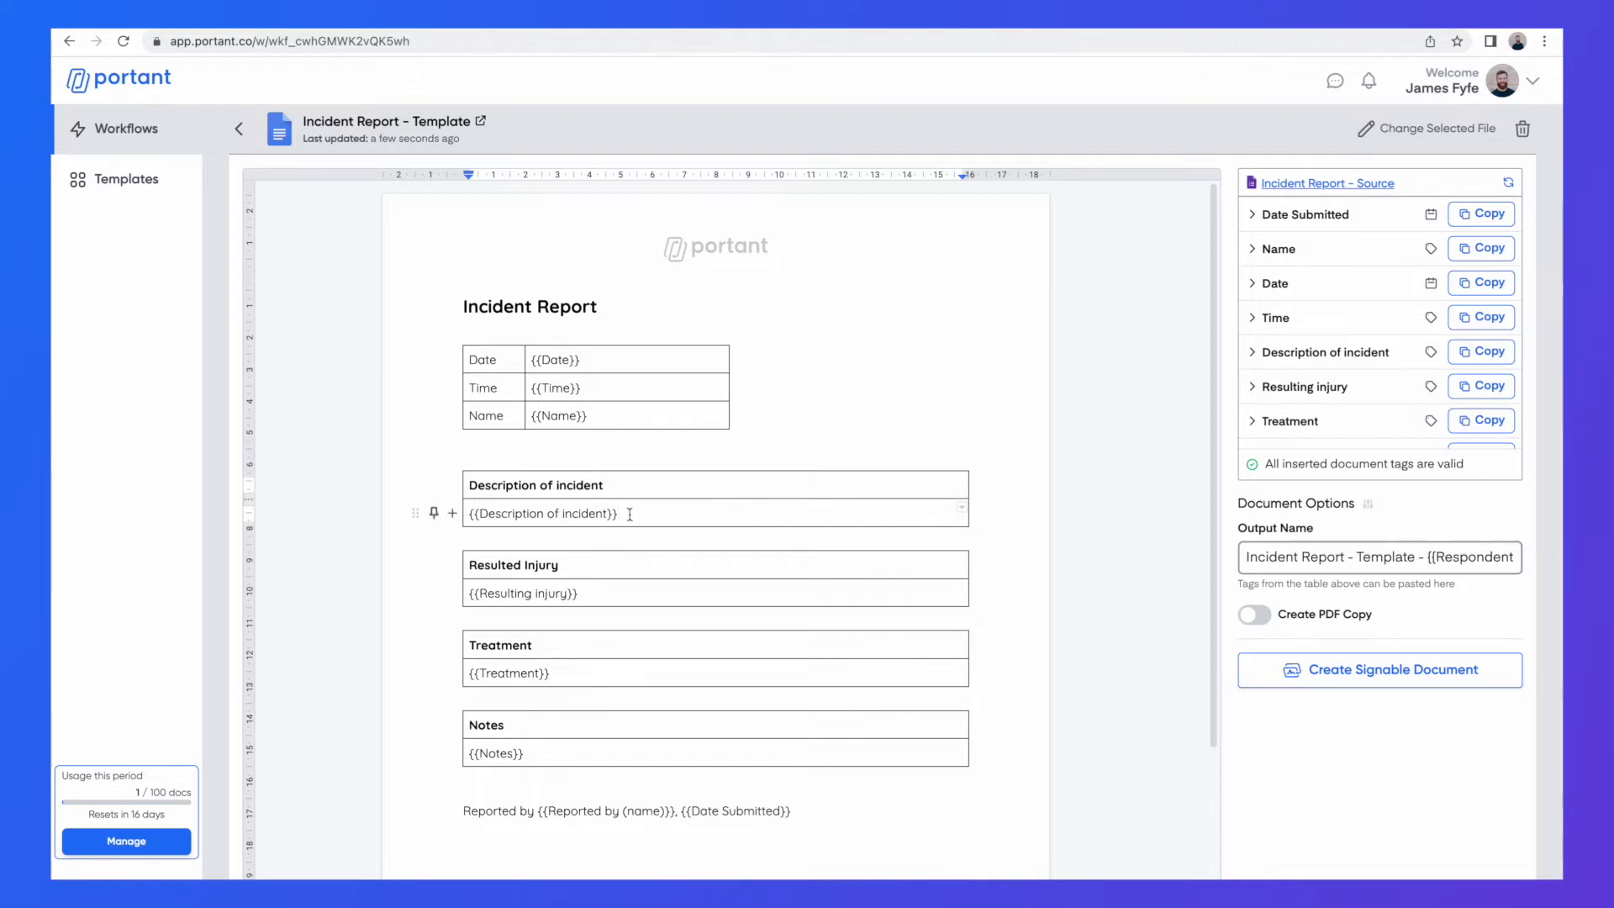
pyautogui.moveTo(630, 513); pyautogui.dragTo(480, 516)
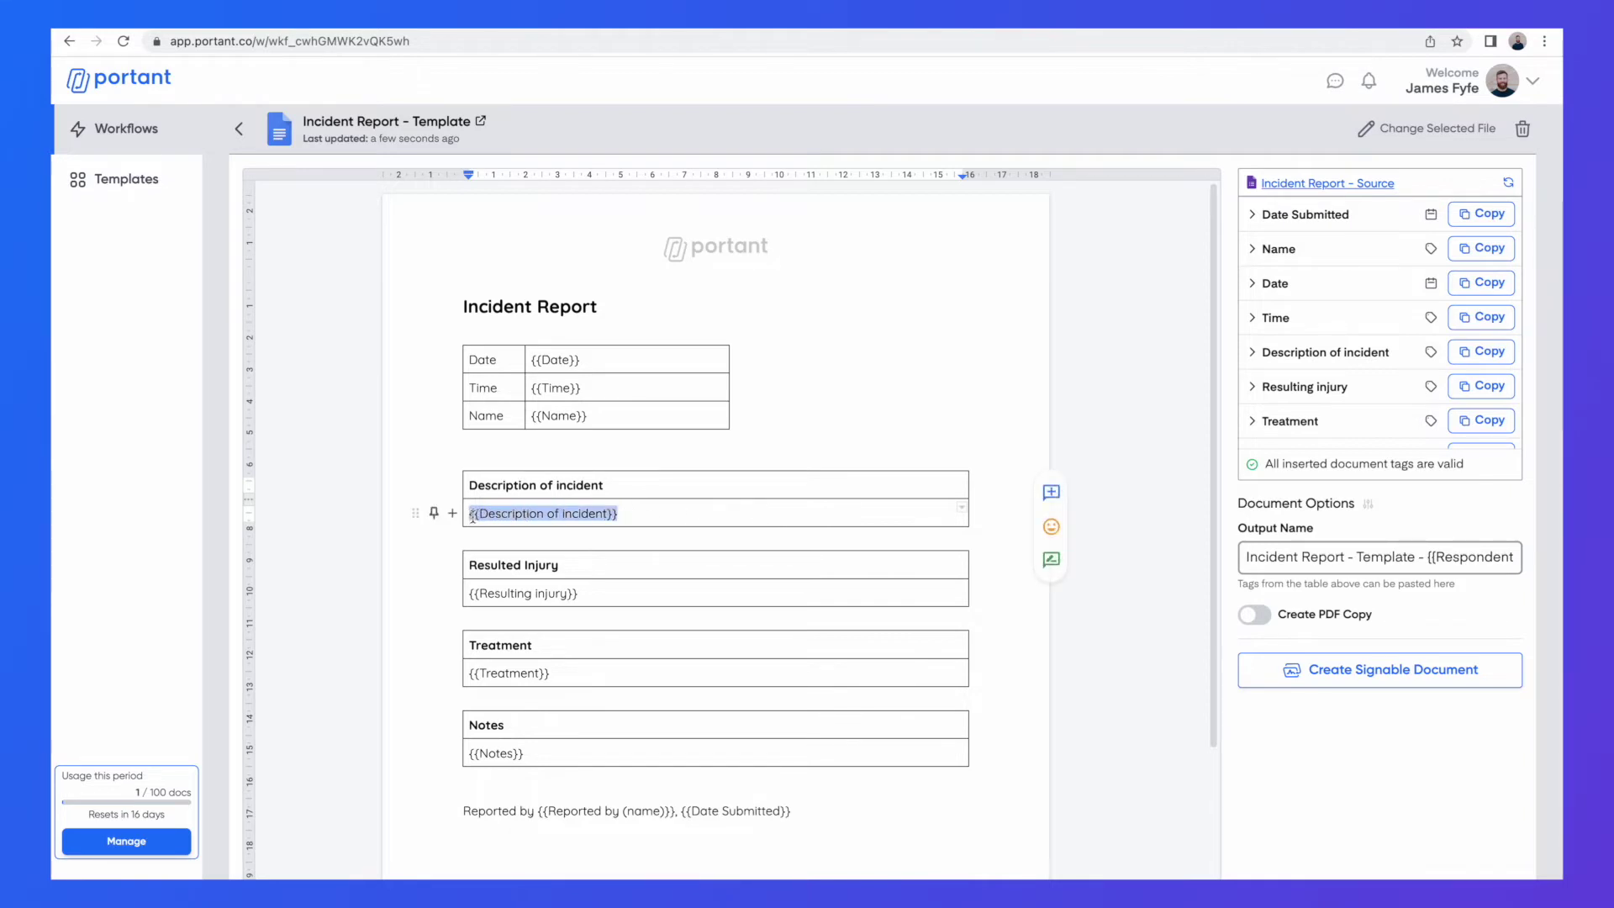
pyautogui.hotkey('ctrl', 'b')
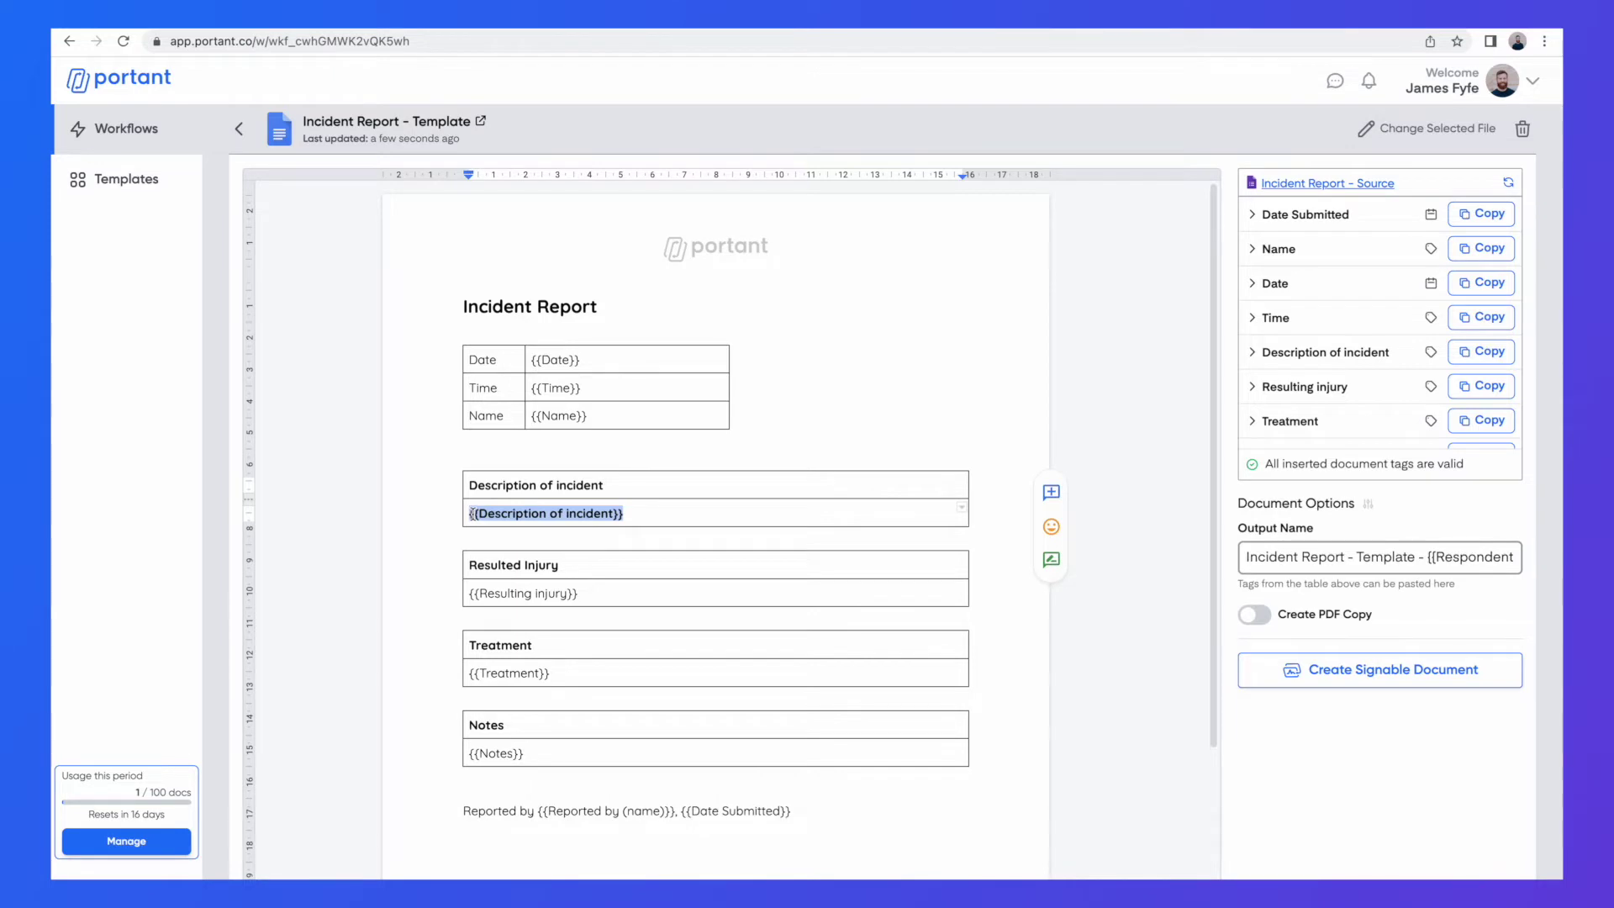
pyautogui.hotkey('ctrl', 'b')
# Replace the Respondent Email tag in the output name with the {{Name}} tag
pyautogui.moveTo(1427, 556); pyautogui.dragTo(1541, 561)
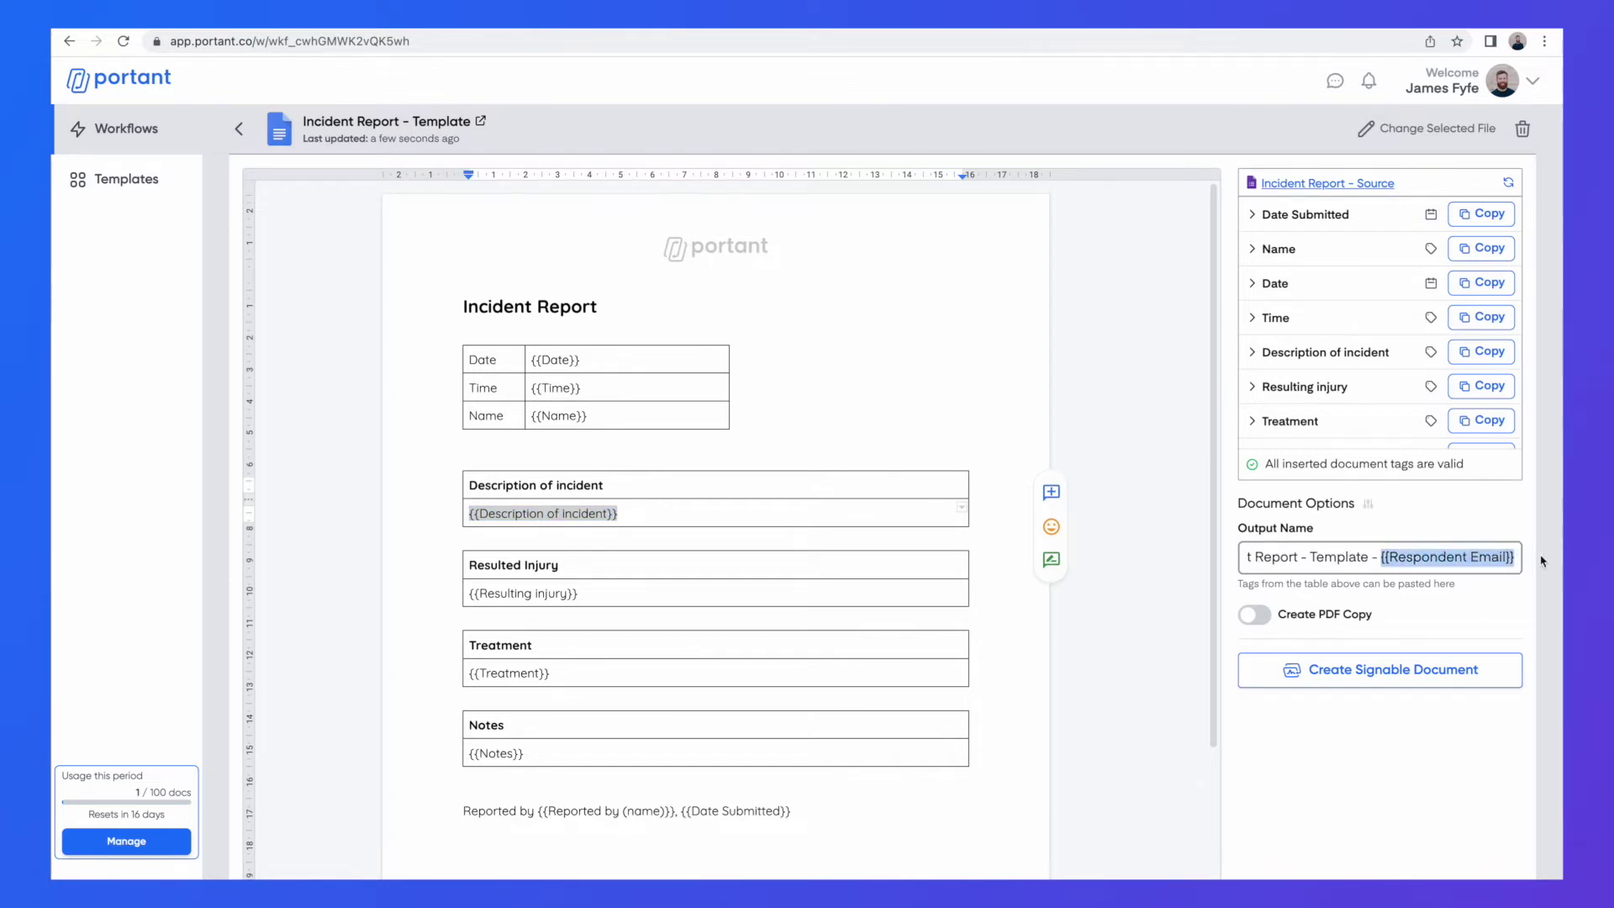
pyautogui.press('BackSpace')
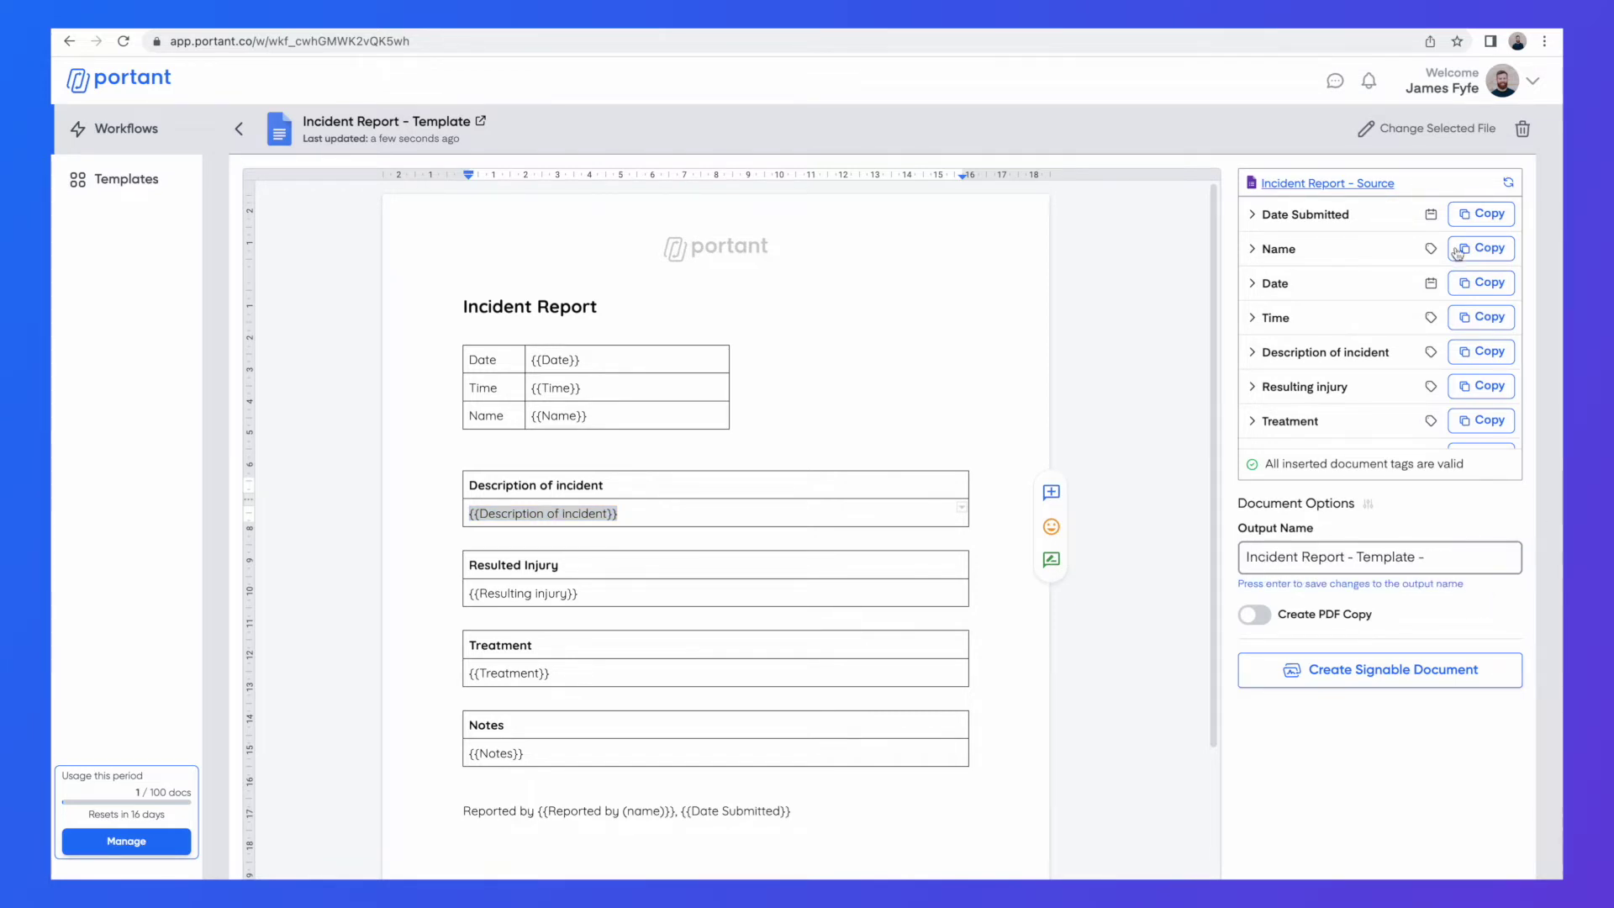
pyautogui.click(1472, 248)
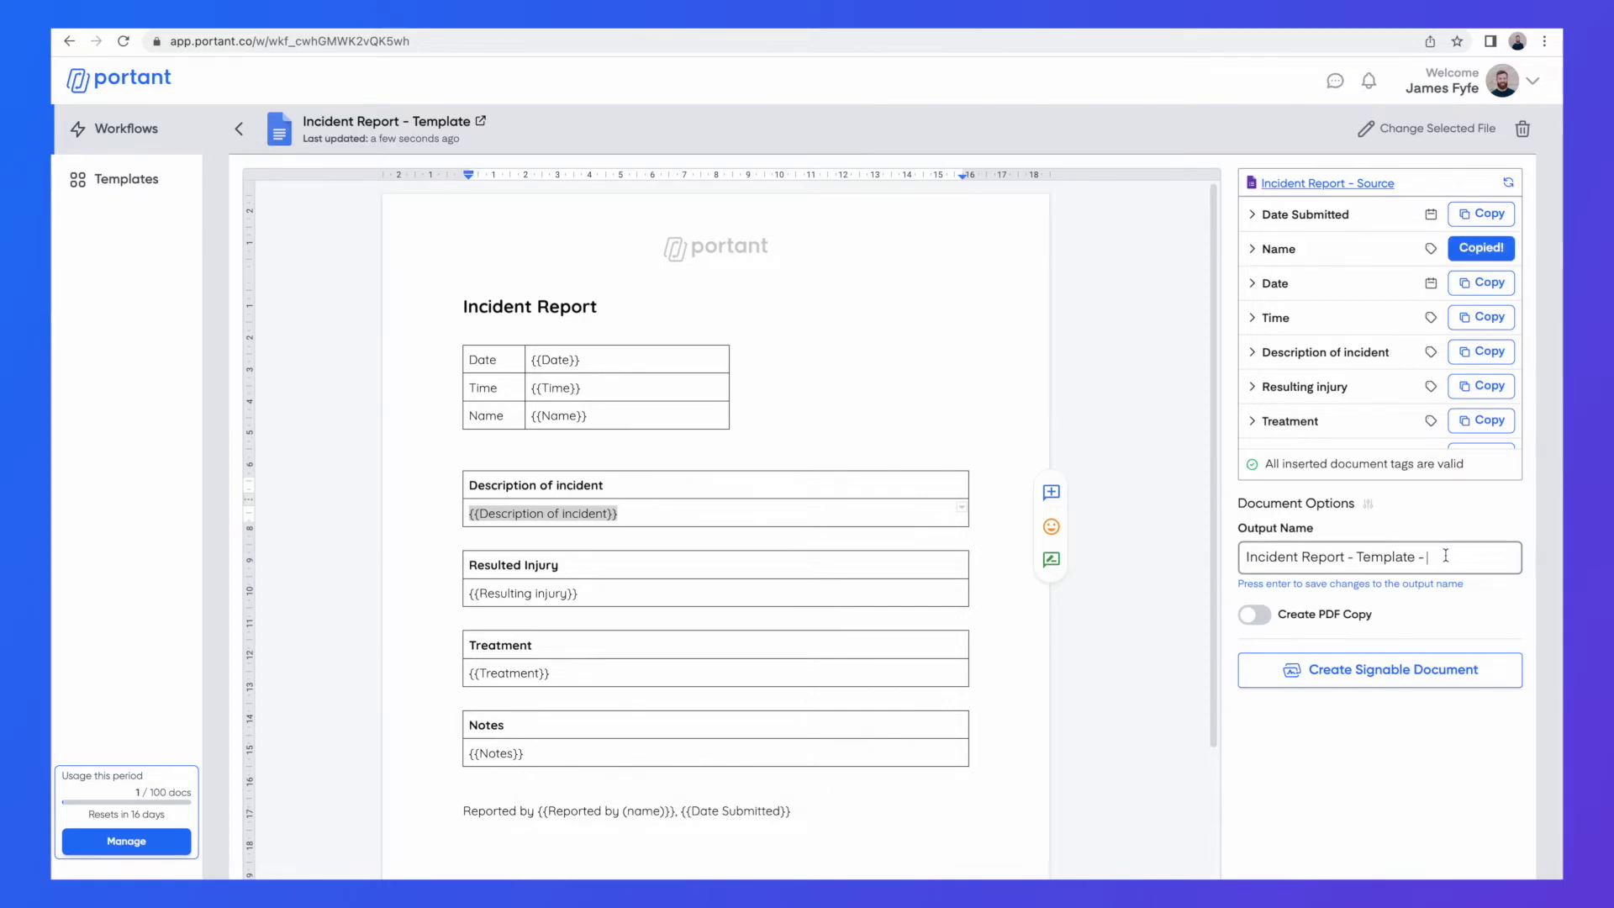
pyautogui.hotkey('ctrl', 'v')
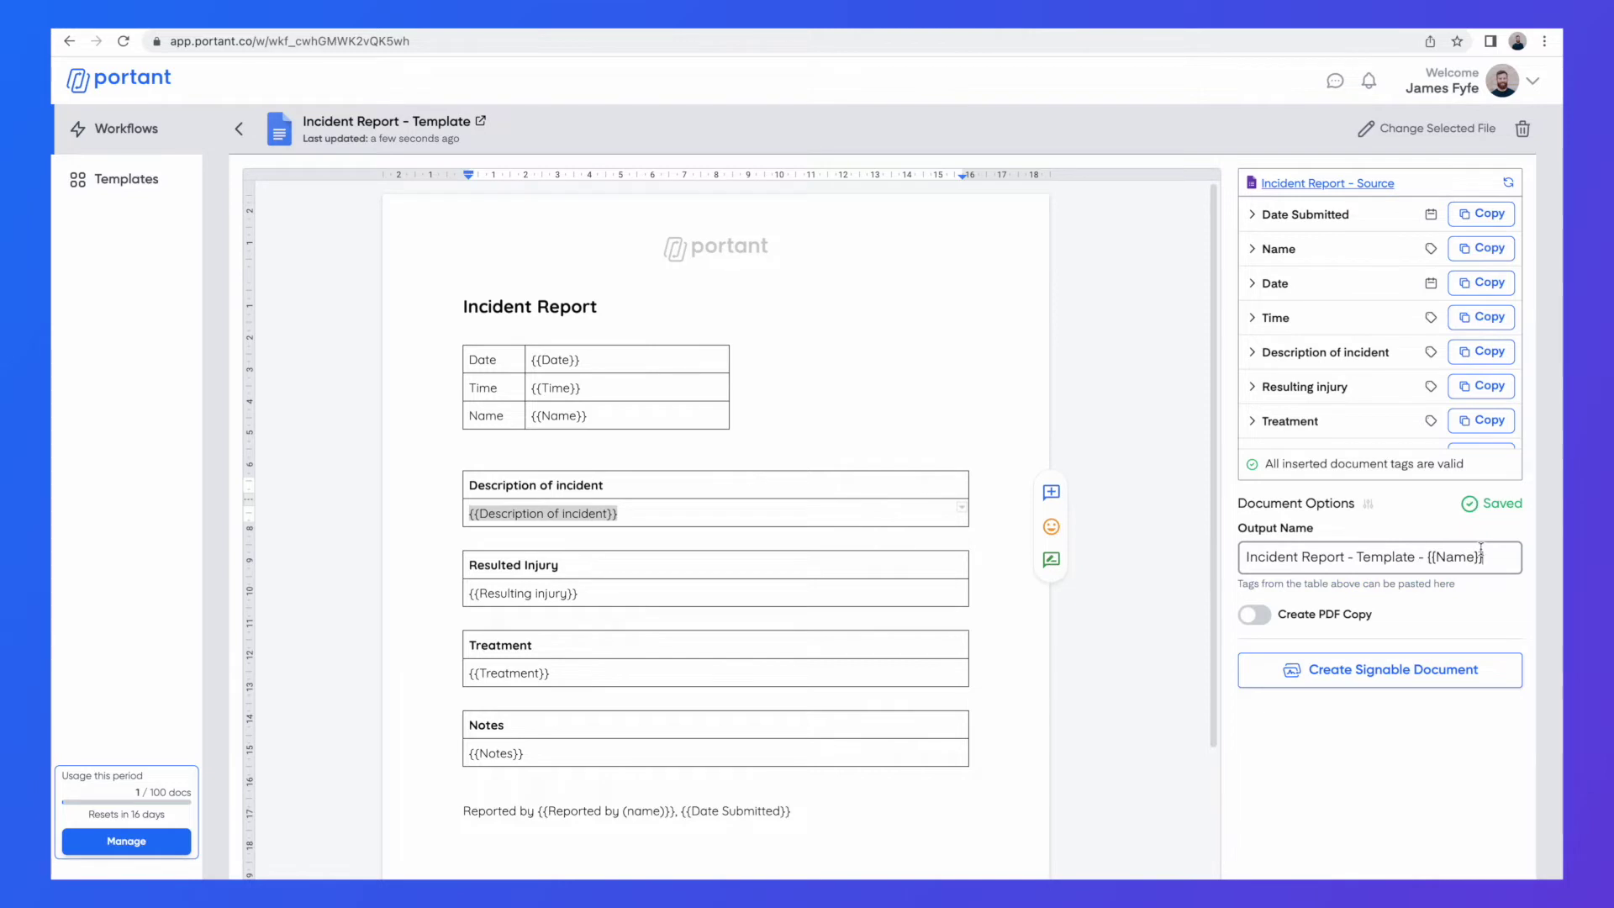
# Enable signable document creation and place a signature field under the Notes table
pyautogui.click(1369, 678)
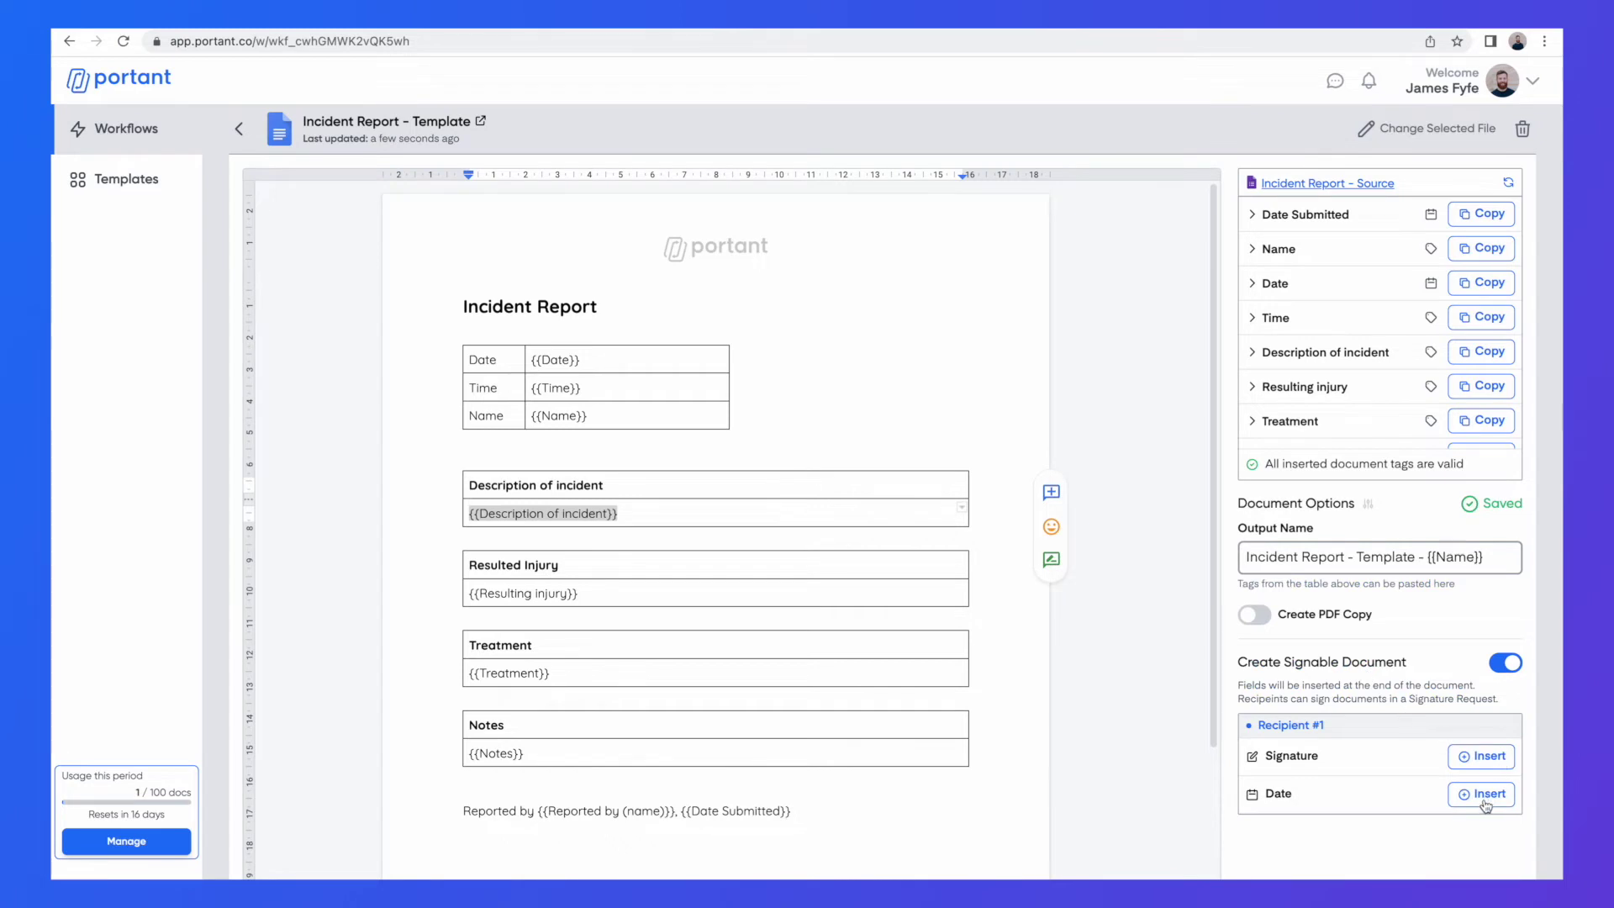
pyautogui.click(1482, 760)
pyautogui.scroll(-4, 822, 745)
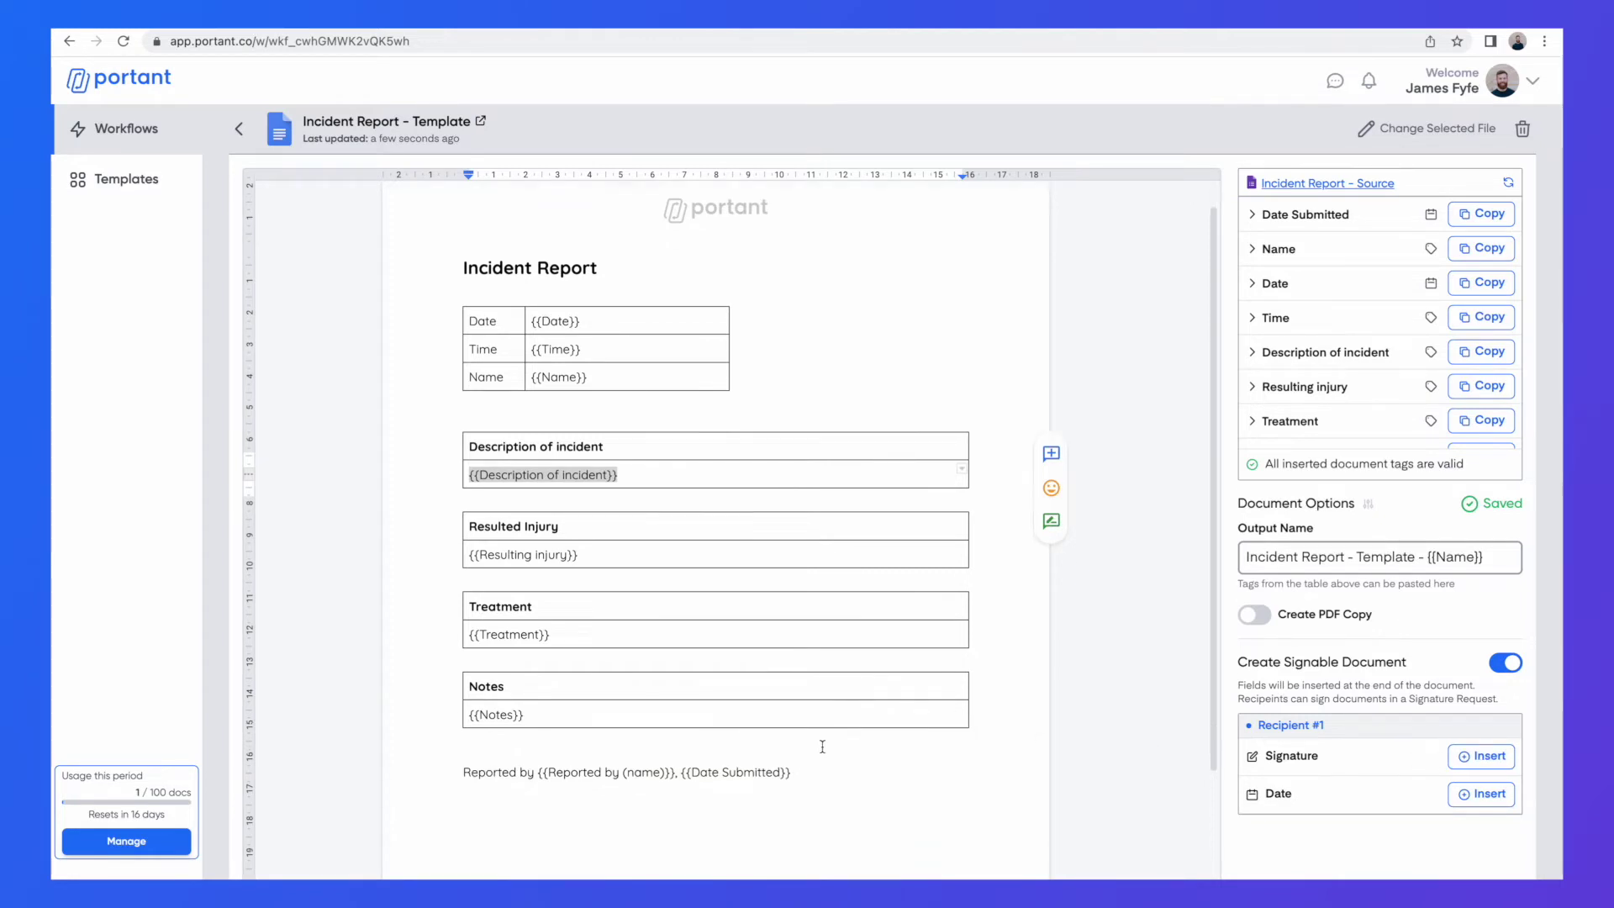
pyautogui.click(618, 769)
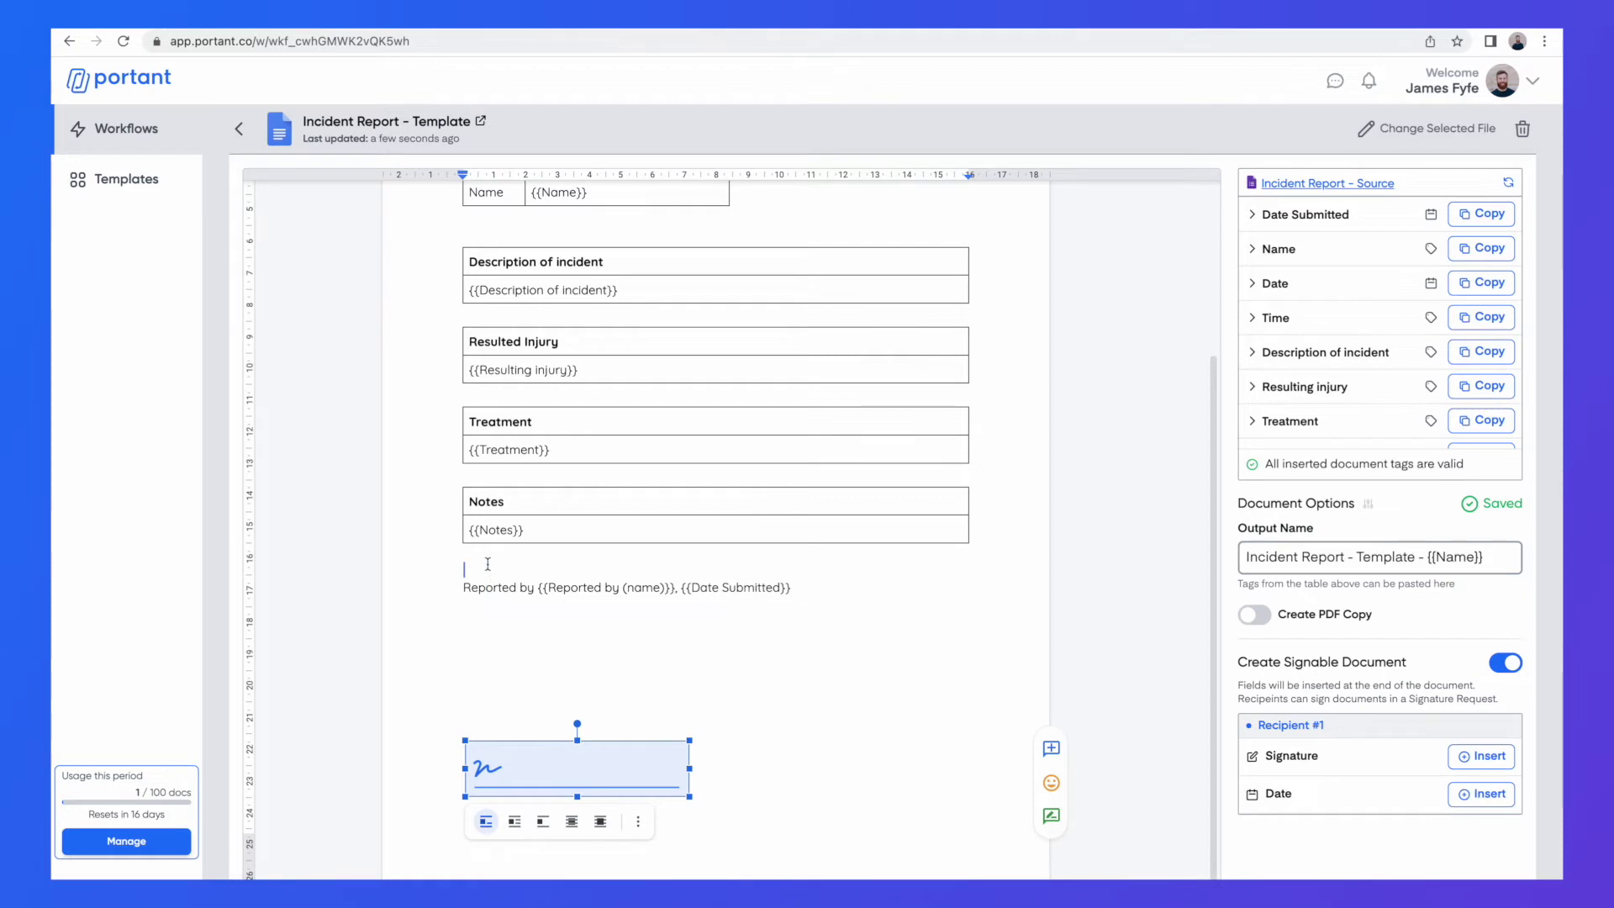
pyautogui.moveTo(487, 564); pyautogui.dragTo(489, 565)
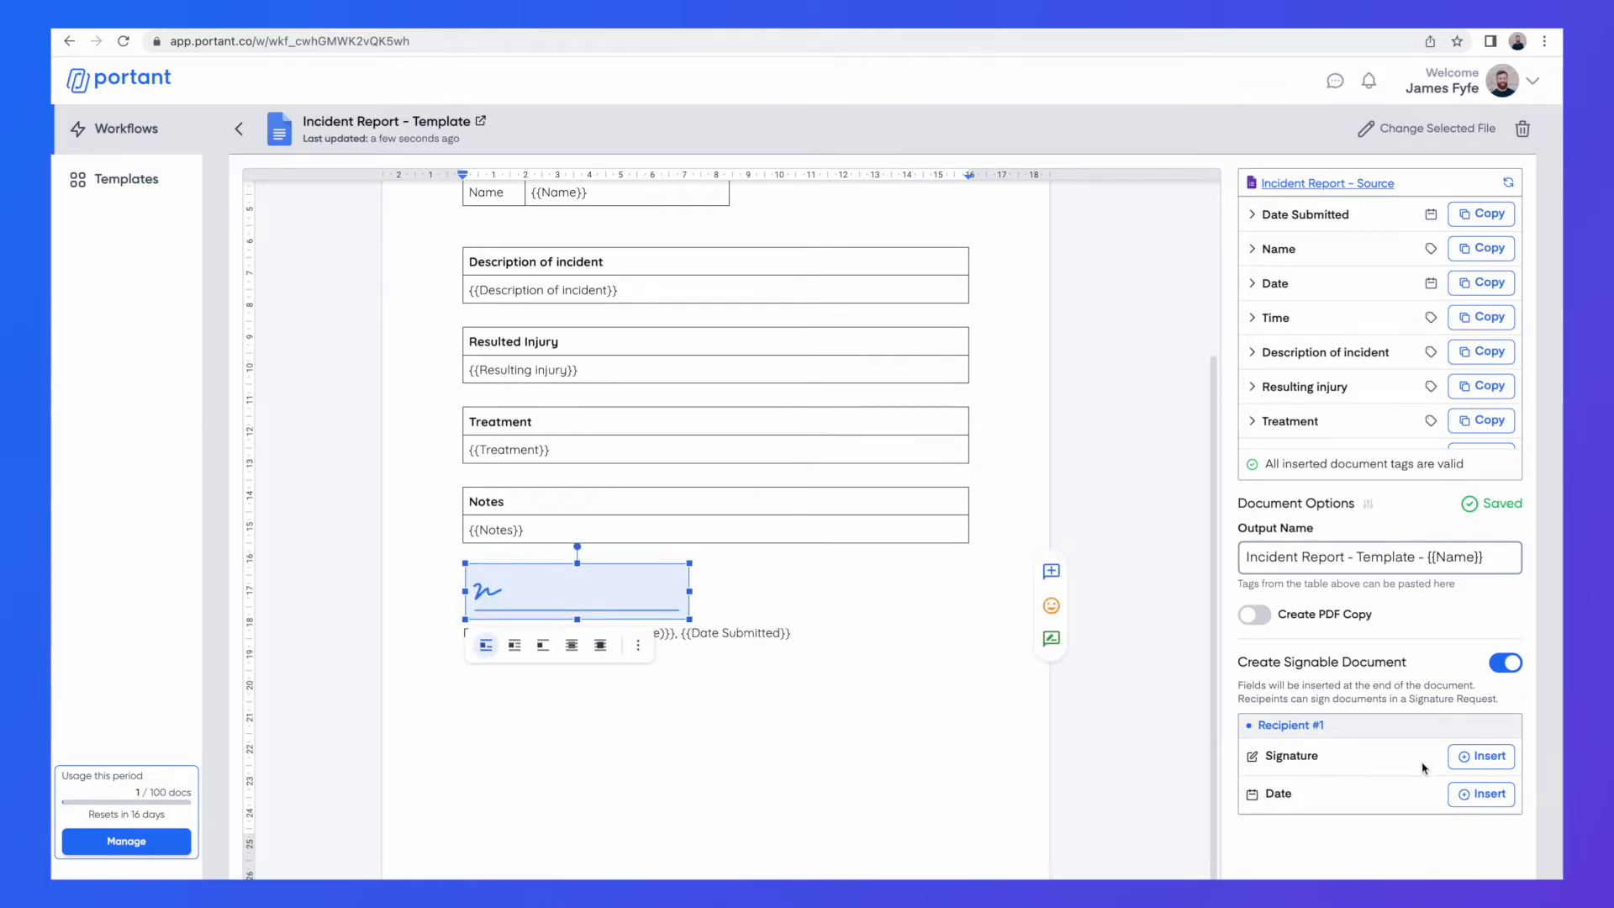
# Place a date field beside the signature, then return to the workflow overview
pyautogui.click(1488, 800)
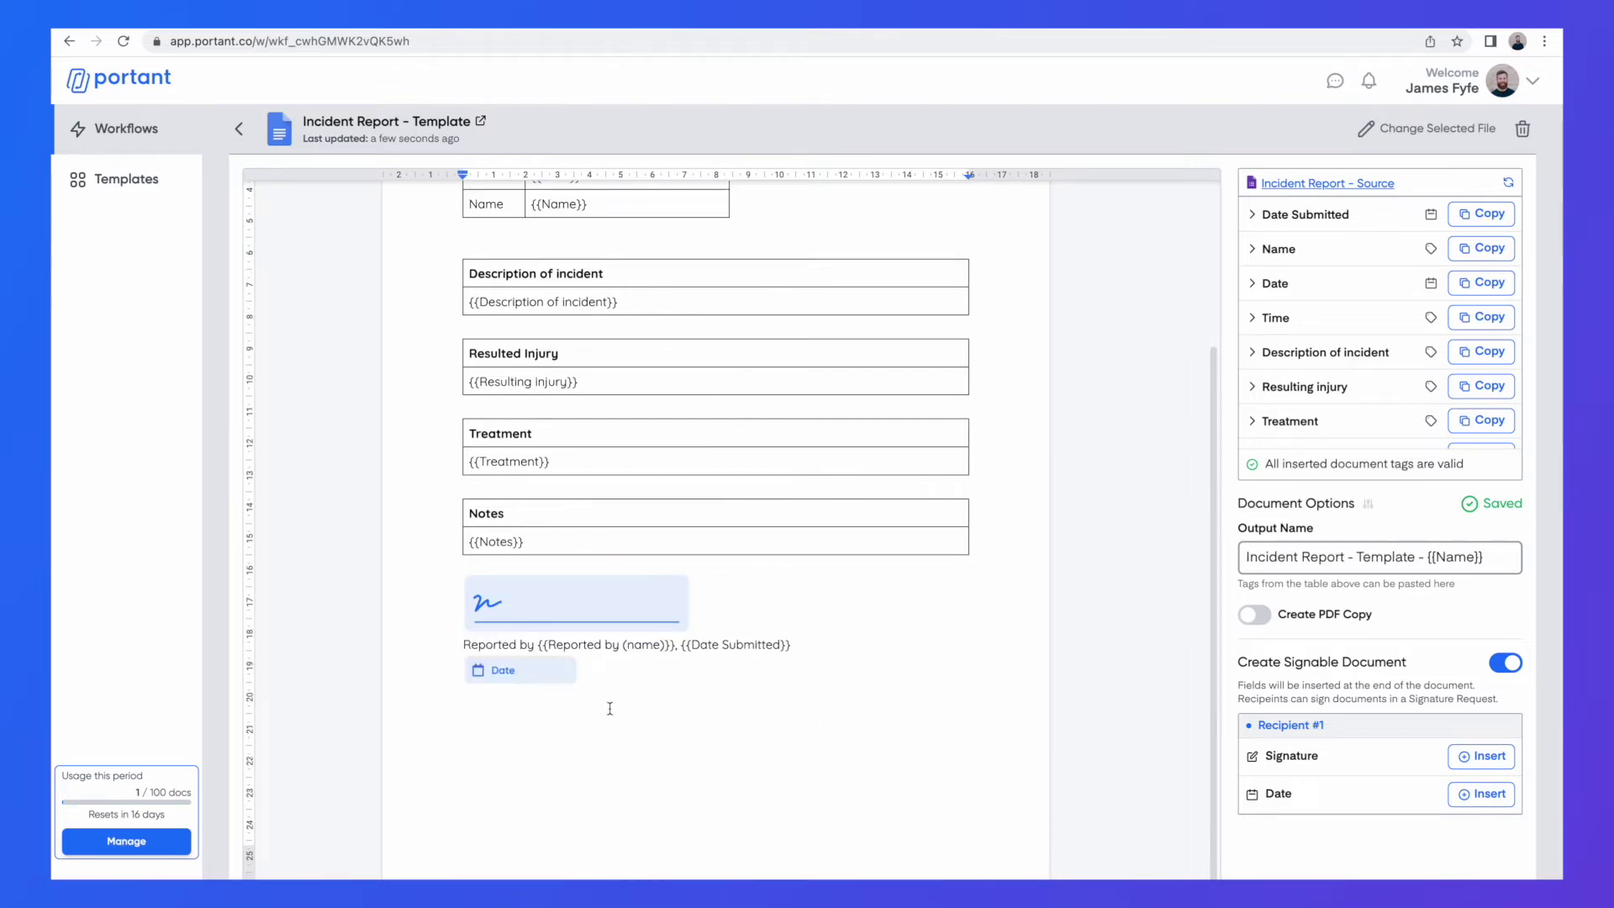
pyautogui.click(548, 676)
pyautogui.moveTo(771, 612); pyautogui.dragTo(770, 614)
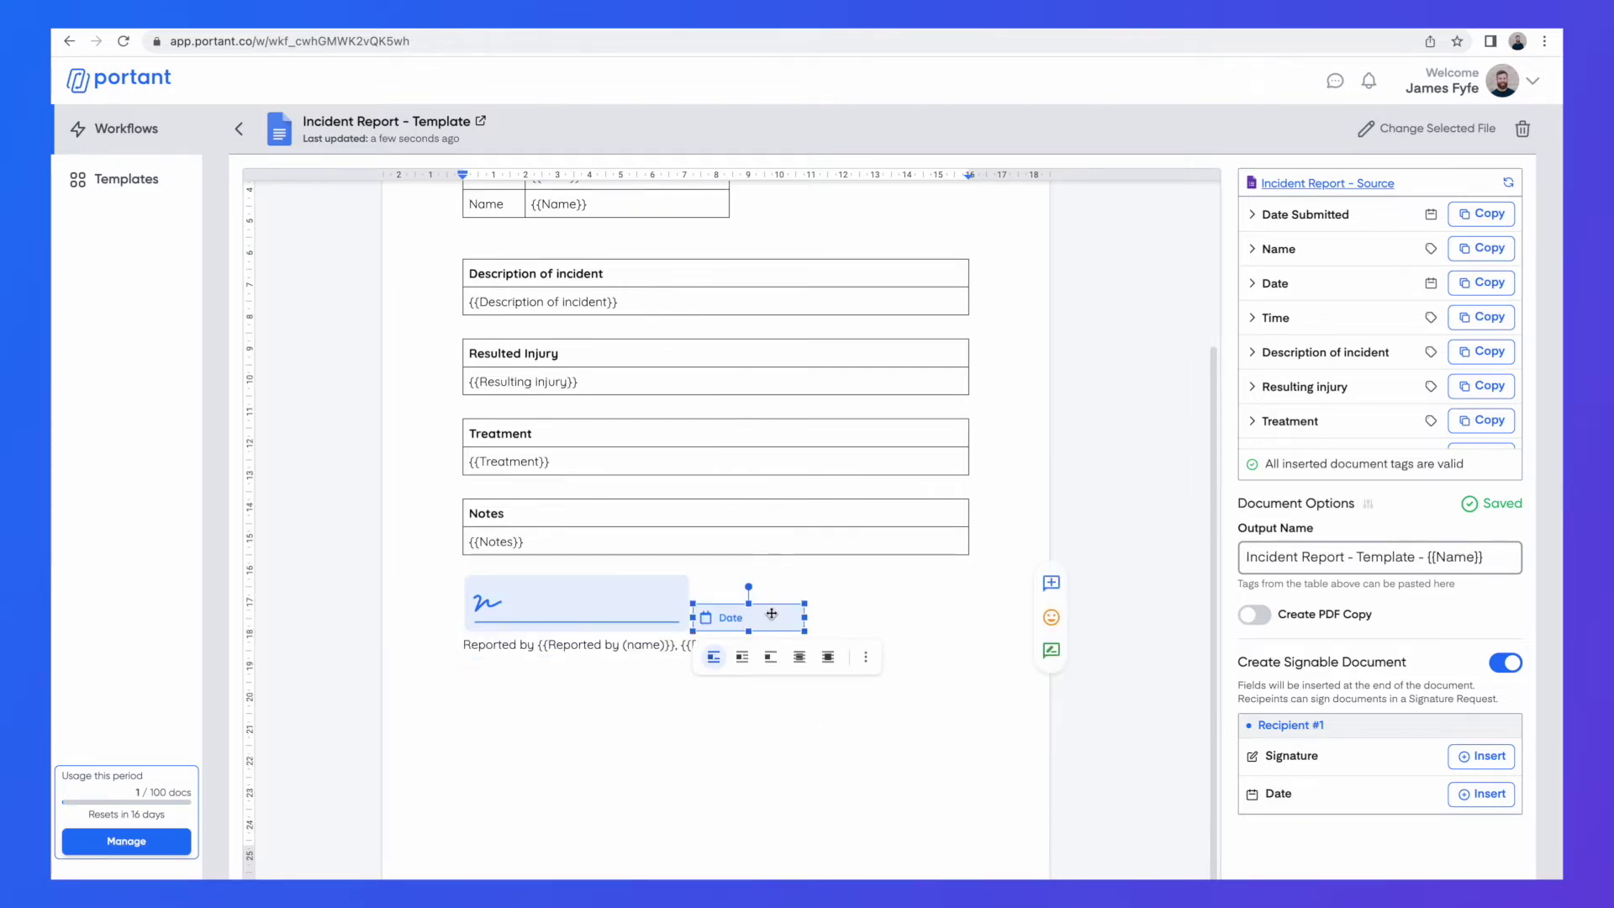
pyautogui.click(239, 131)
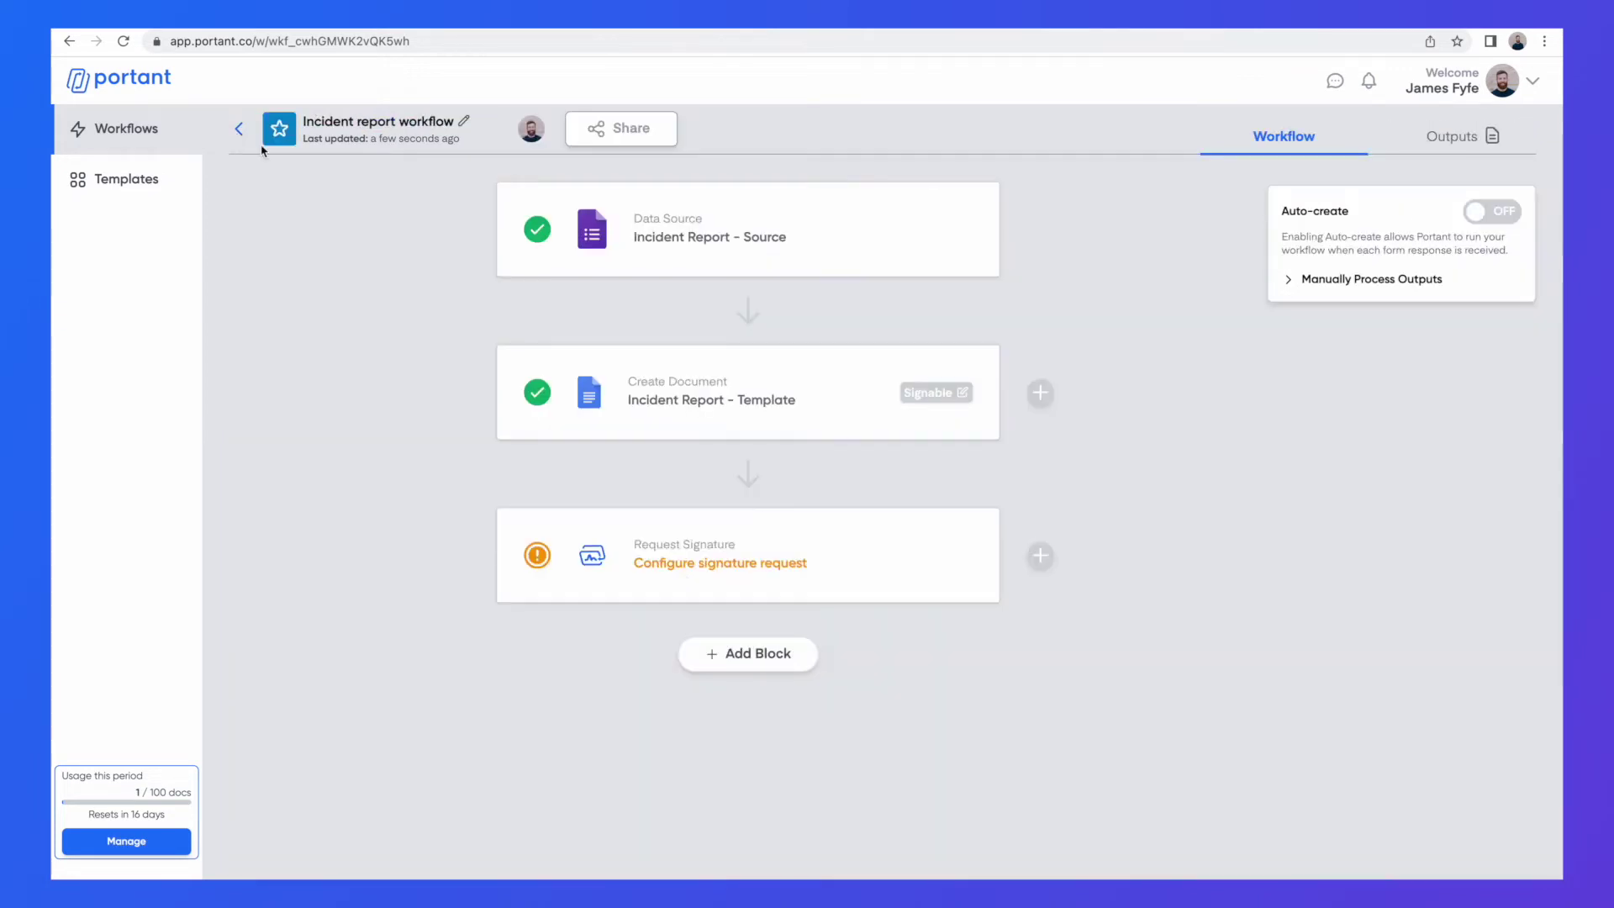
# Address the signature request to the Reported by (name) and Reported by (email) fields
pyautogui.click(734, 573)
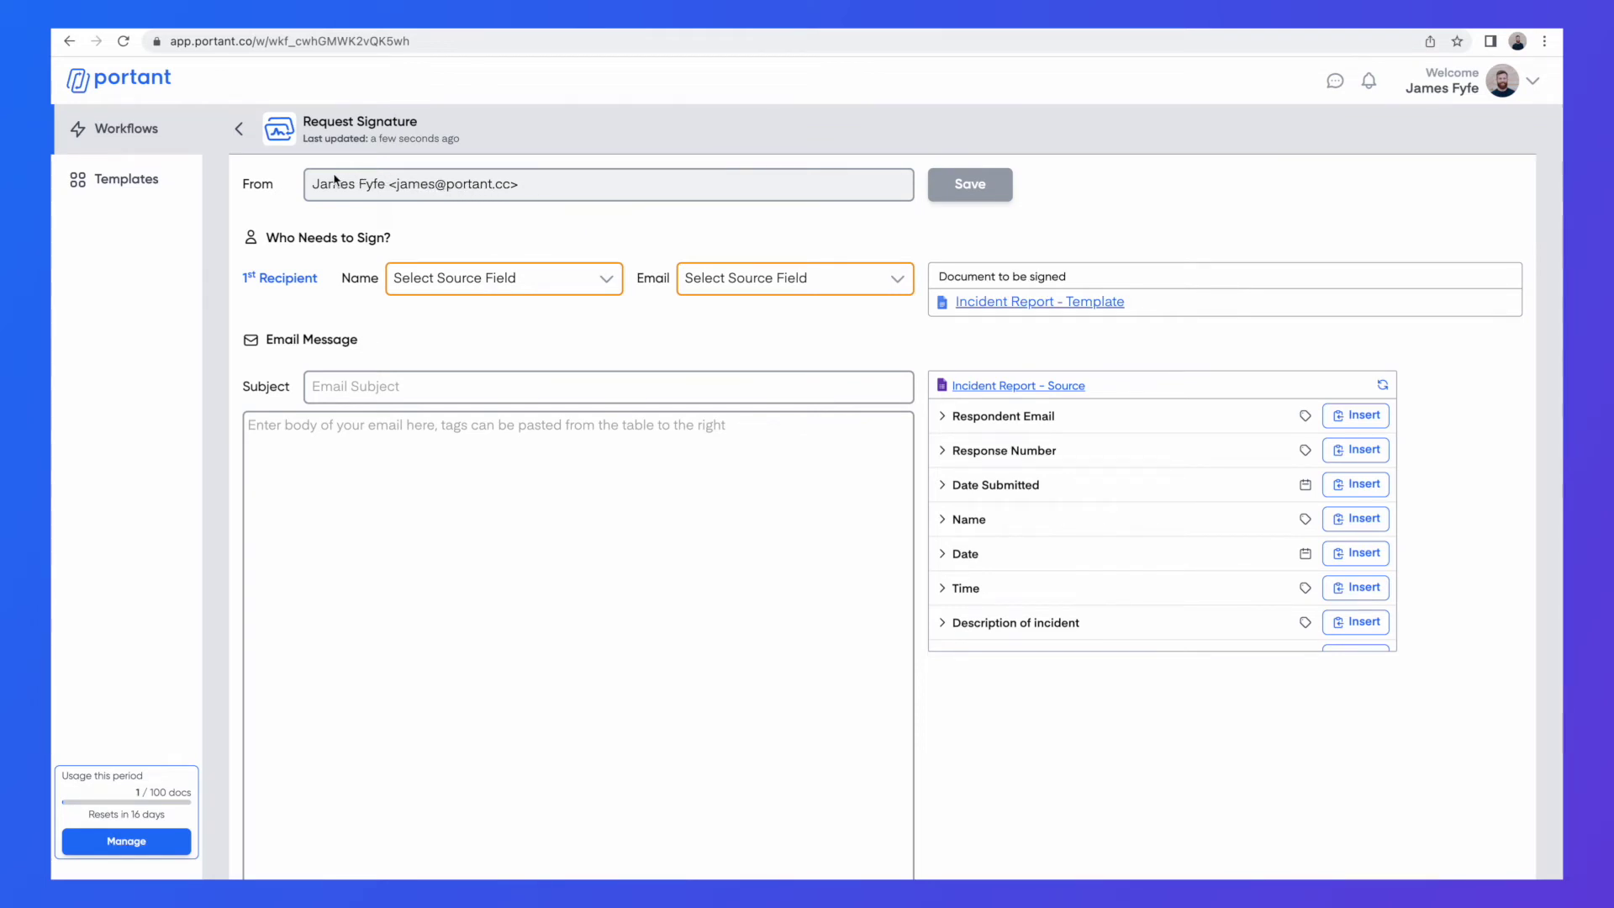
pyautogui.click(538, 288)
pyautogui.click(541, 521)
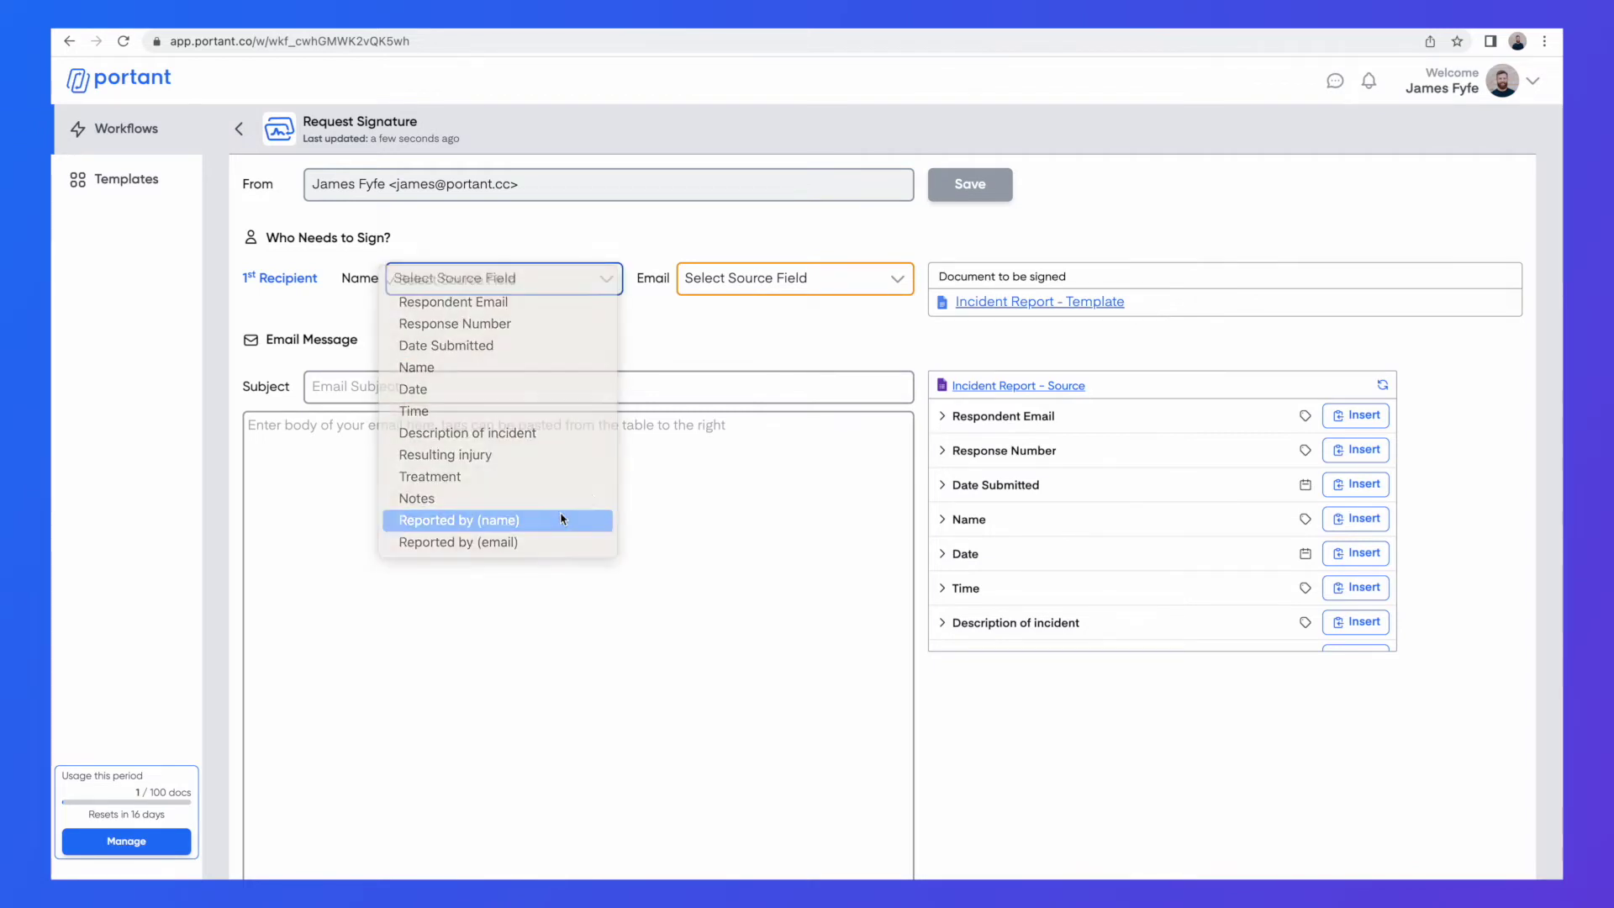
pyautogui.click(778, 287)
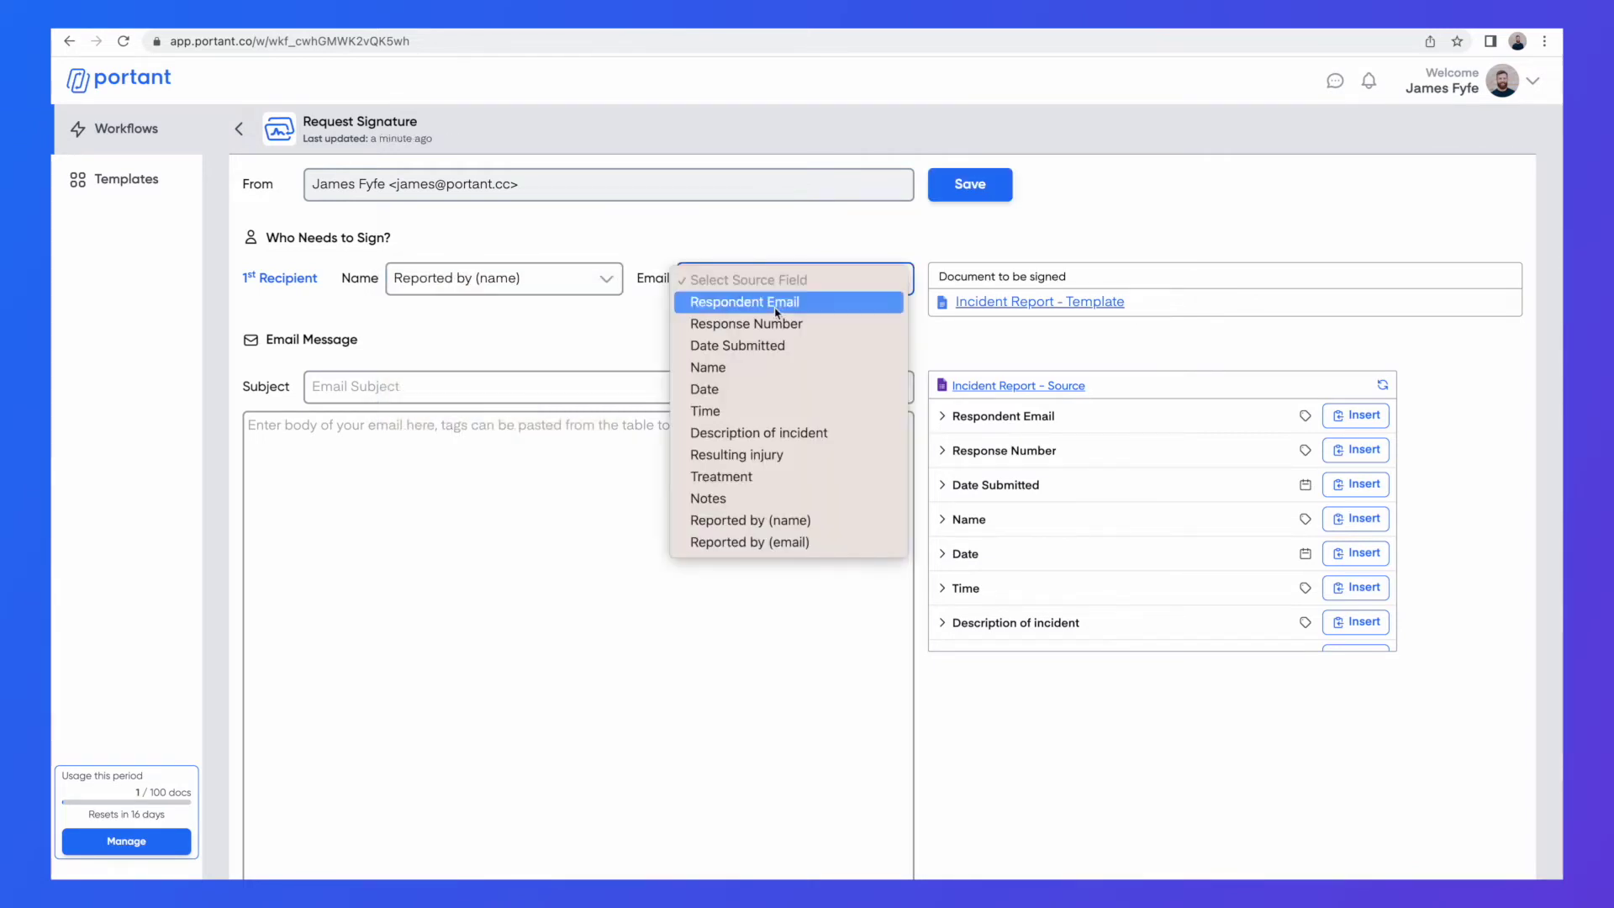
pyautogui.click(807, 543)
# Add the Reported by (name) tag to the subject and message greeting, then save
pyautogui.click(514, 388)
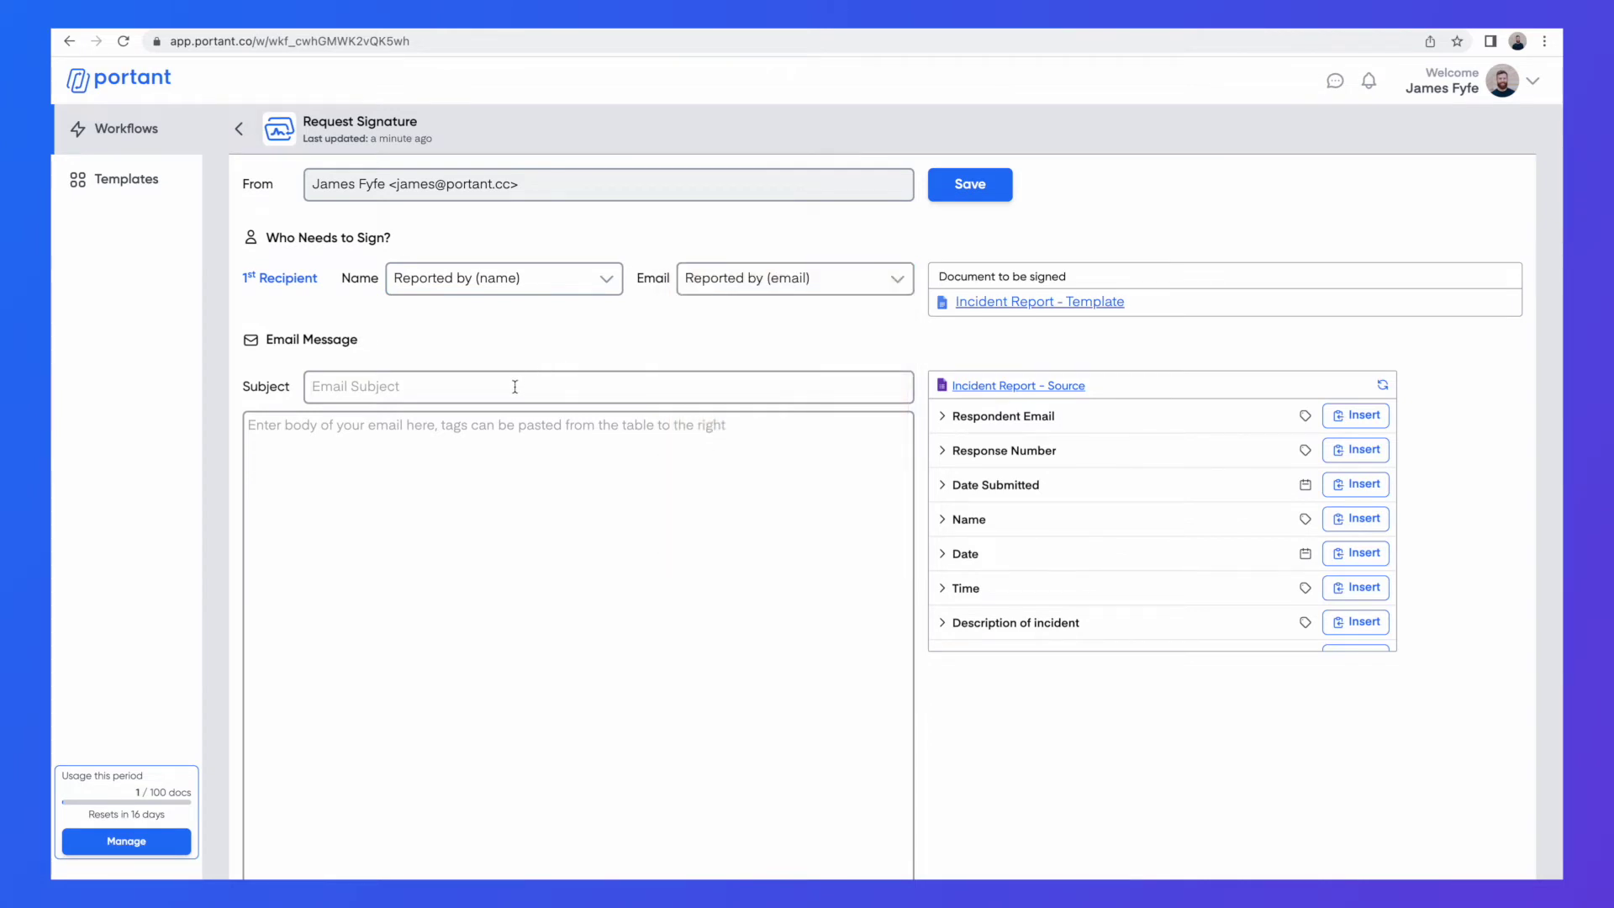
pyautogui.write('Incident report confirmation request -')
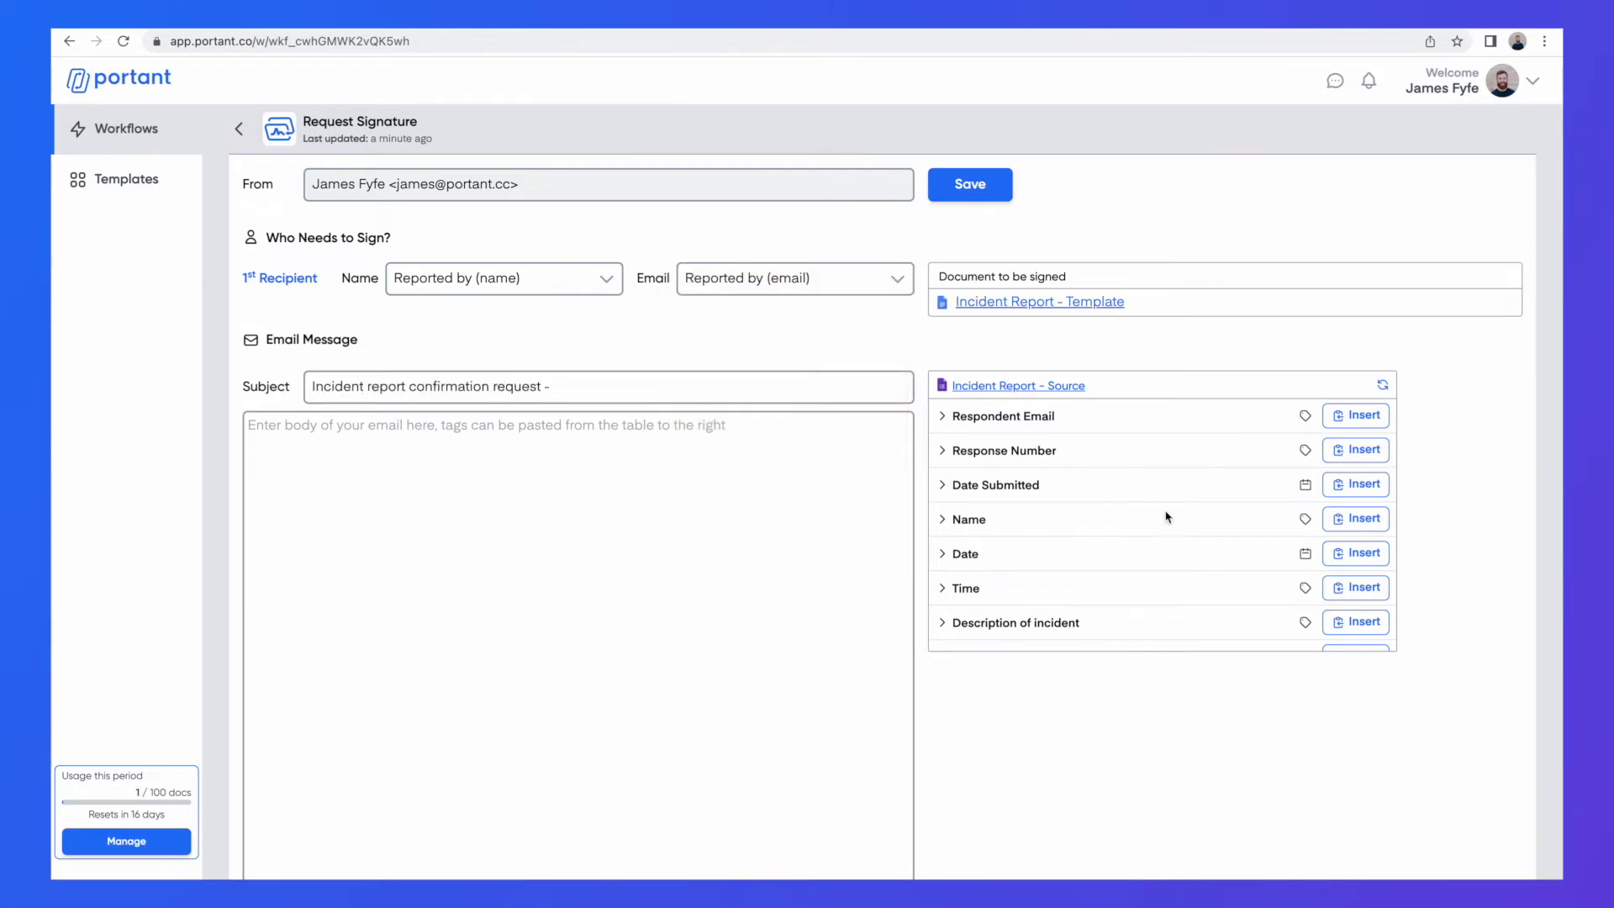
pyautogui.scroll(-2, 1179, 580)
pyautogui.click(1334, 602)
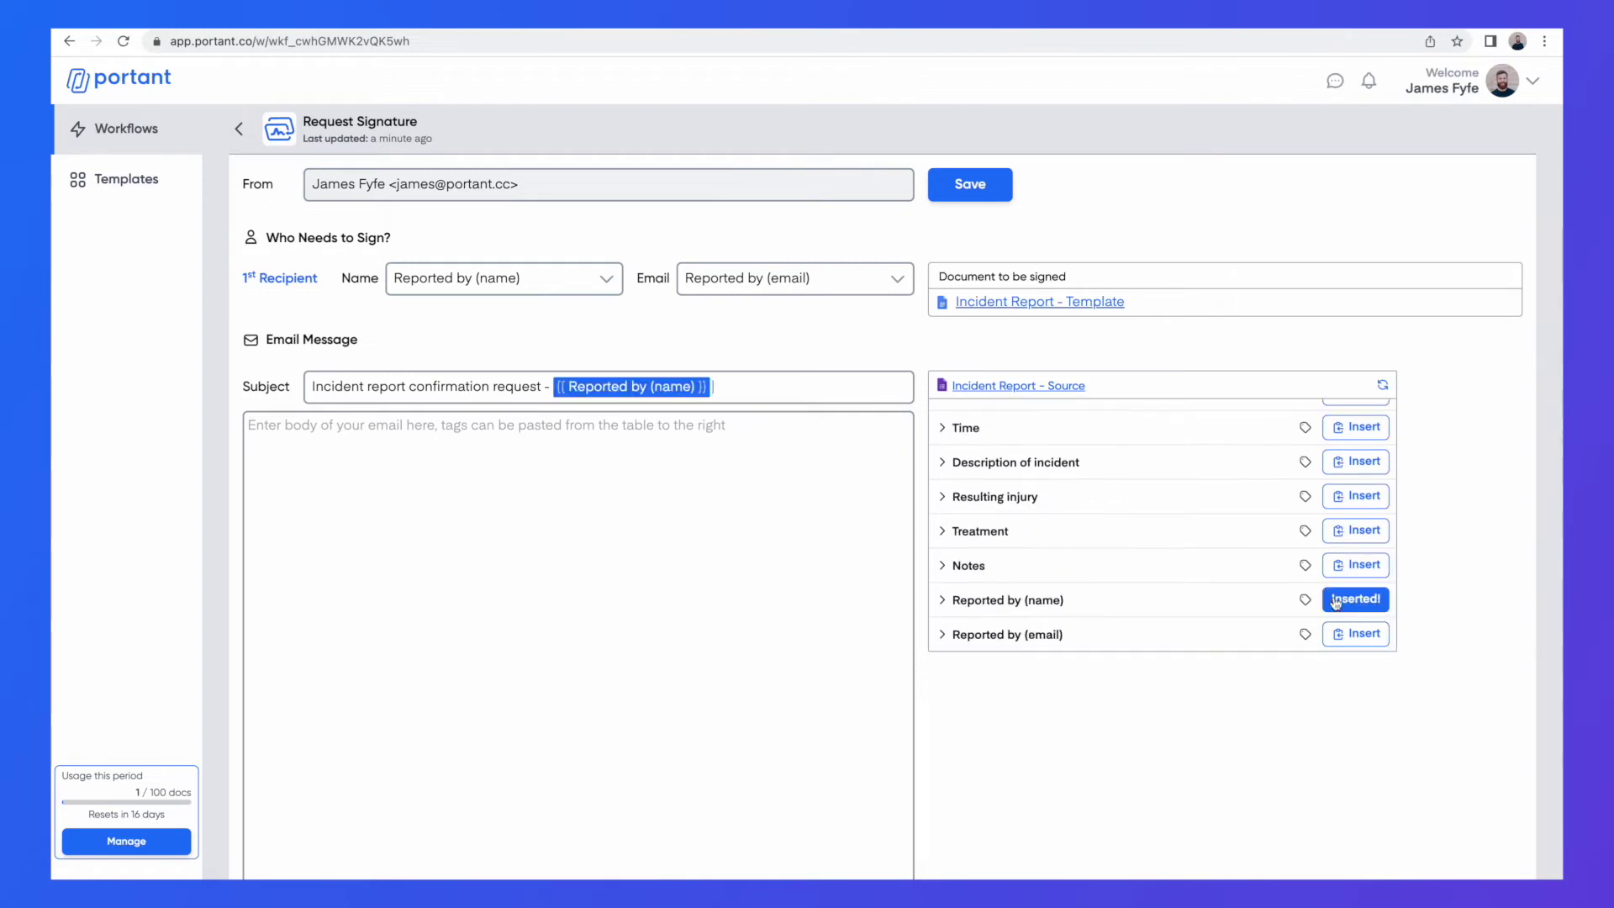
pyautogui.click(443, 446)
pyautogui.write('Hi')
pyautogui.click(1359, 604)
pyautogui.press('Return')
pyautogui.write('Please')
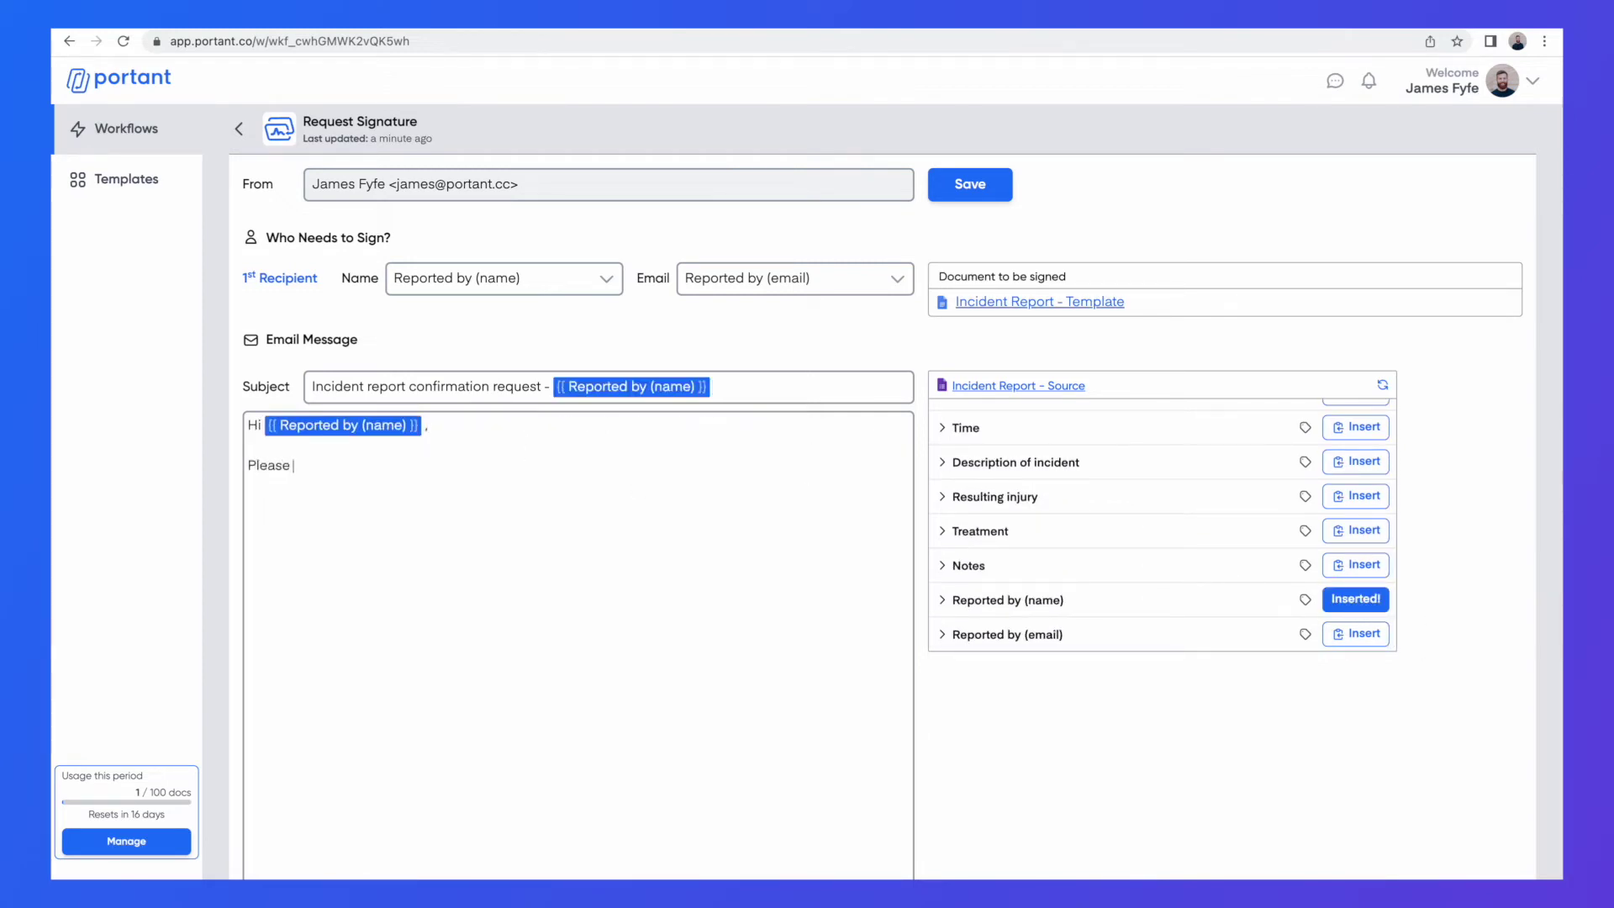
pyautogui.write(' can you sign this incident report to confi')
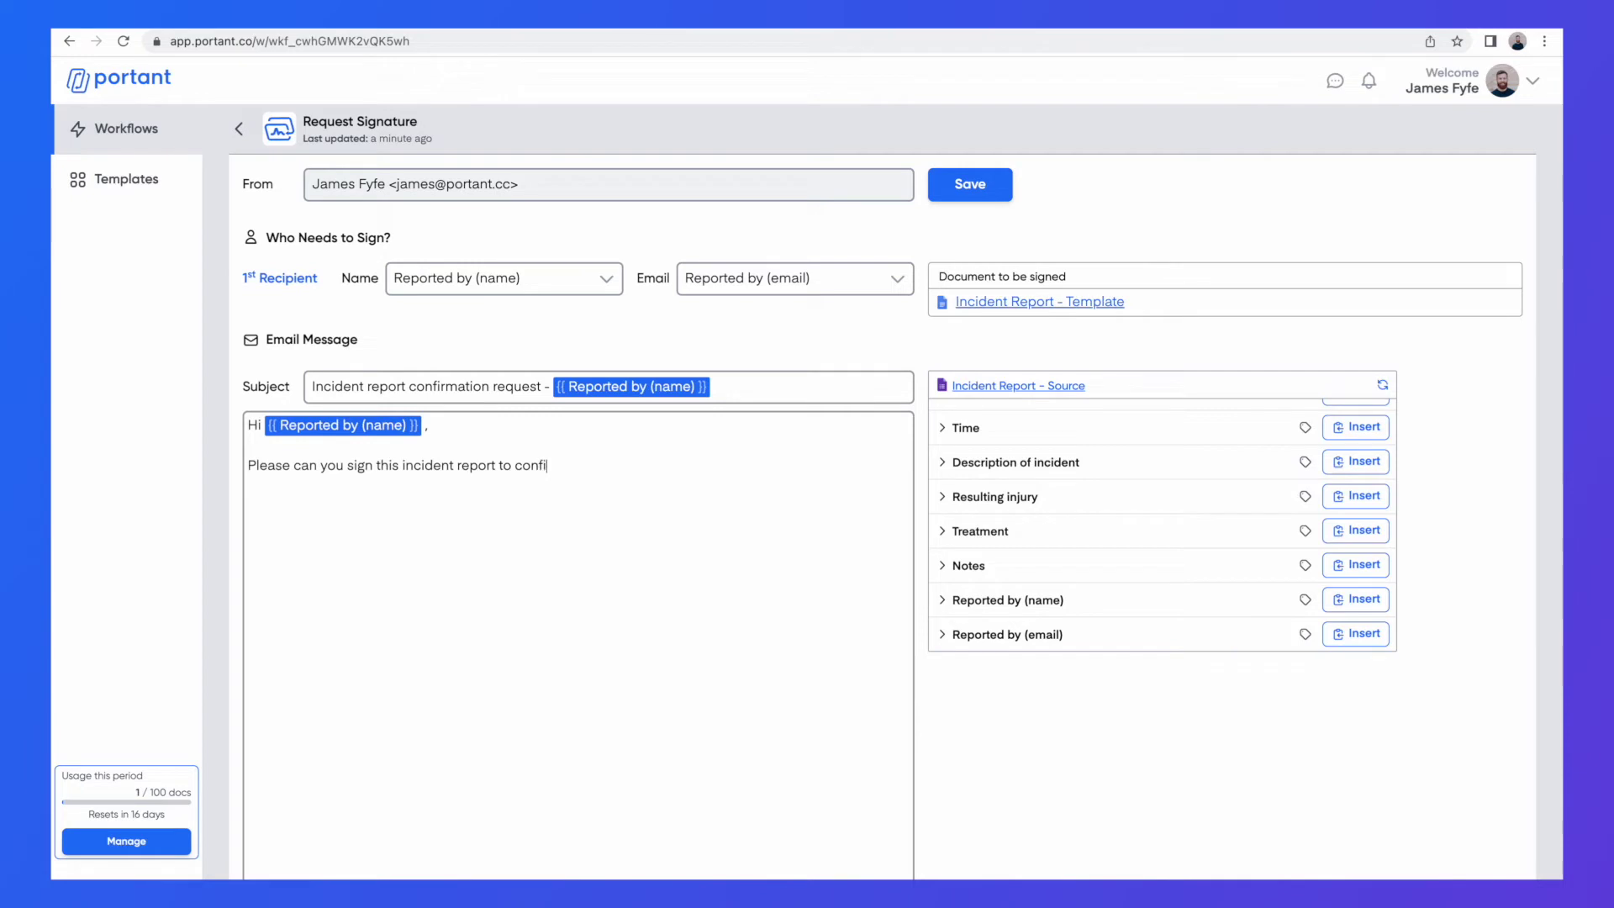
pyautogui.write('rm that you submitted it?  ')
pyautogui.write('Many thanks')
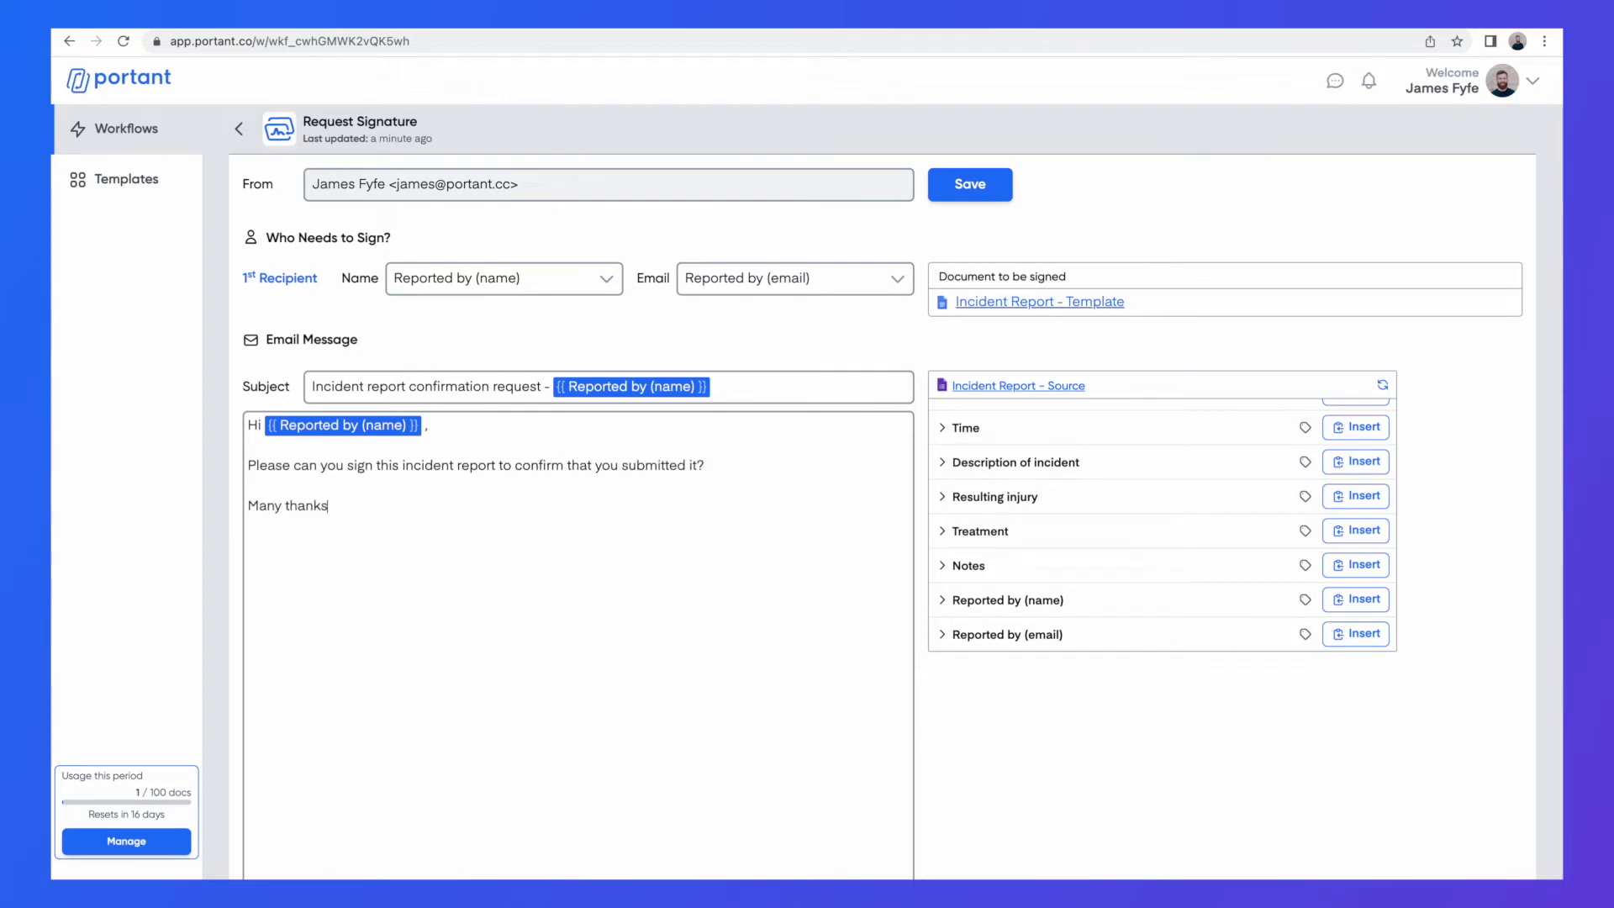
pyautogui.write(',  James')
pyautogui.click(993, 186)
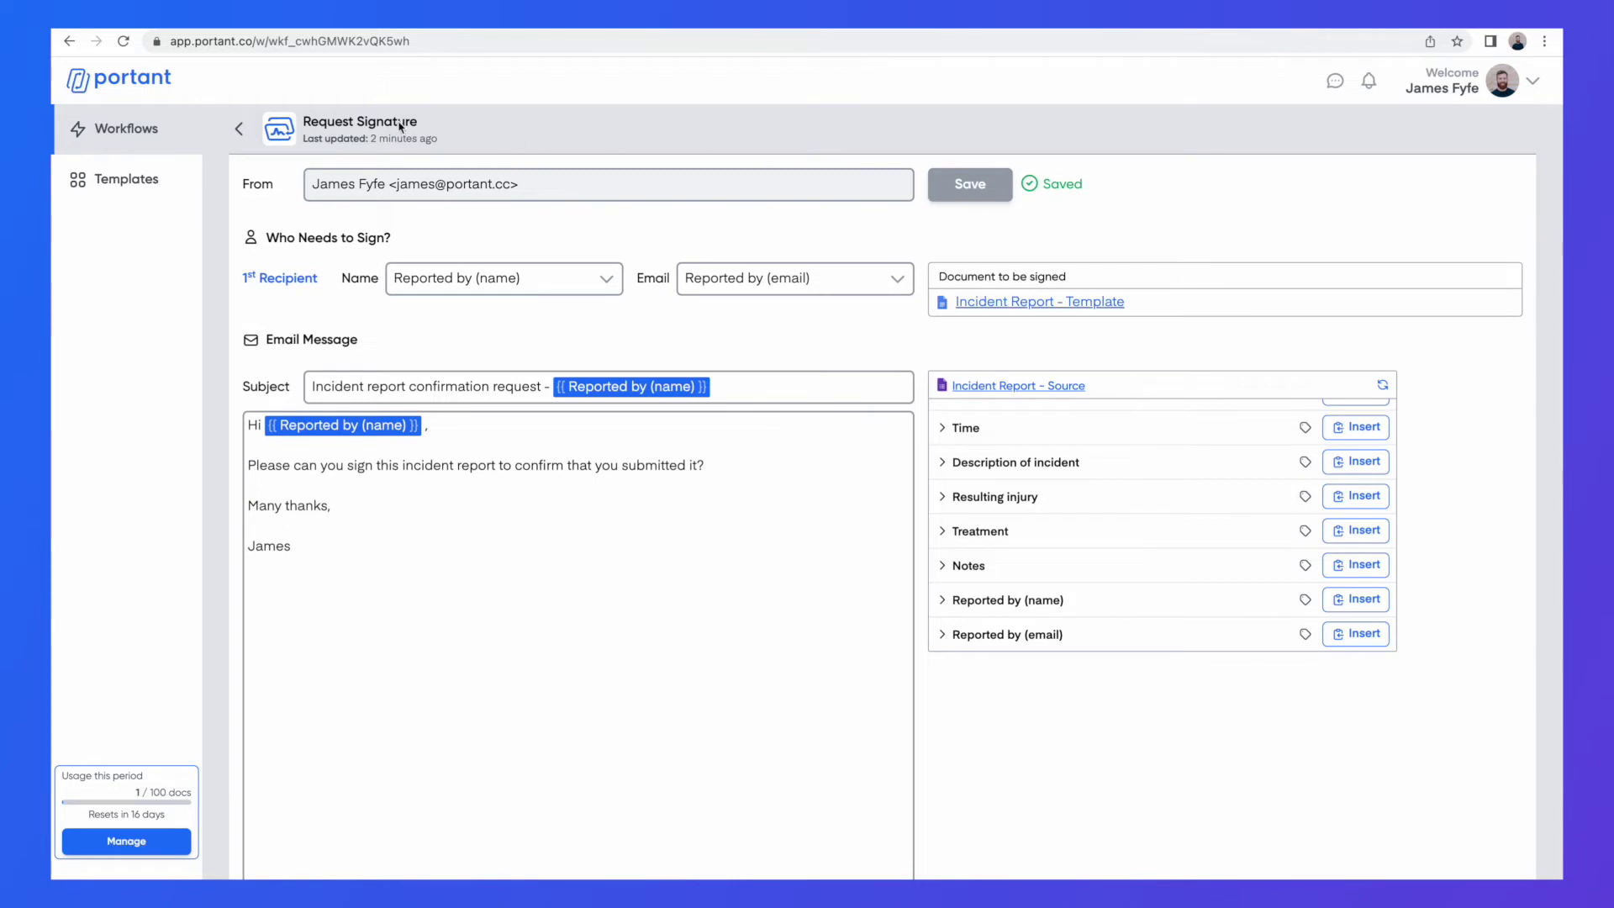
# Switch Auto-create on for the incident workflow and open the Data Source block details
pyautogui.click(239, 131)
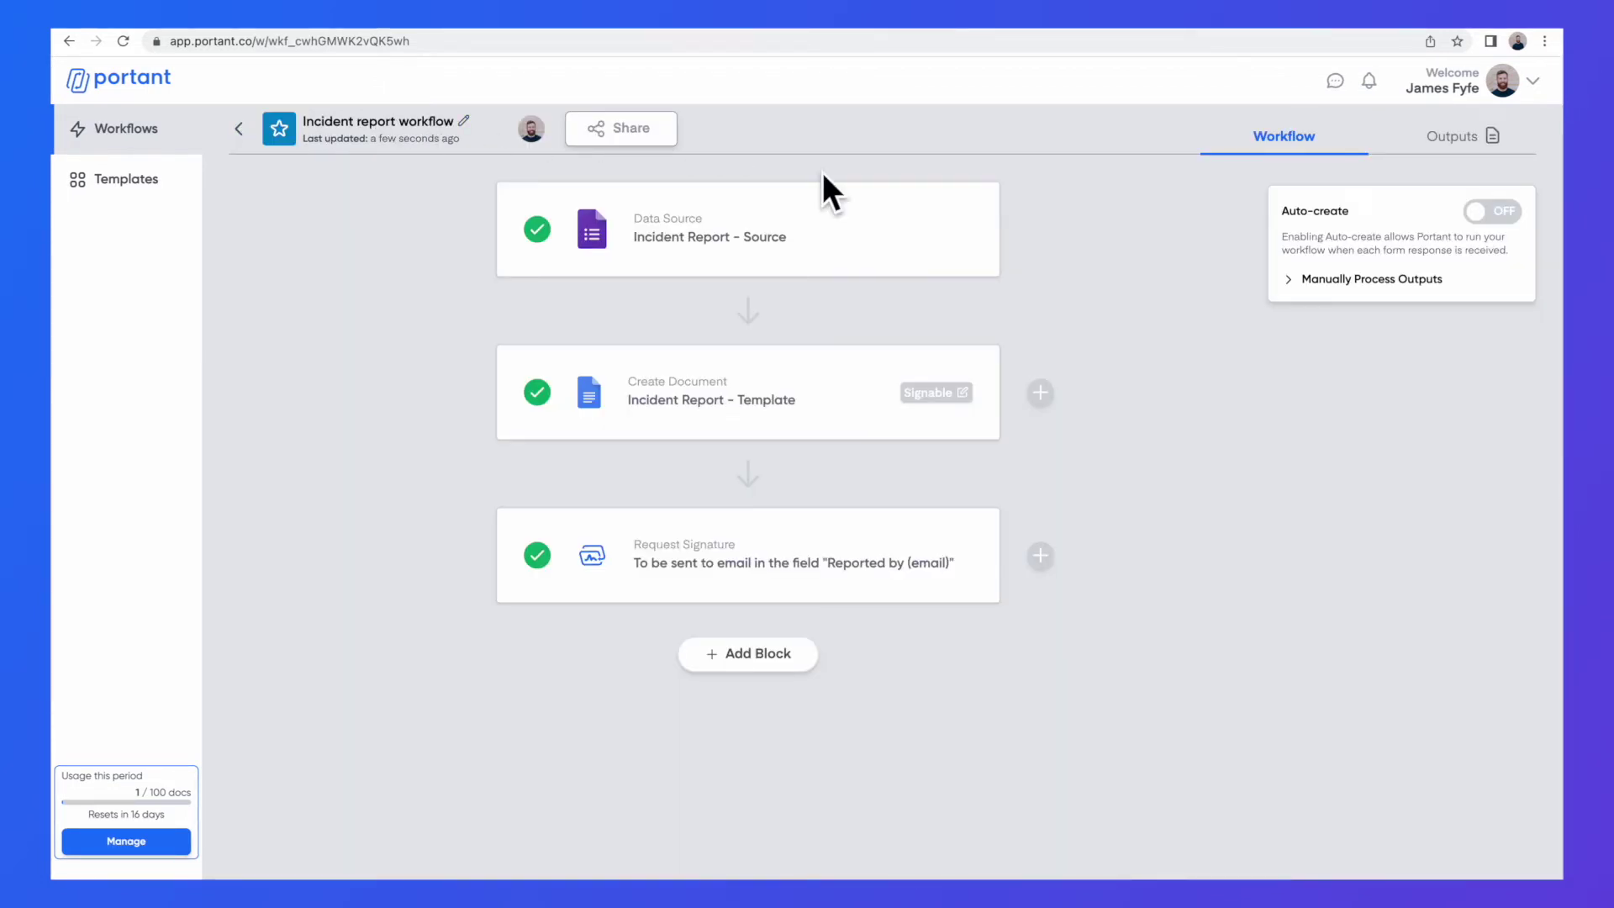
pyautogui.click(1491, 223)
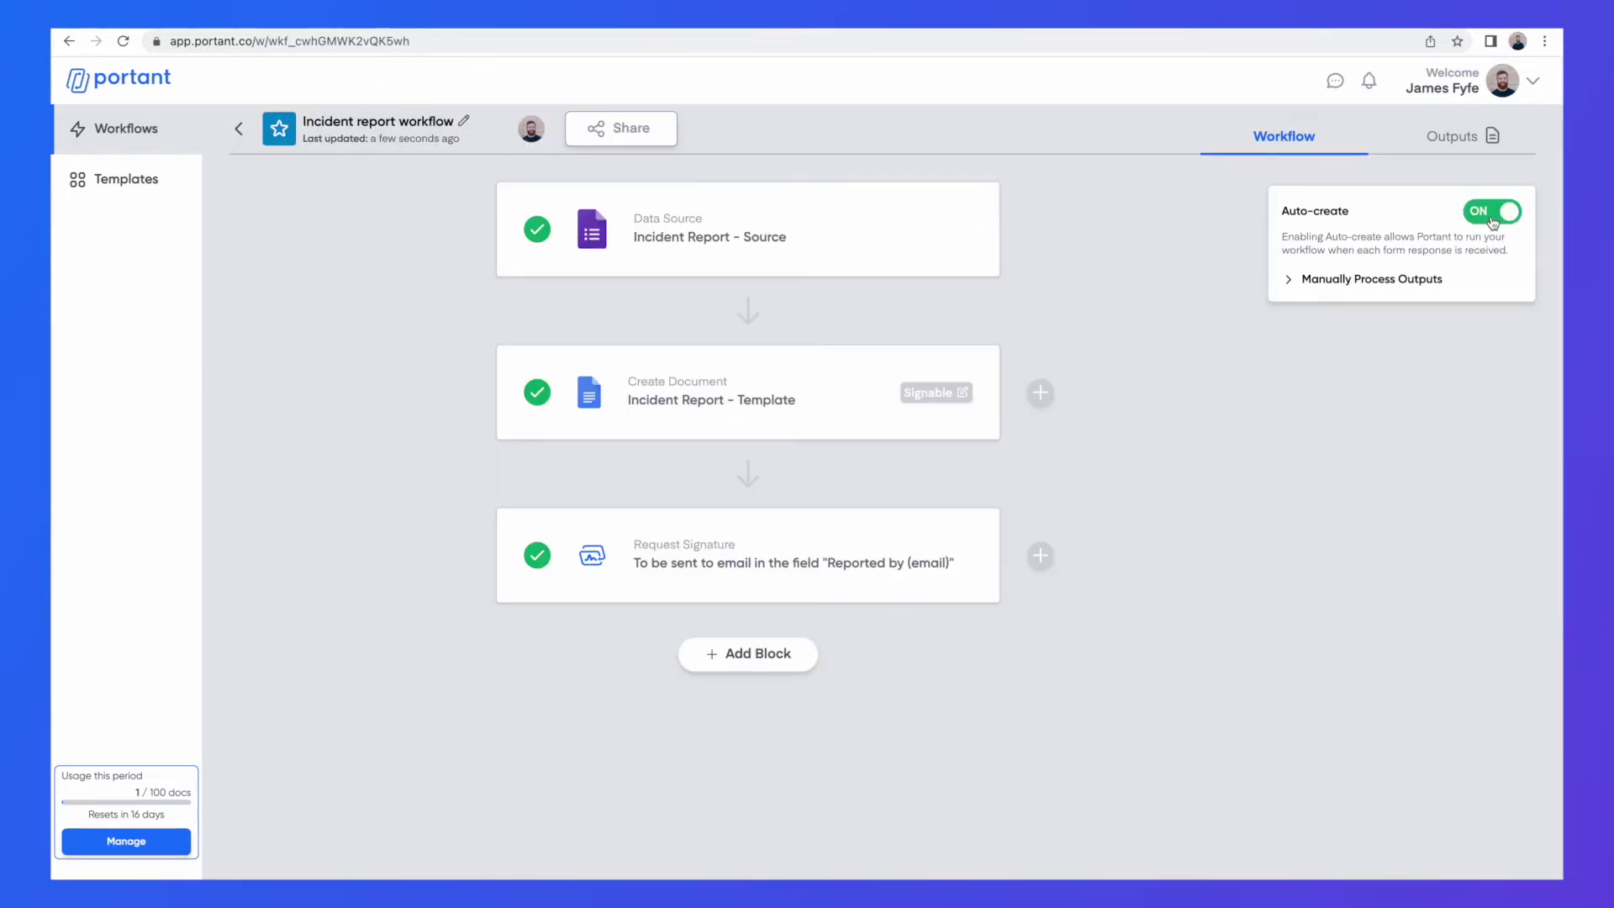
pyautogui.click(752, 225)
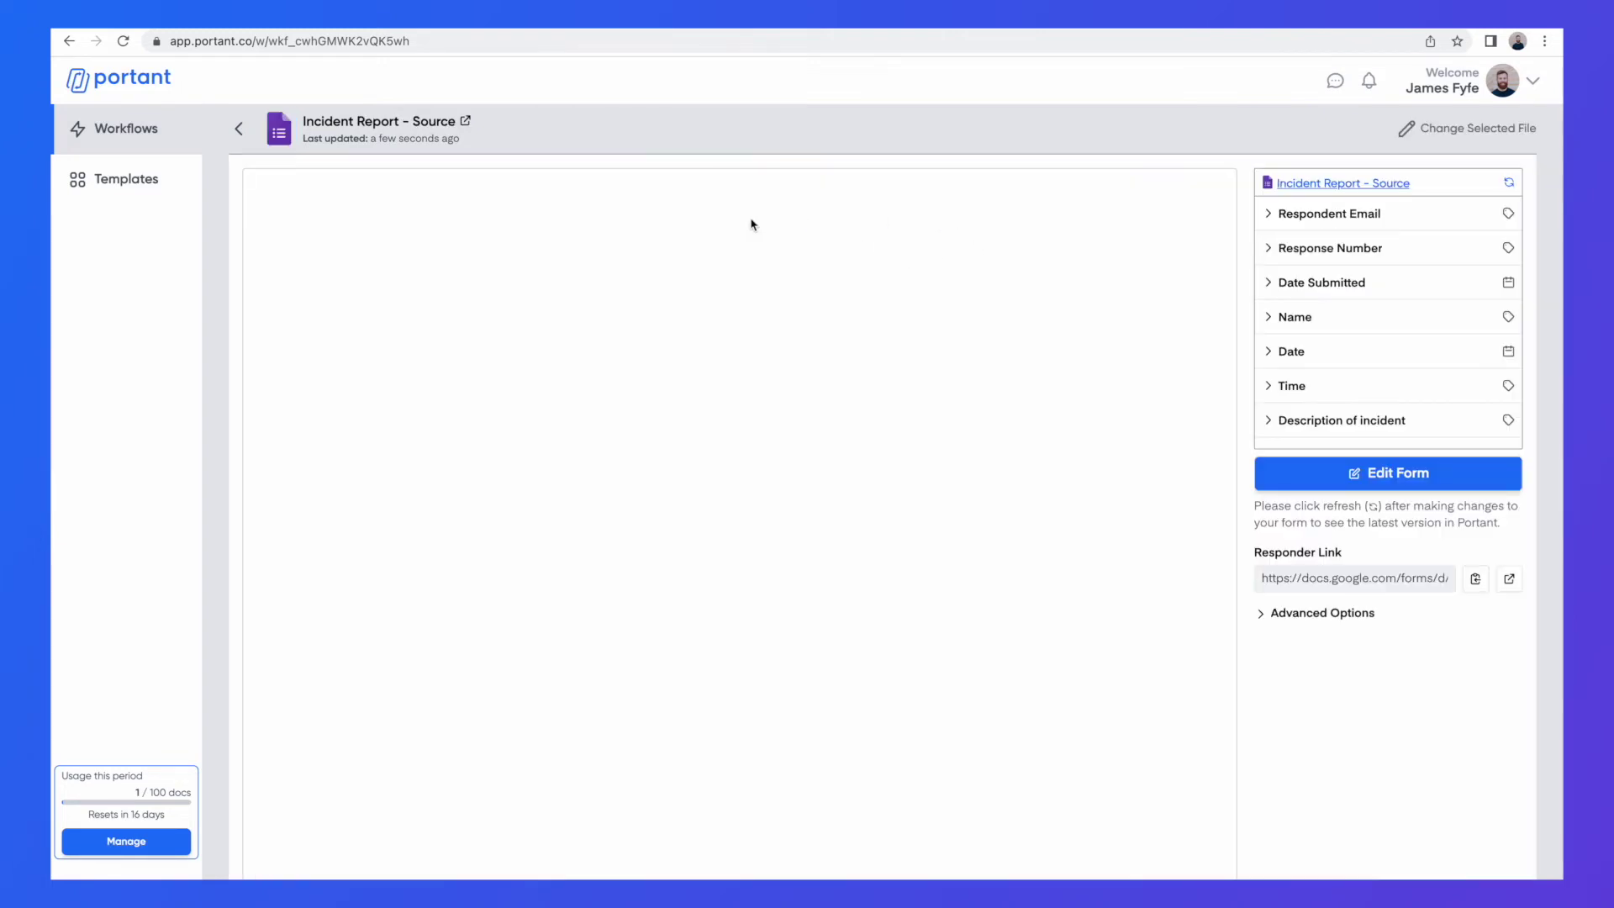
# Open the live incident form in a new tab and submit Blake's test response
pyautogui.click(1511, 581)
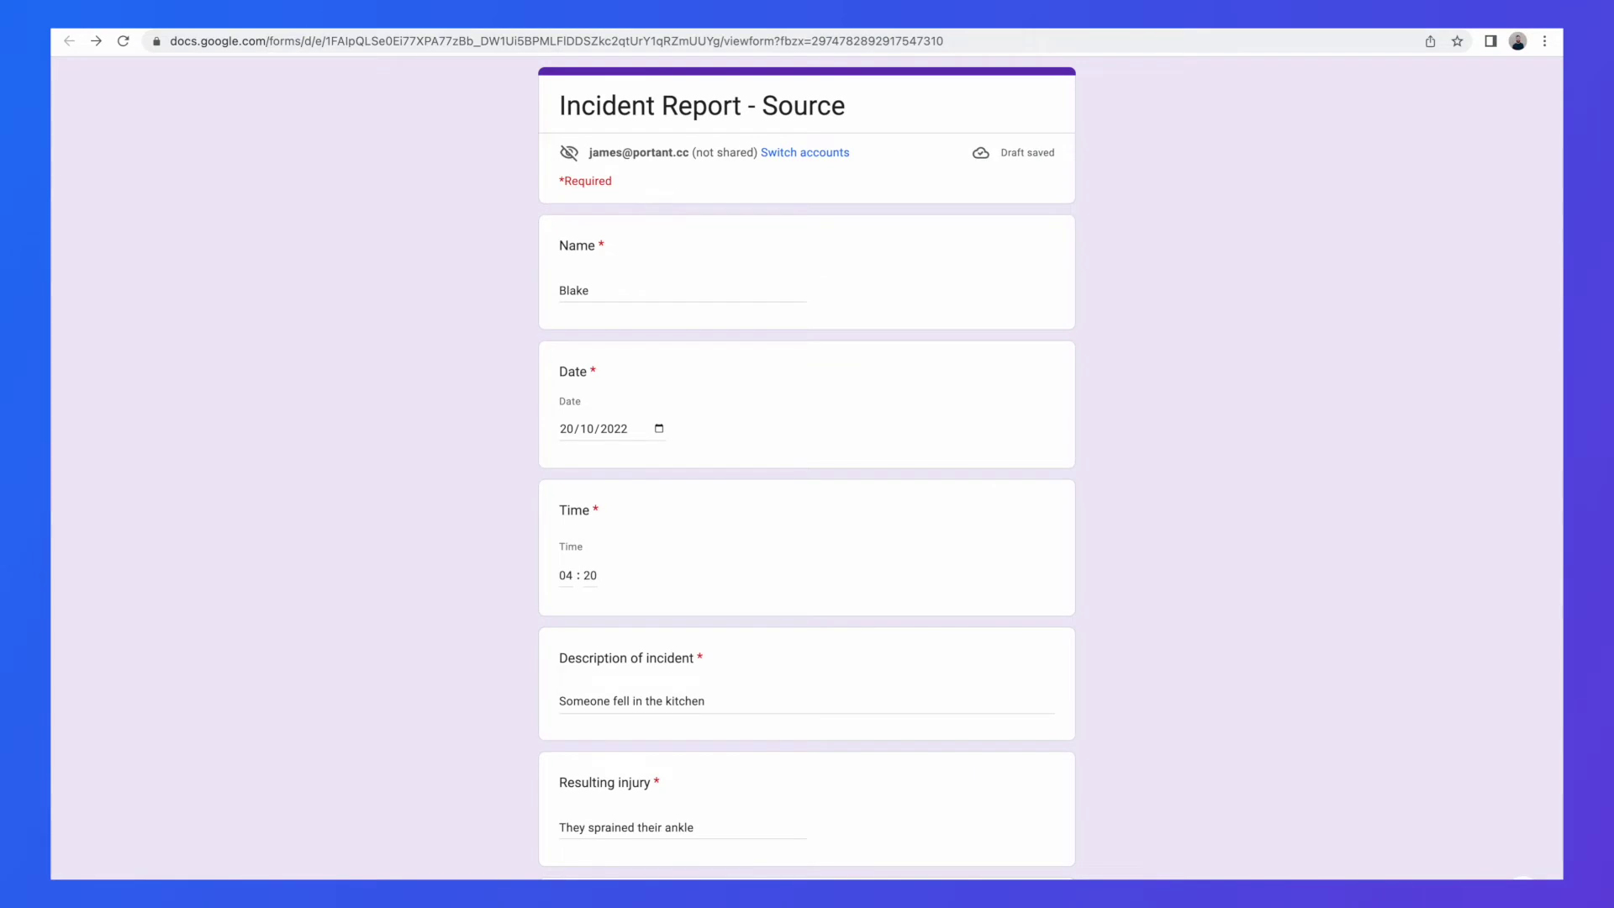
pyautogui.scroll(-5, 759, 571)
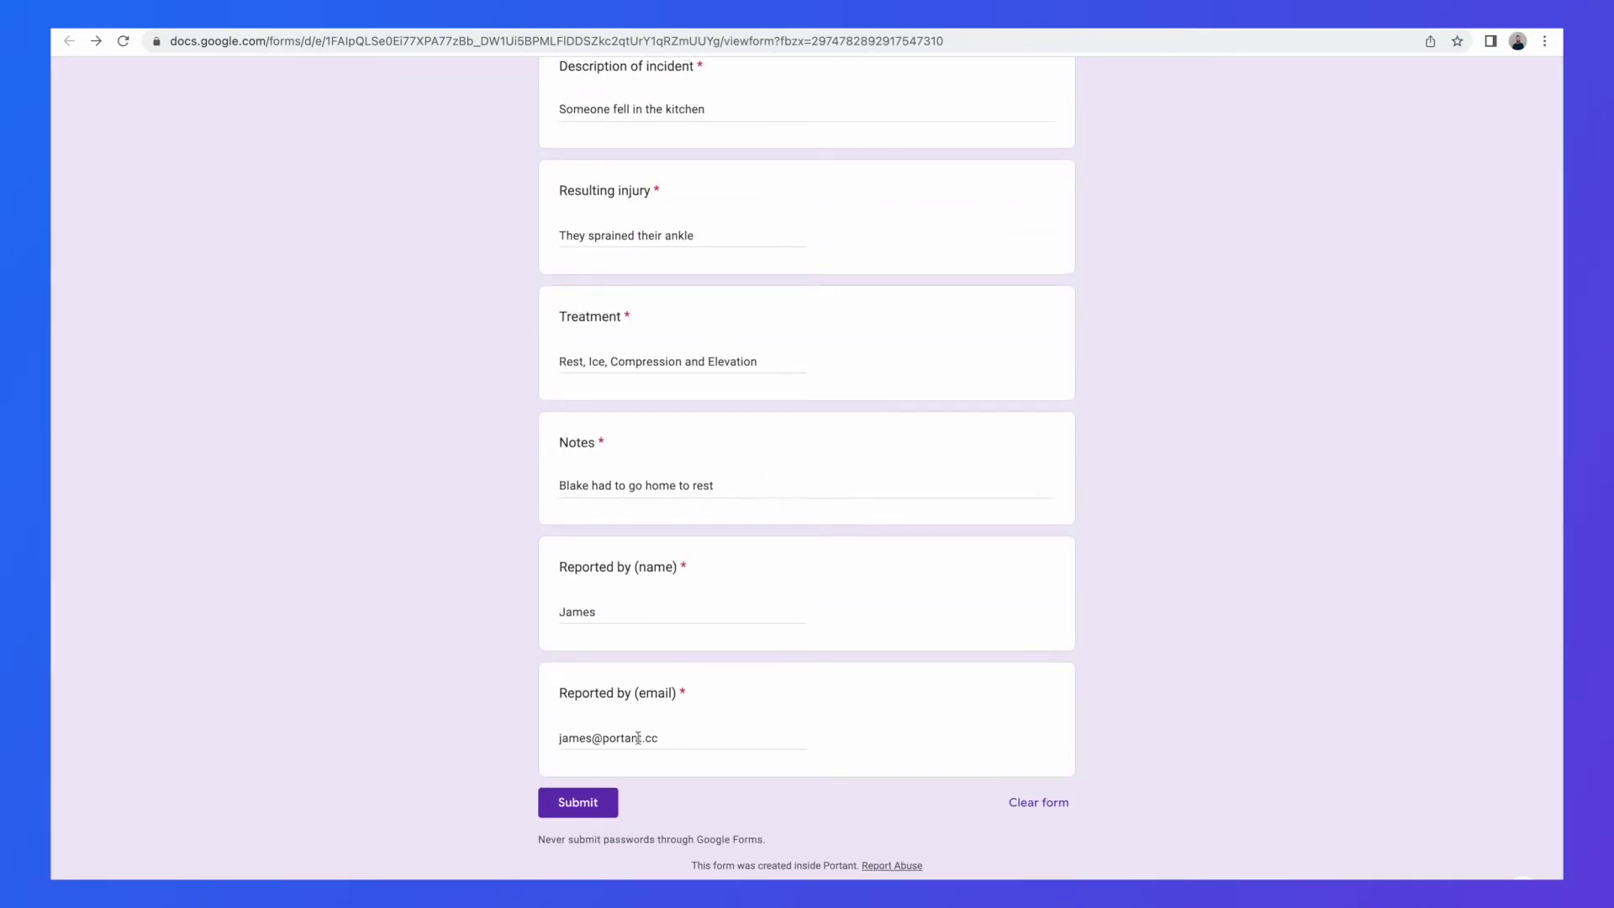
pyautogui.click(605, 807)
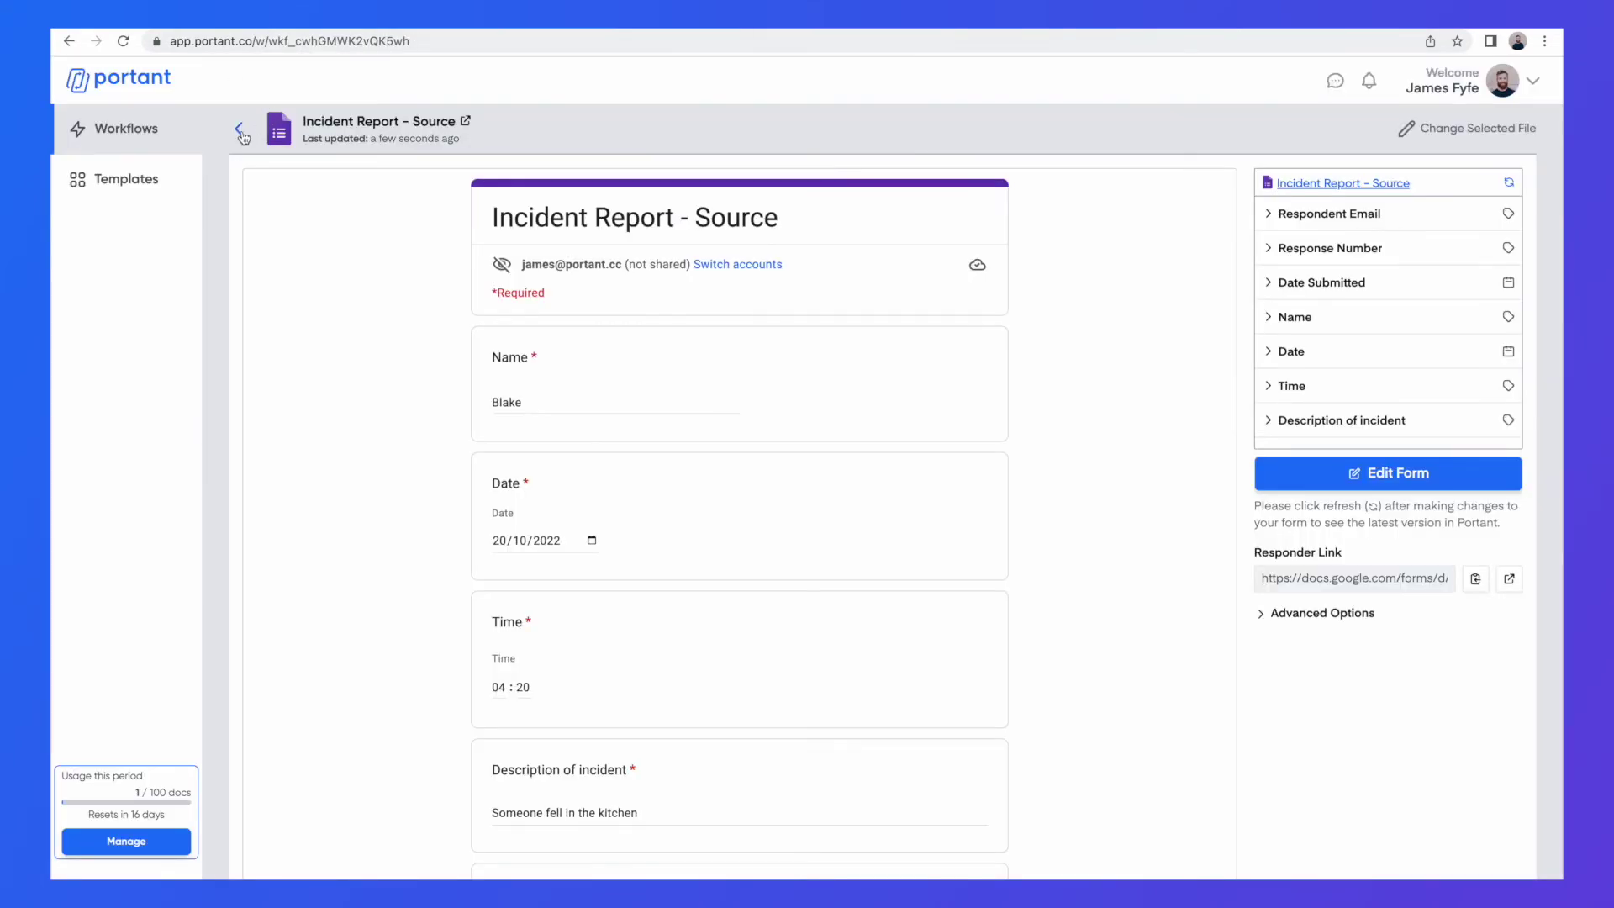
# Open the incident workflow's Outputs tab and expand Response Number 2
pyautogui.click(241, 128)
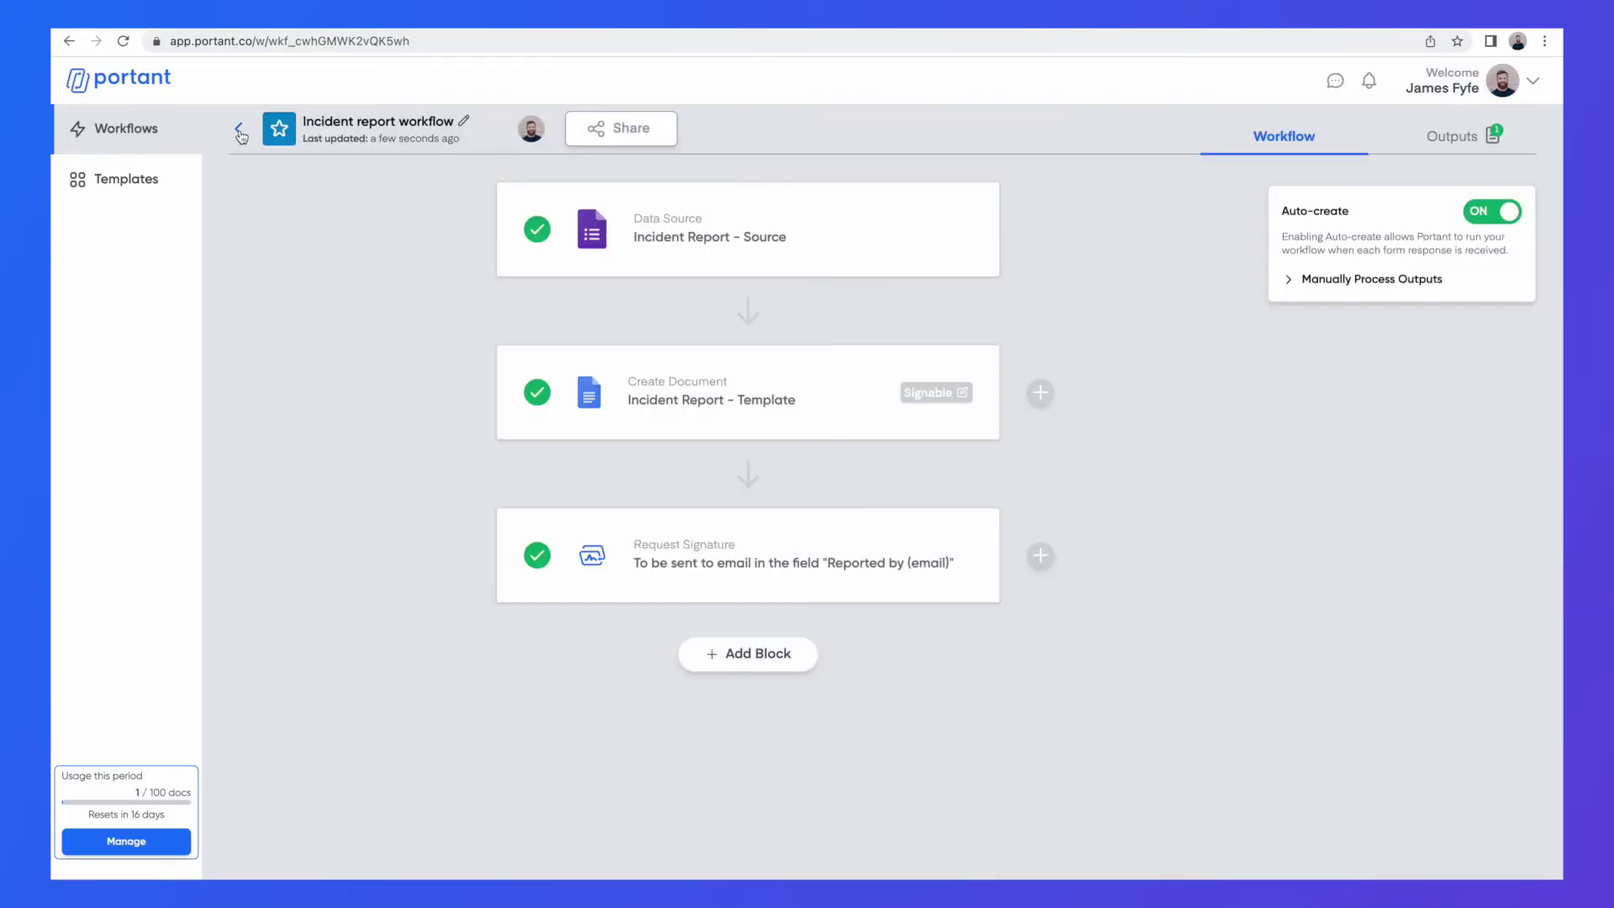
pyautogui.click(1488, 137)
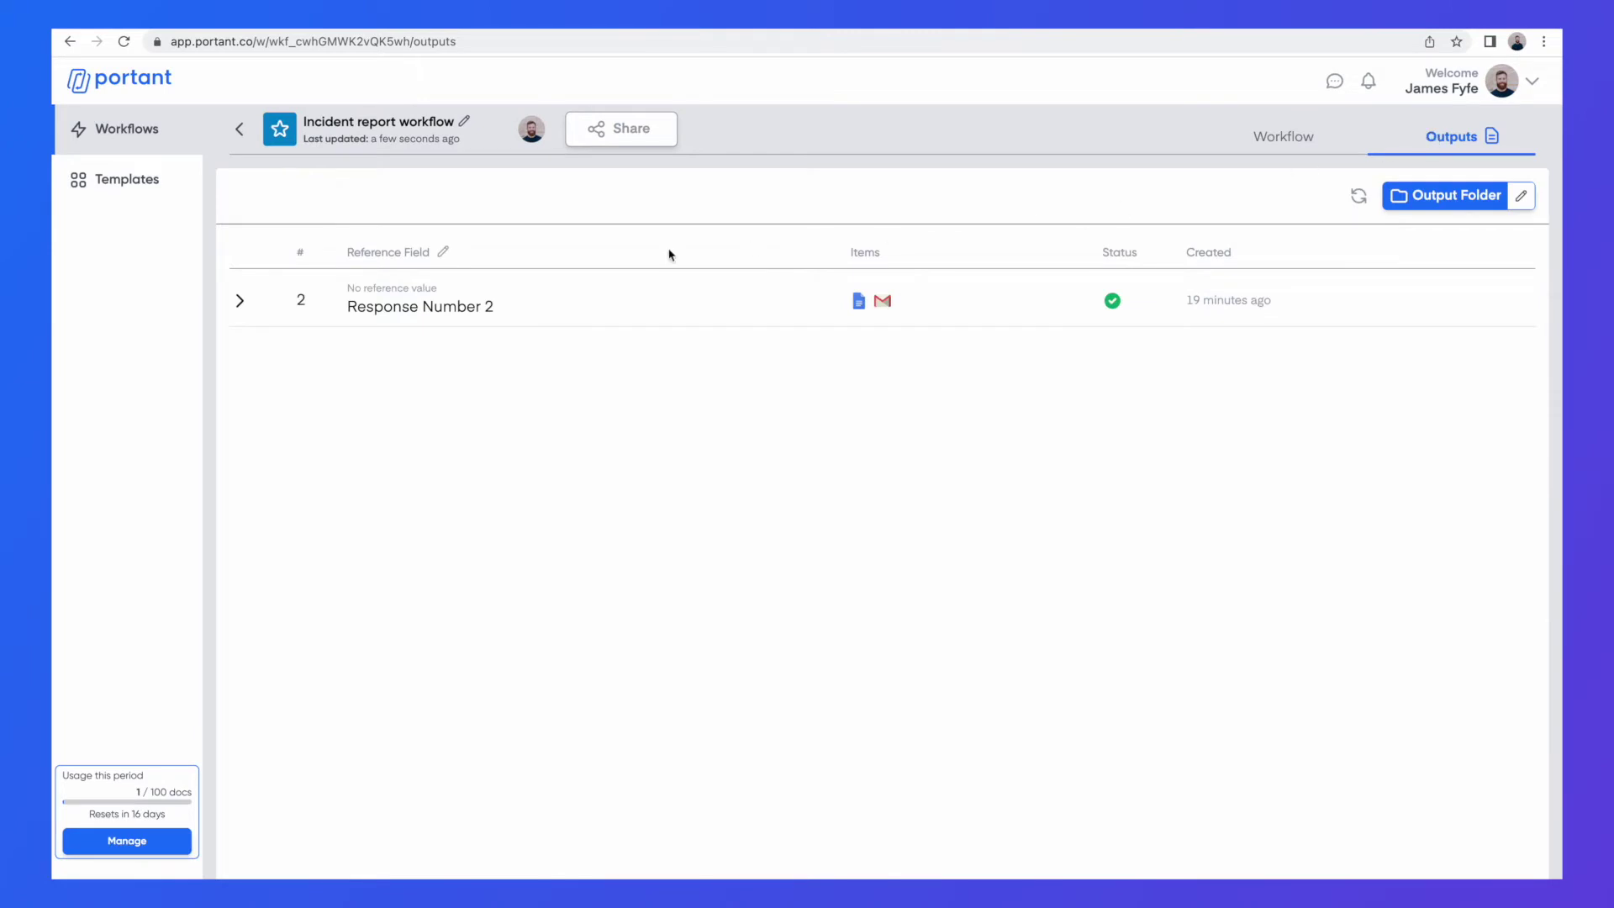
pyautogui.click(361, 304)
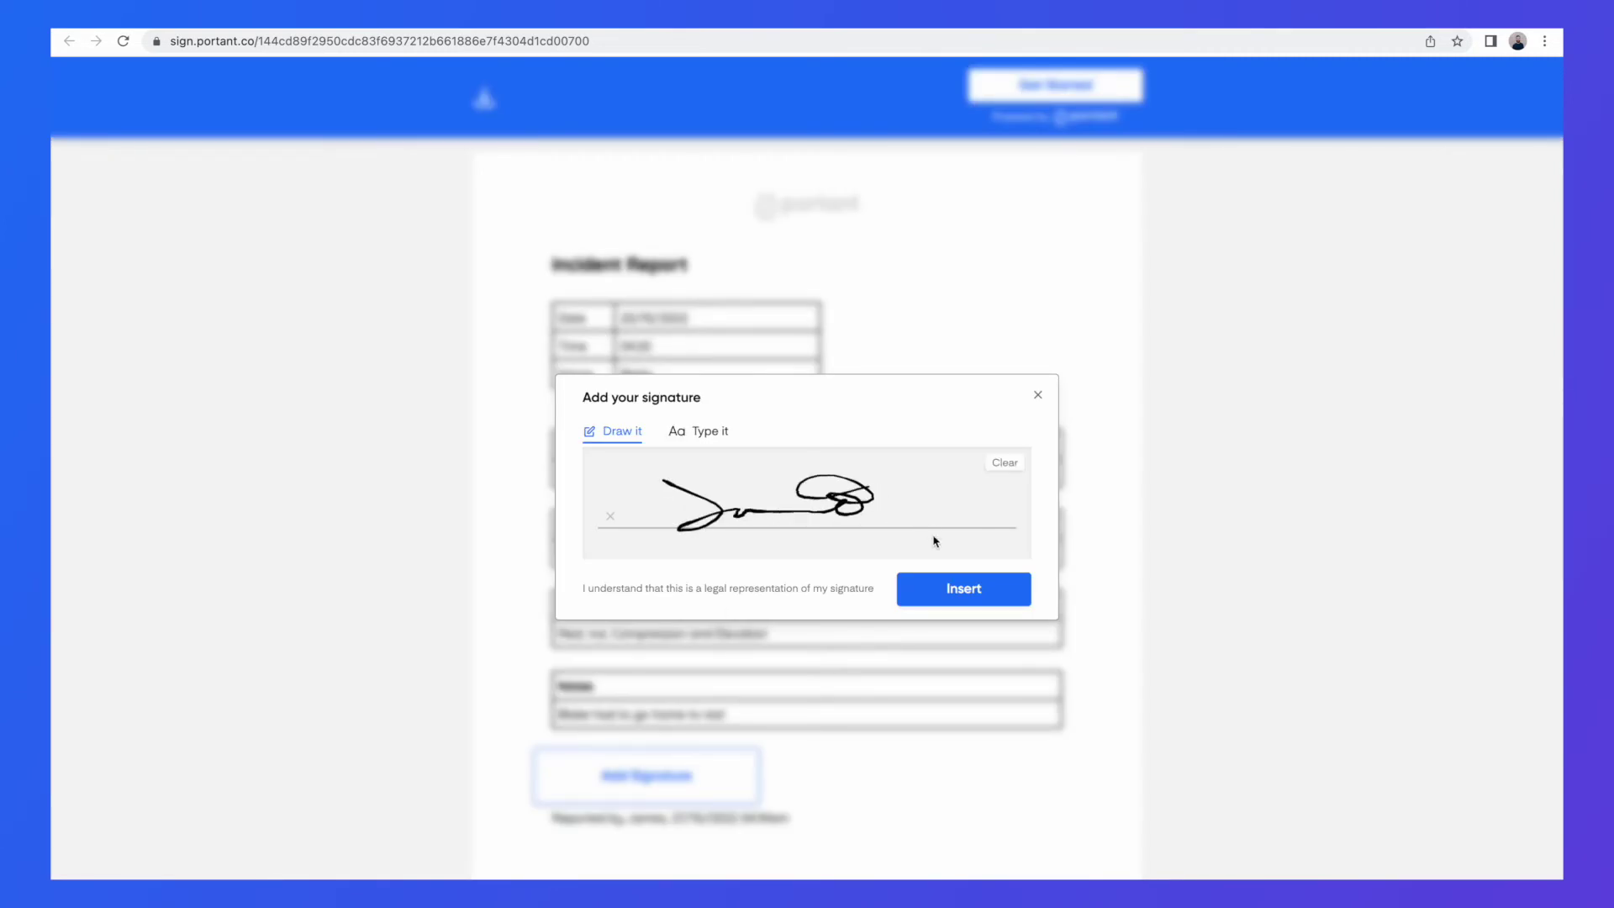
# Insert the drawn signature into the report and submit it with I Agree
pyautogui.click(978, 599)
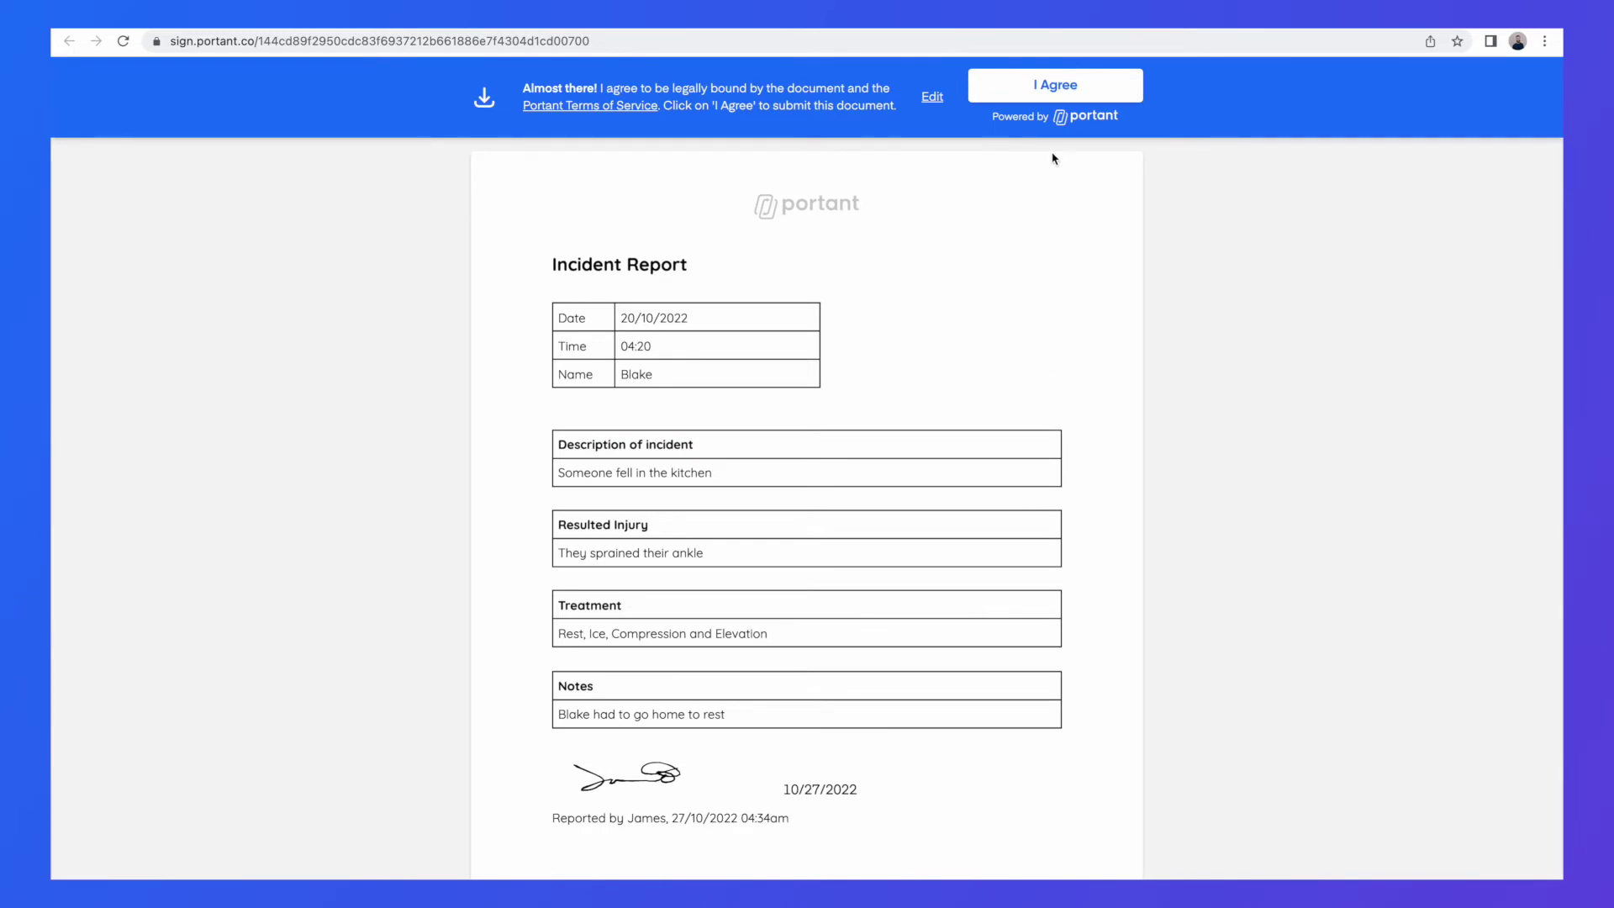
pyautogui.click(1043, 95)
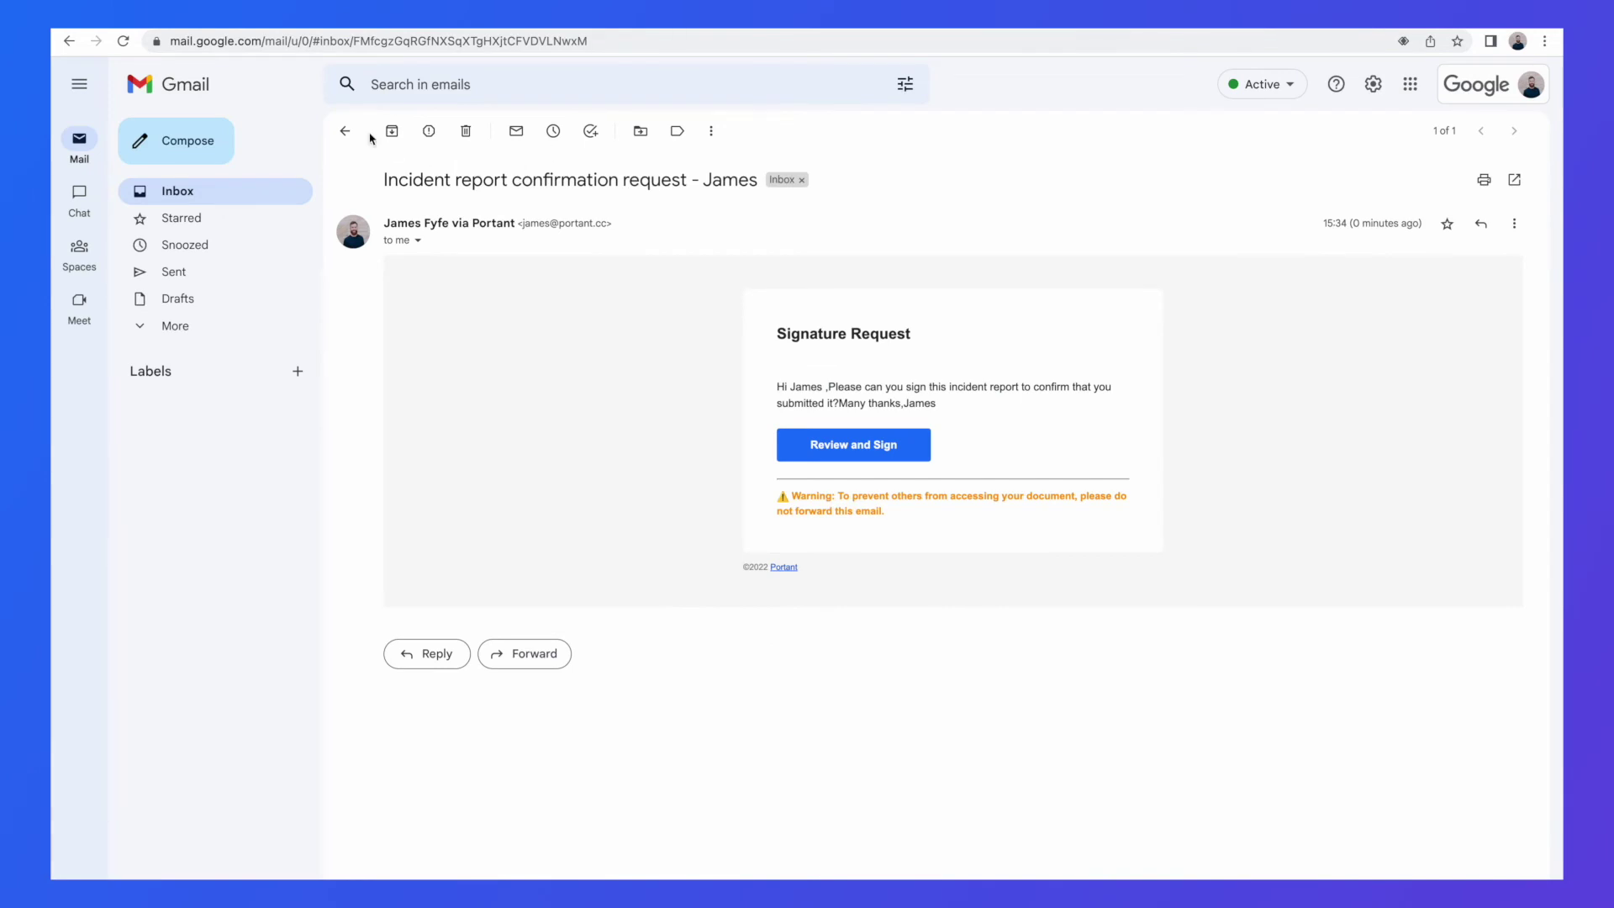
# Refresh the inbox, open 'Requested Documents have been signed!' and preview its PDF attachment
pyautogui.click(345, 132)
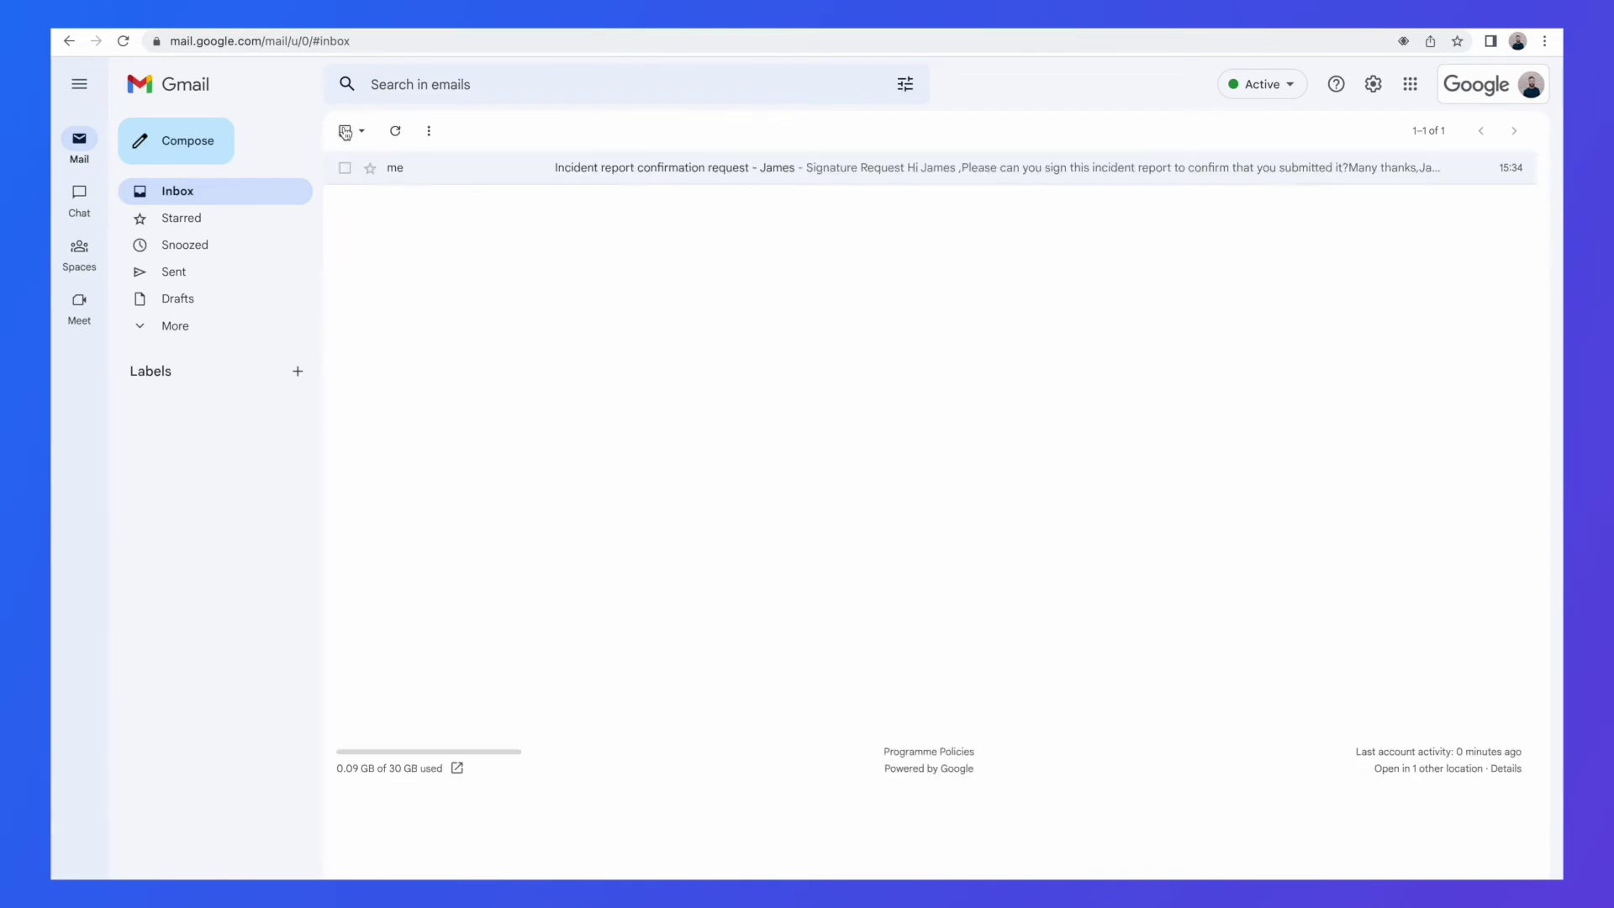
pyautogui.click(123, 42)
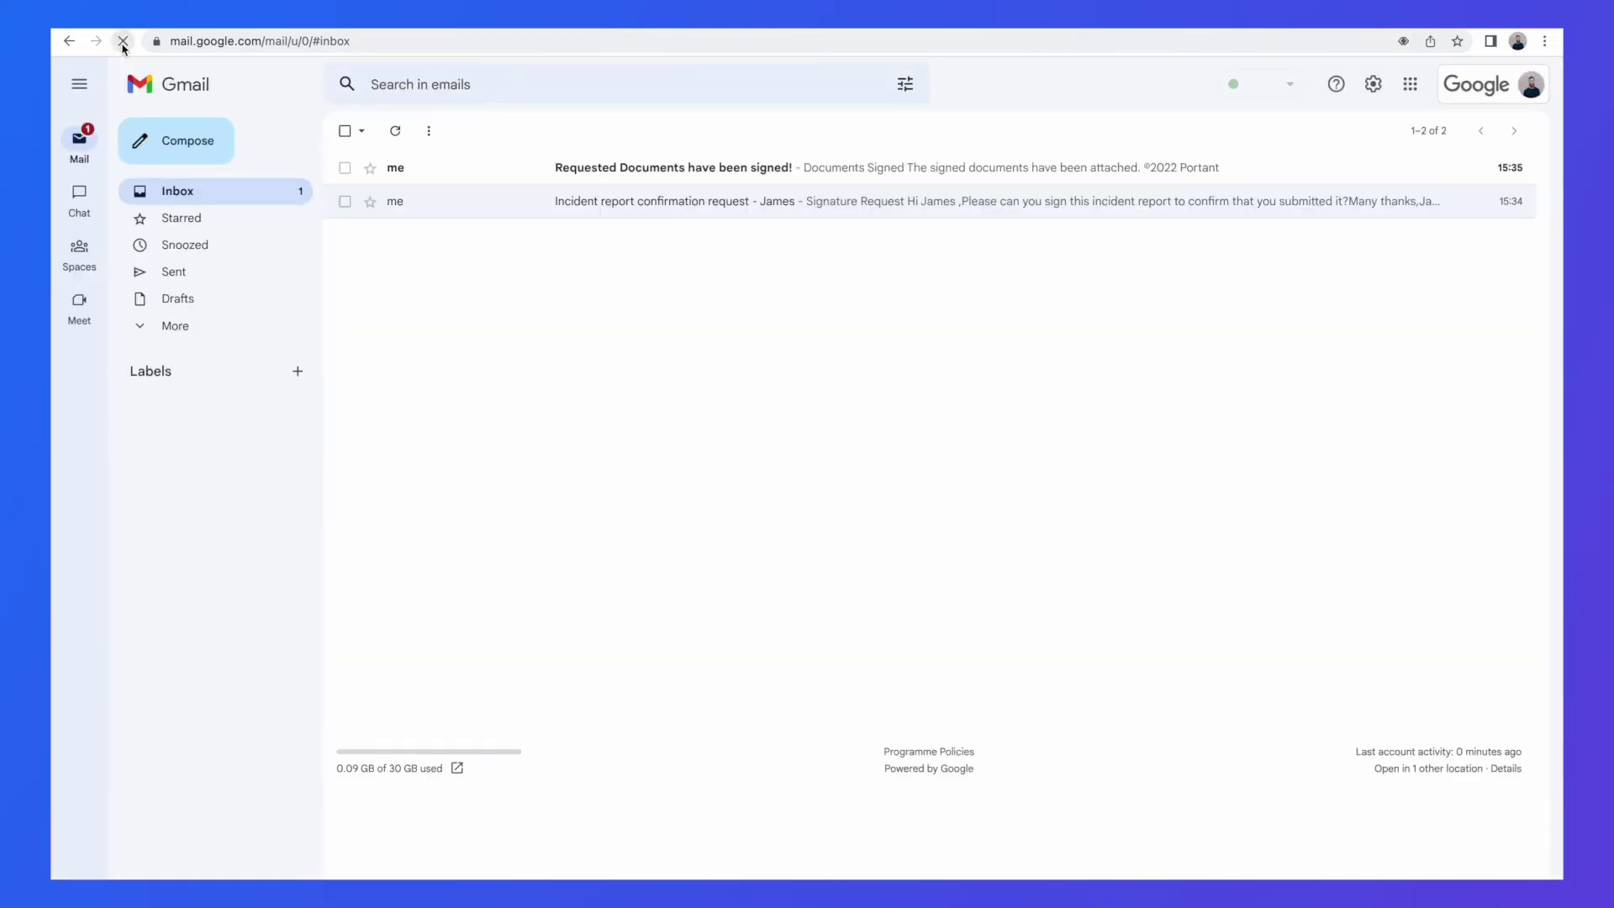
pyautogui.click(601, 167)
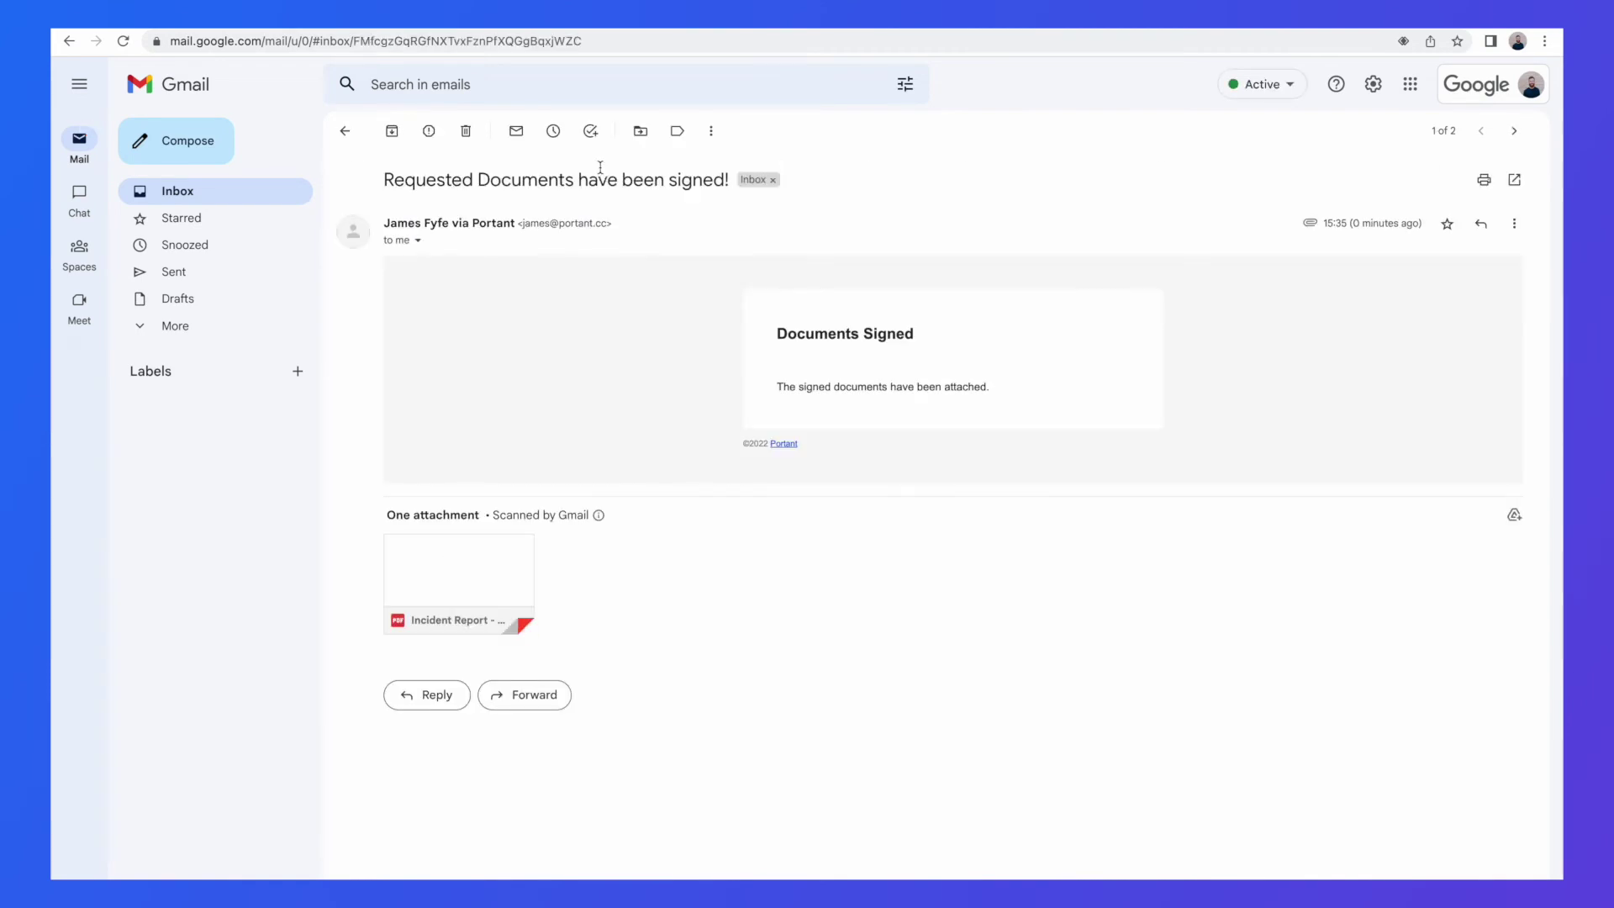
pyautogui.click(496, 577)
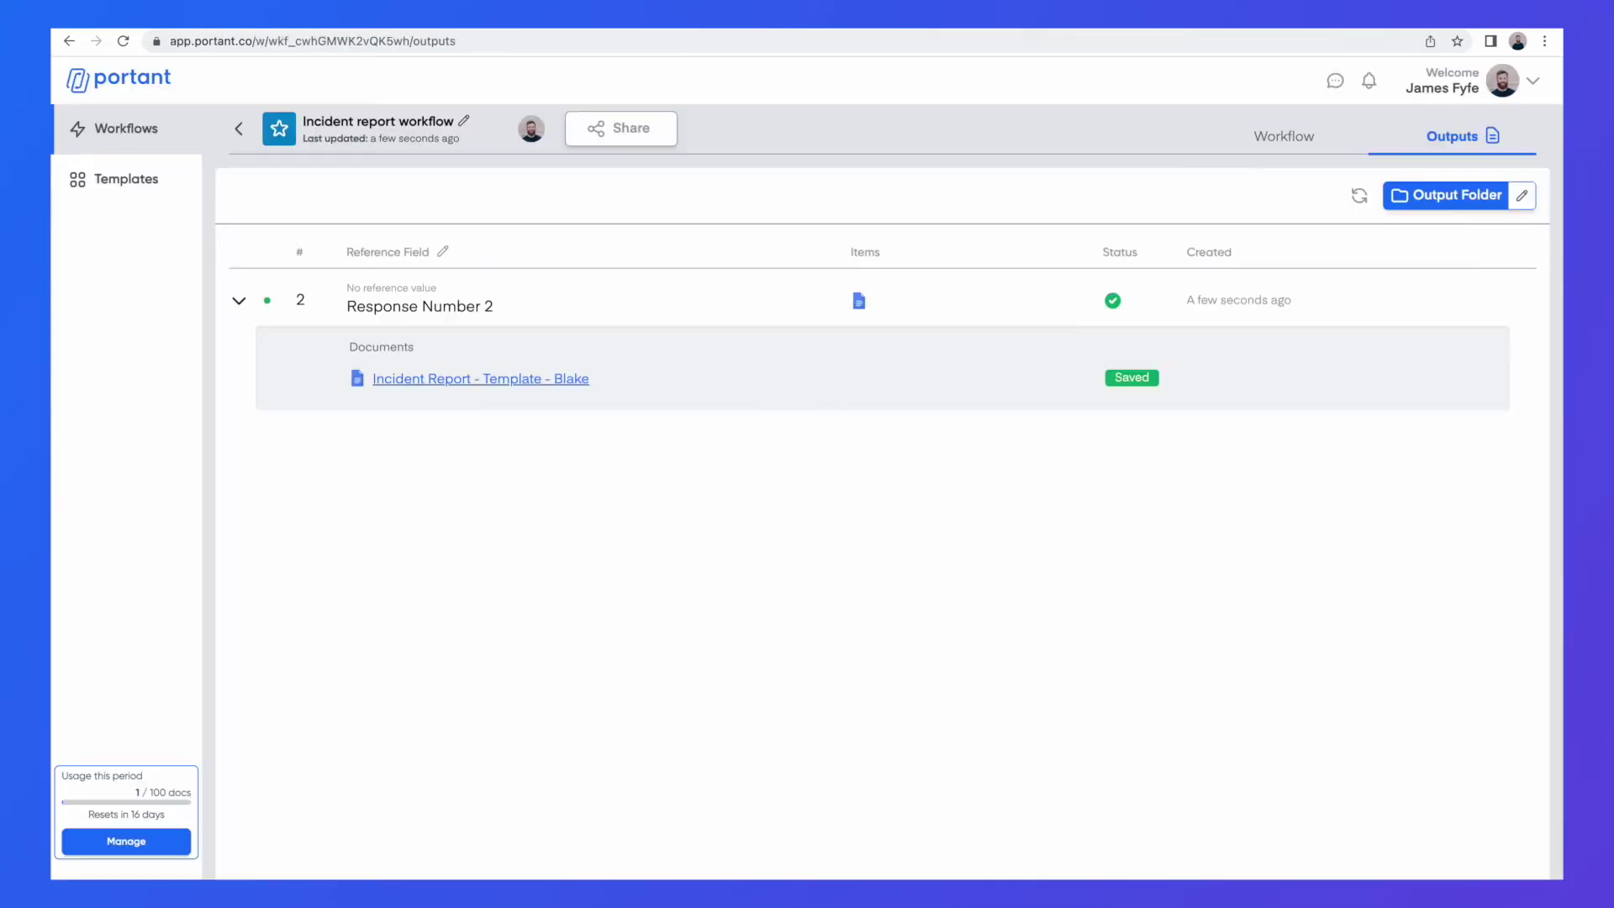
# Open Portant's Output Folder in Drive and preview the [SIGNED] Incident Report - Template - Blake PDF
pyautogui.click(1459, 199)
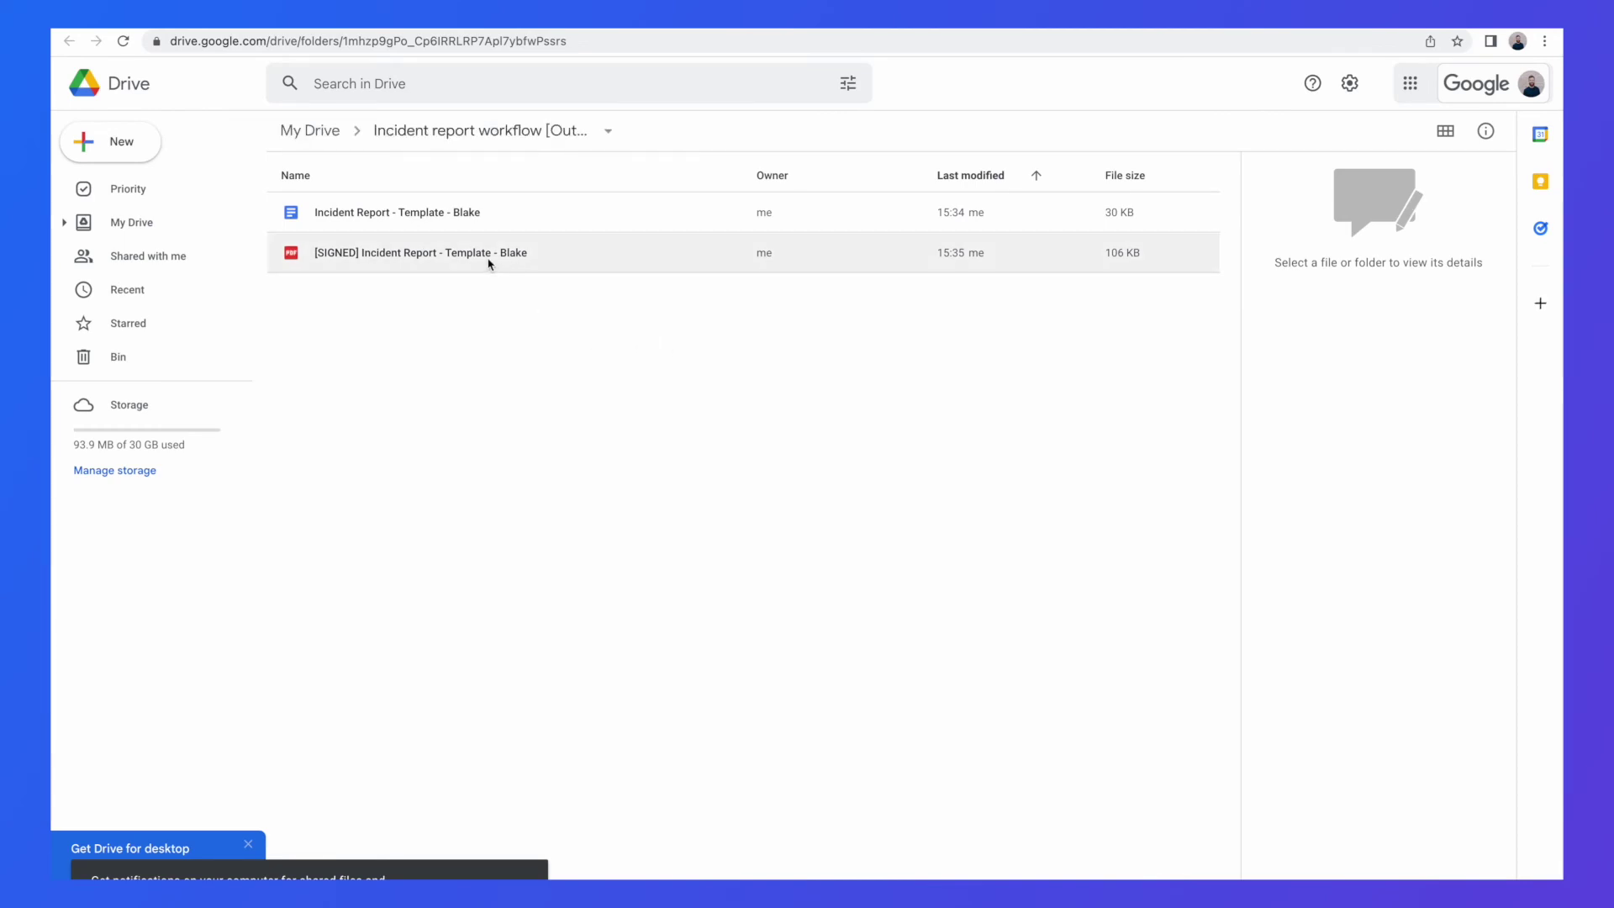
pyautogui.doubleClick(491, 263)
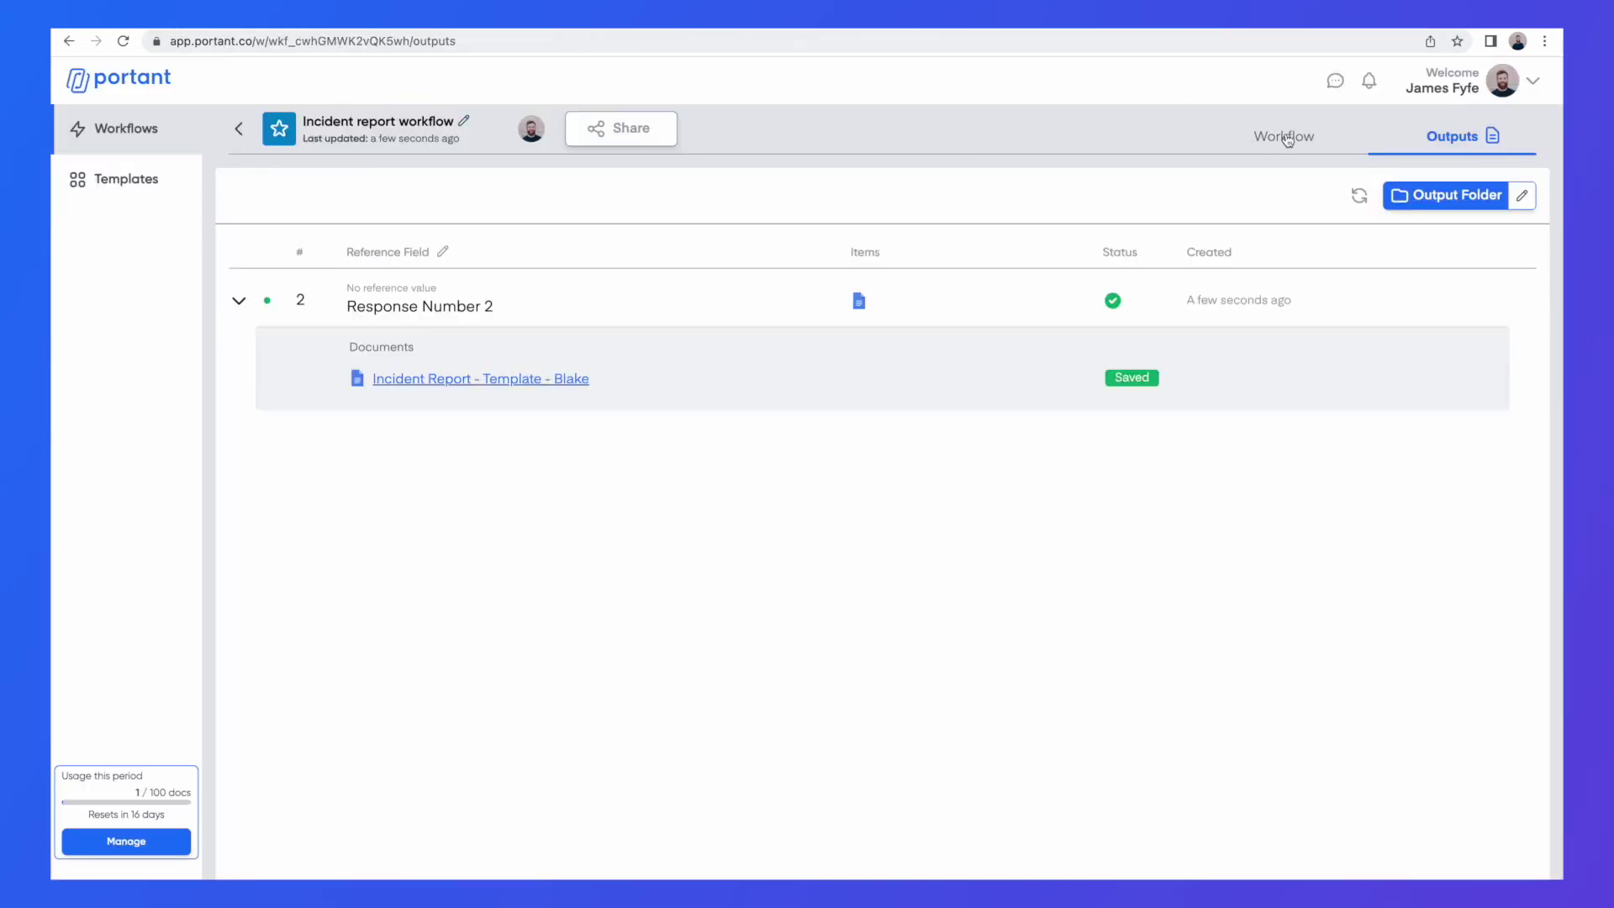
# Add a Gmail Send Email block to the incident workflow and begin the recipient field
pyautogui.click(1292, 140)
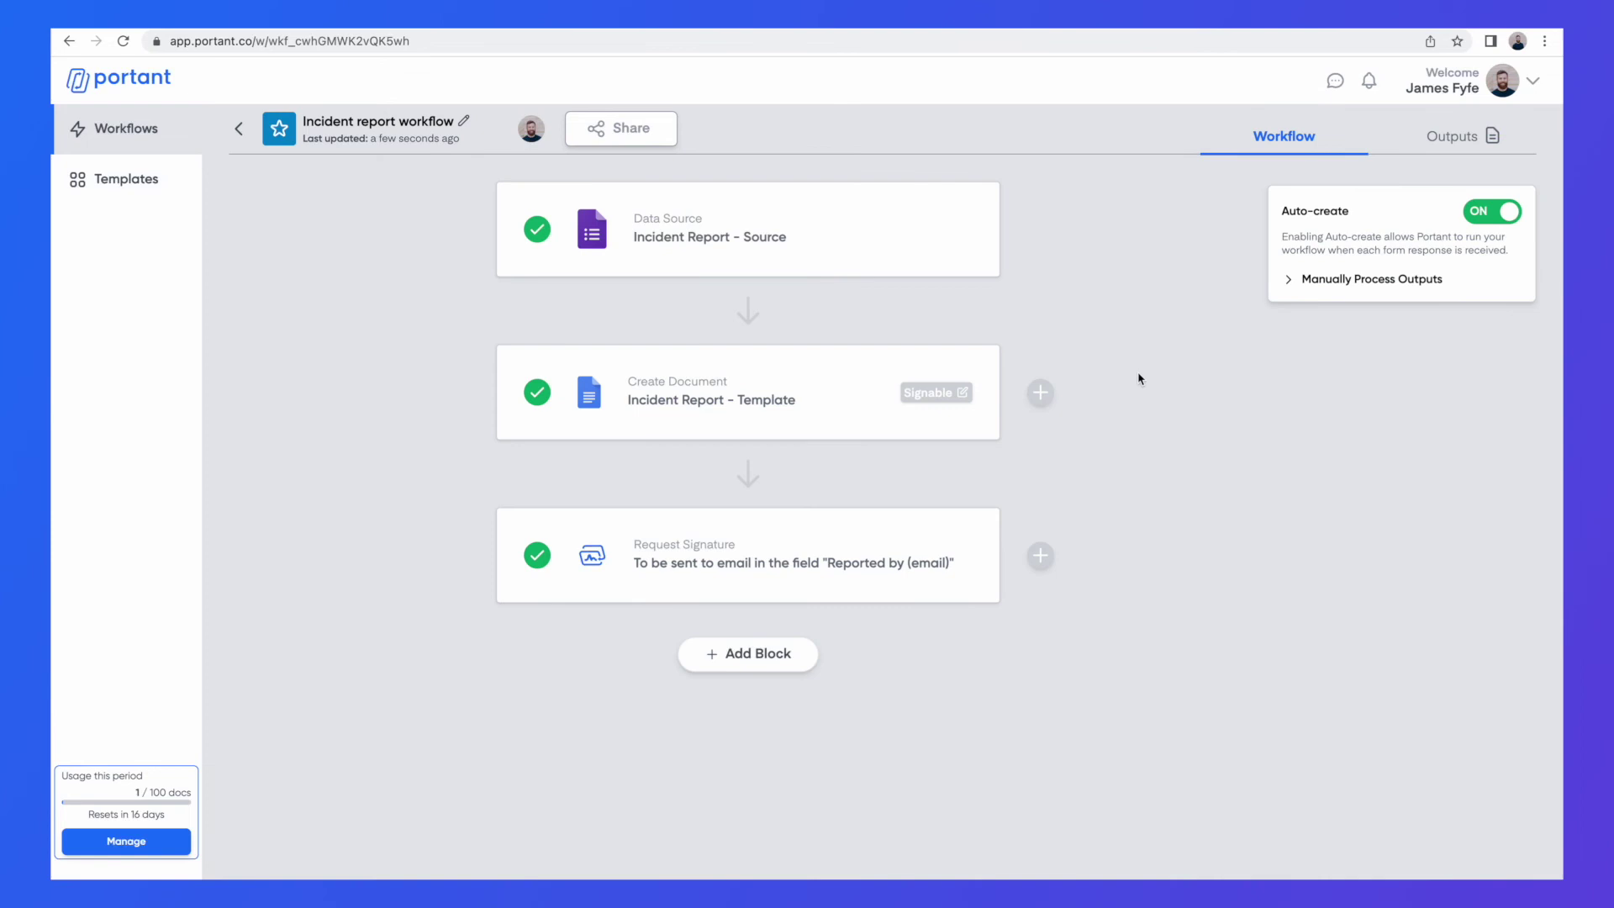
pyautogui.click(764, 665)
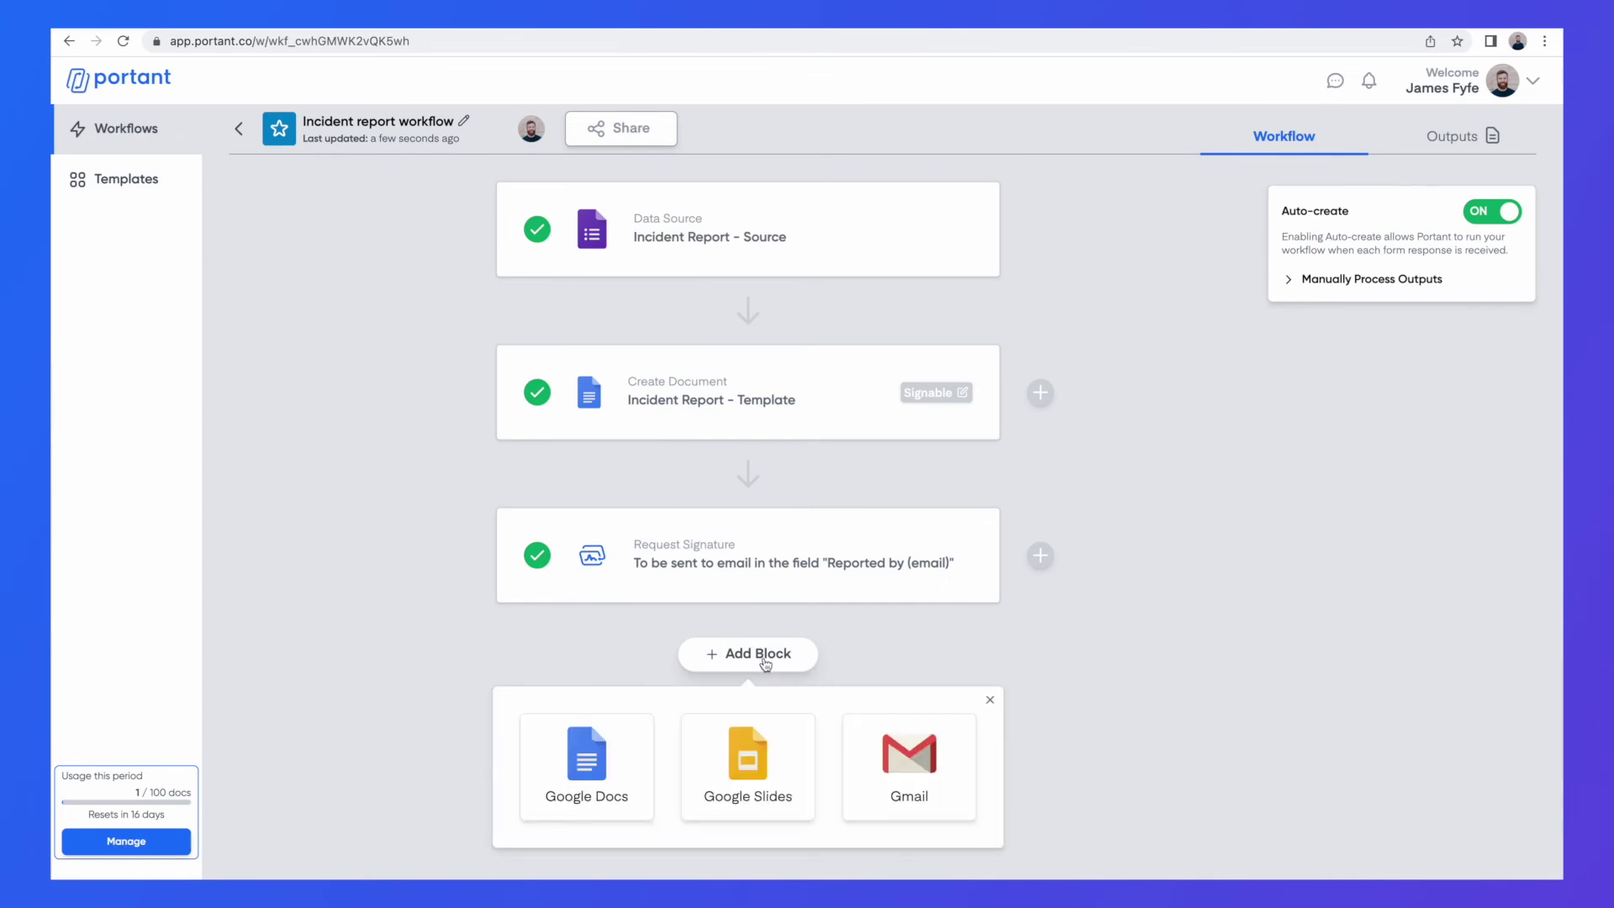
pyautogui.click(902, 764)
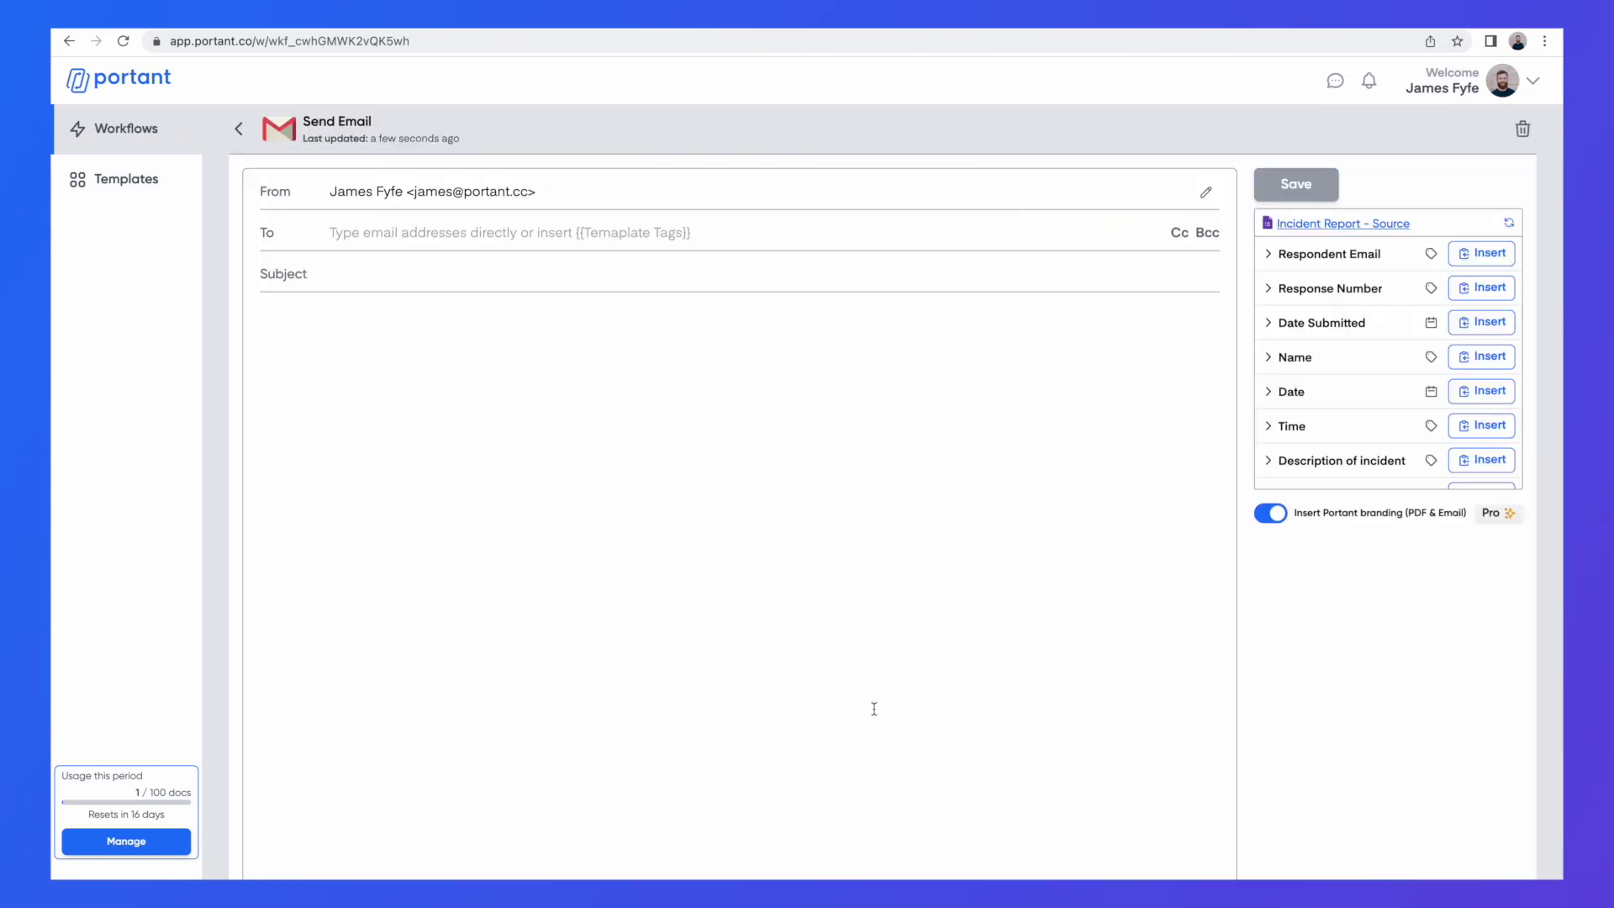
pyautogui.click(393, 239)
# Cc the Reported by (email) field and write a personalised not-yet-signed subject and message
pyautogui.click(1180, 232)
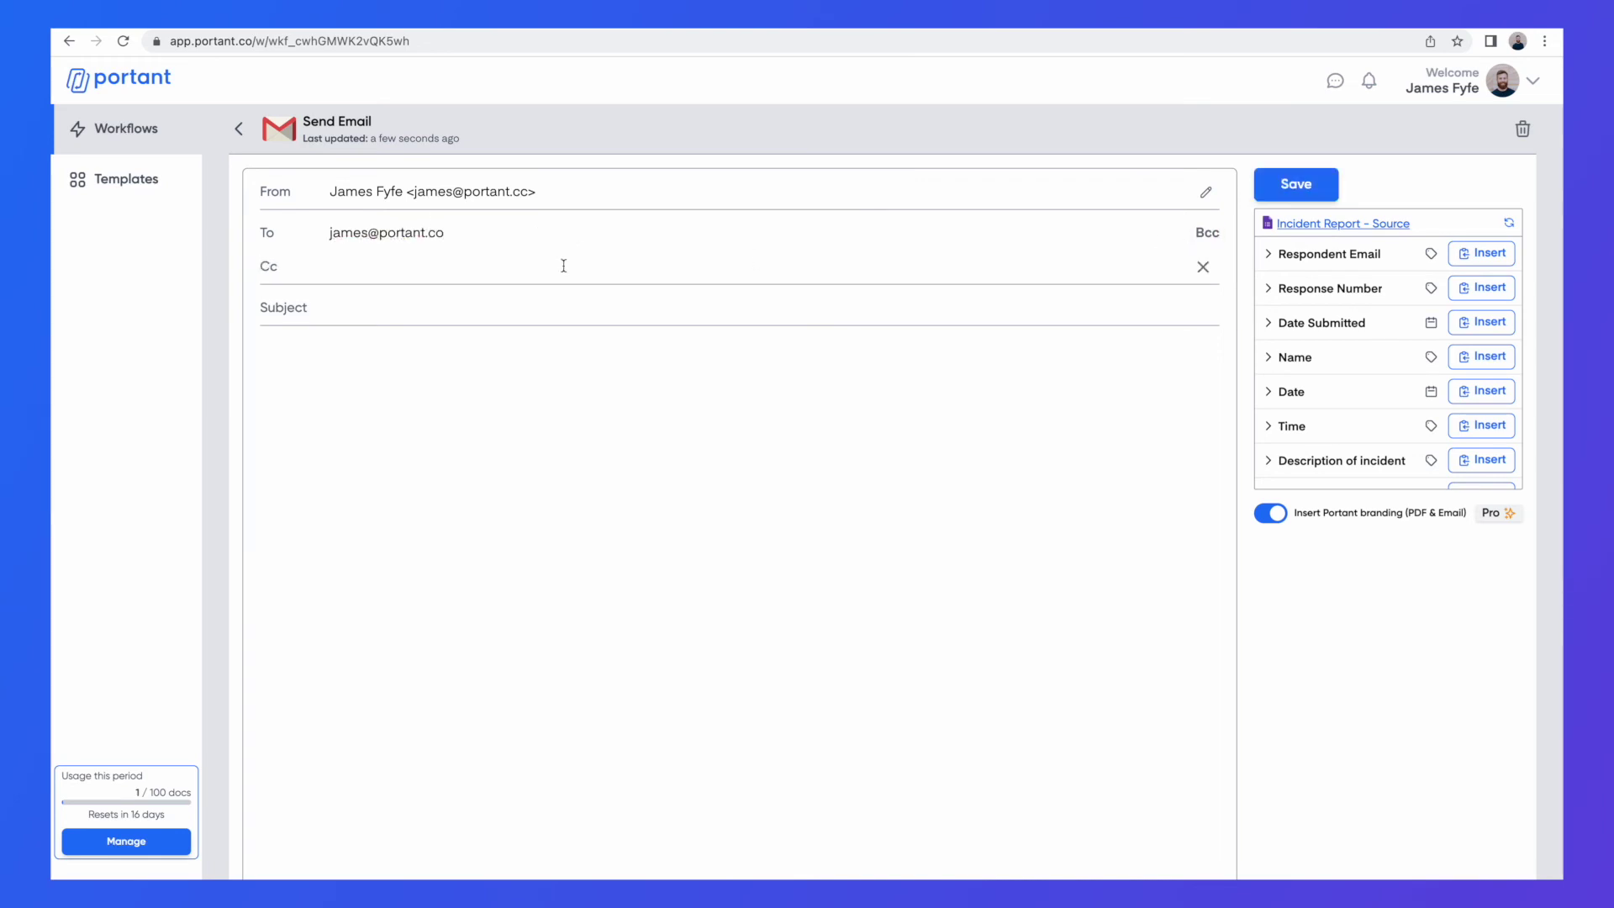
pyautogui.scroll(-3, 1480, 473)
pyautogui.click(1480, 472)
pyautogui.click(349, 306)
pyautogui.write('[Notification]')
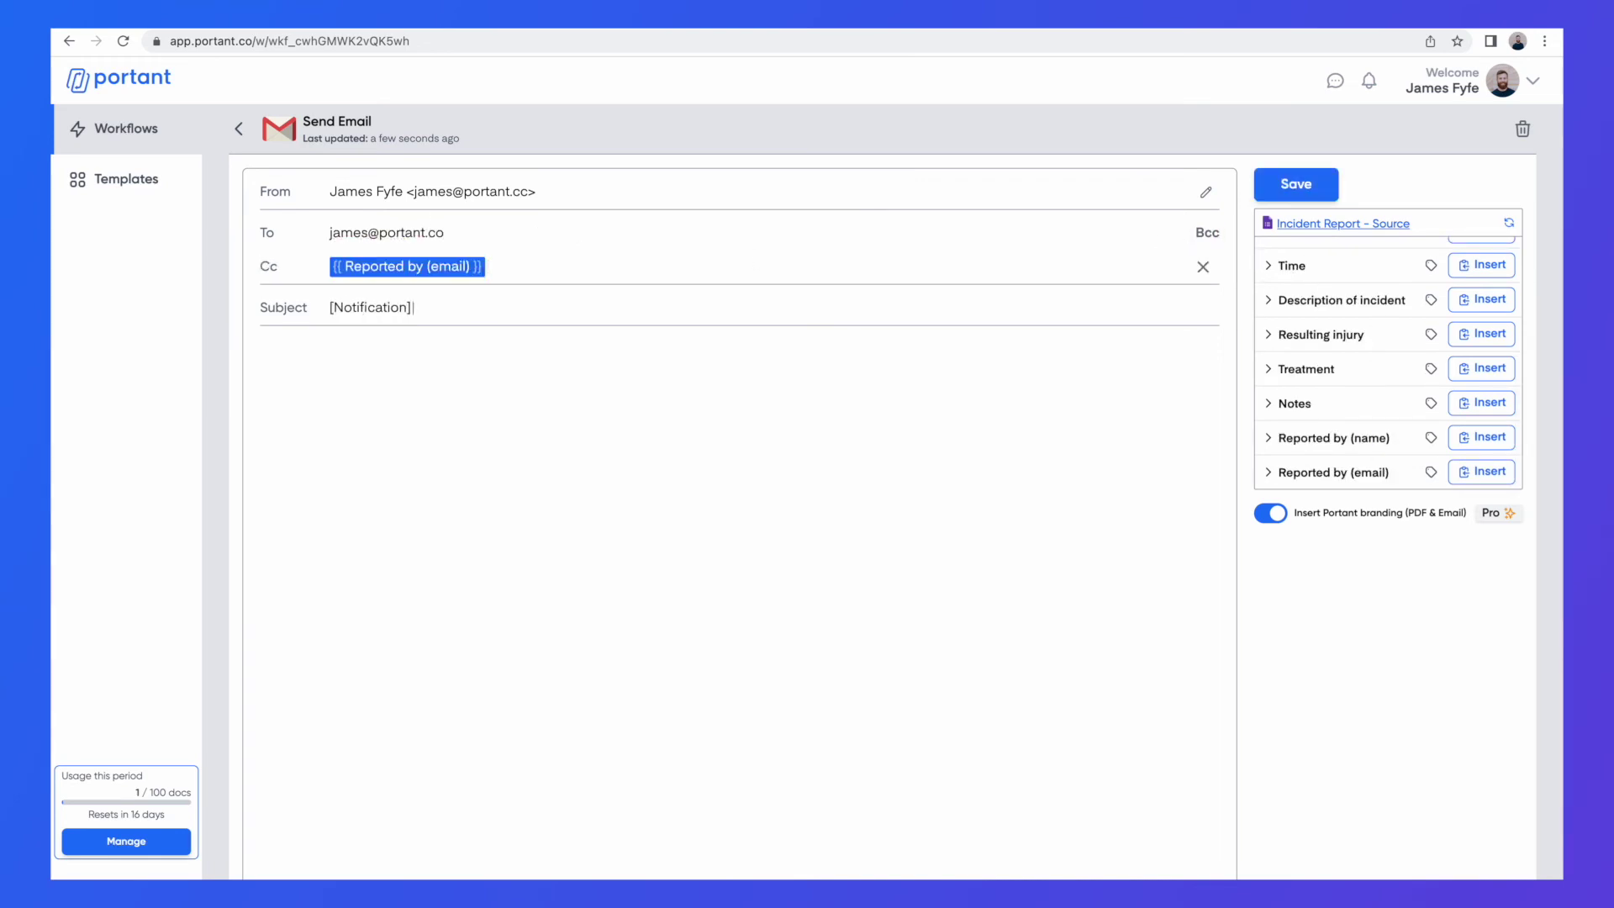
pyautogui.write(' - An incident report has been submitted')
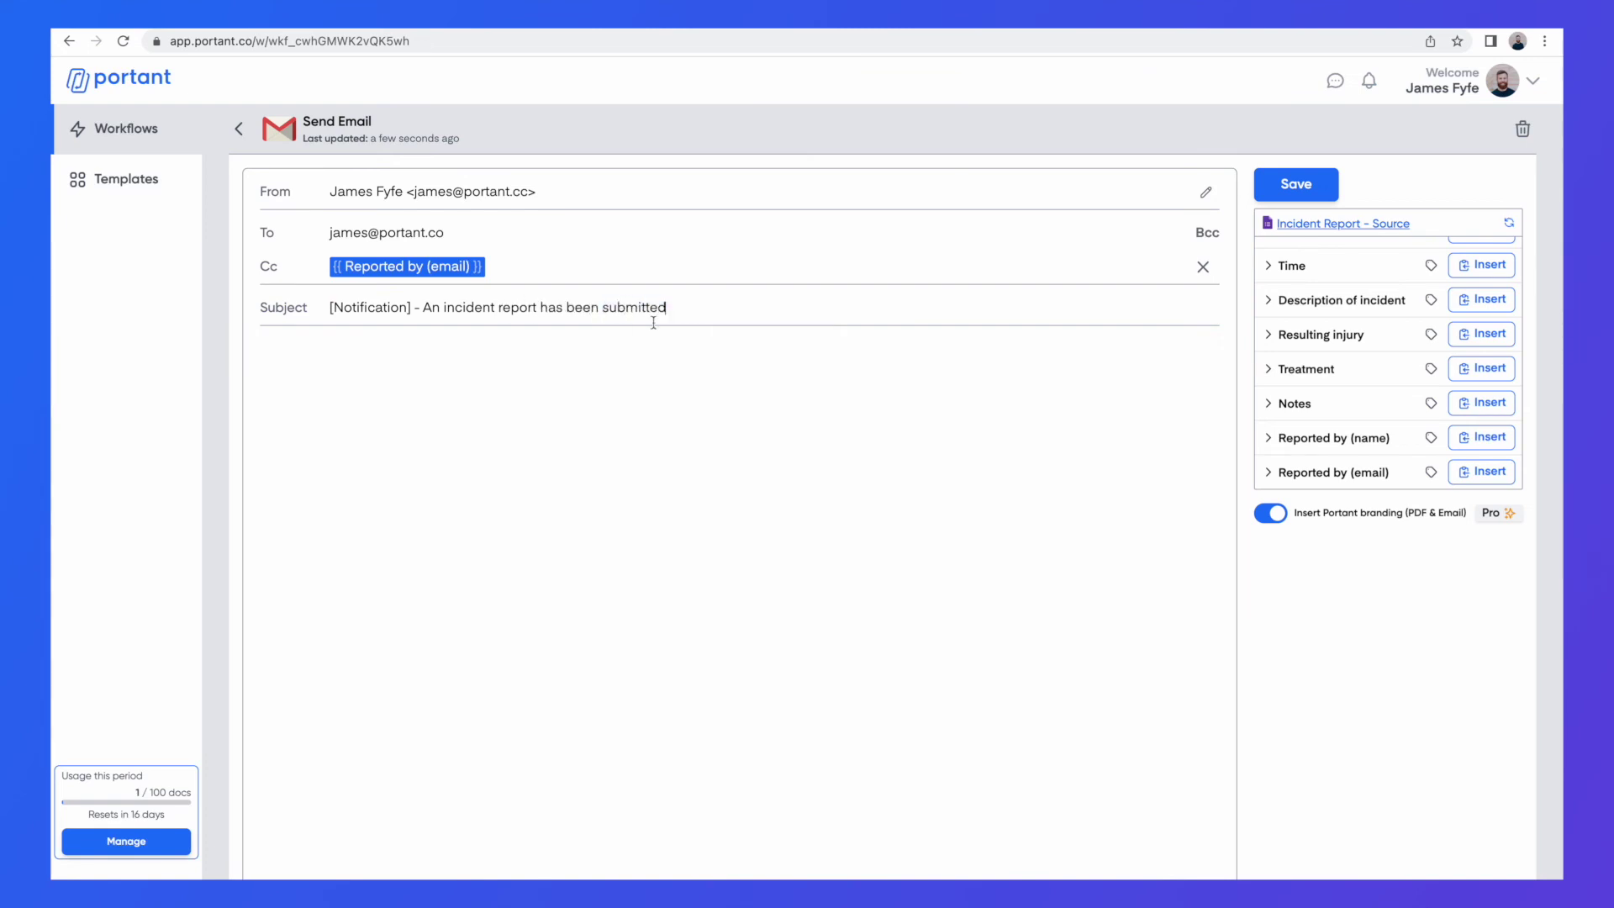
pyautogui.click(462, 354)
pyautogui.write('Hi James,')
pyautogui.press('Return')
pyautogui.press('Return')
pyautogui.write('An incident report has been submitted b')
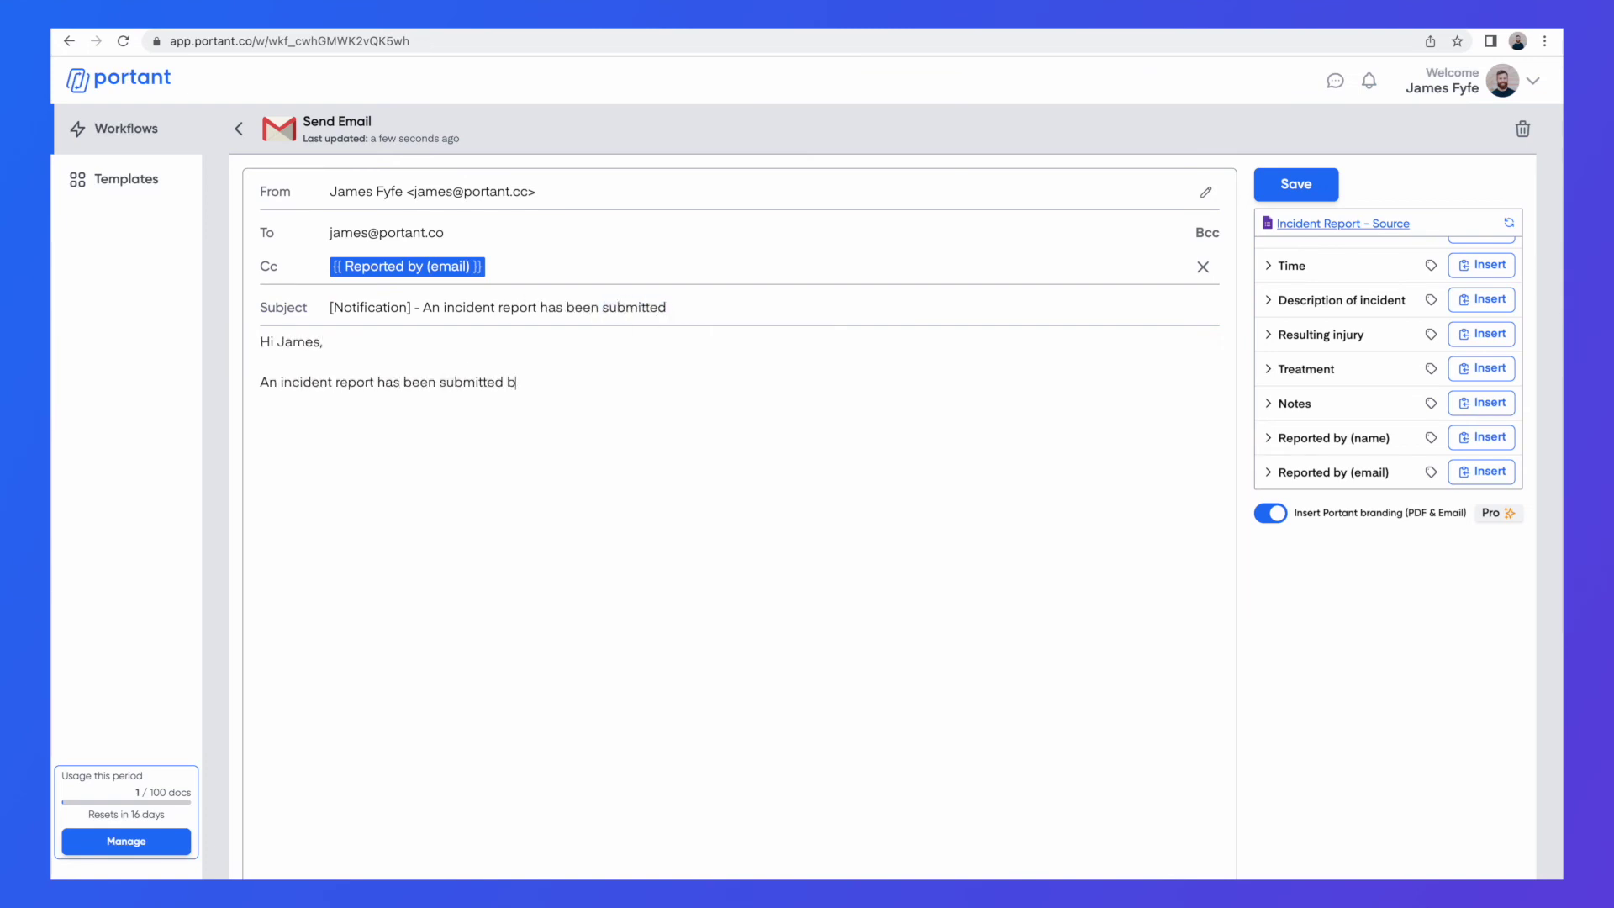
pyautogui.write('y')
pyautogui.click(1481, 437)
pyautogui.write('but has NOT been signed and confirmed yet.')
pyautogui.press('Return')
pyautogui.press('Return')
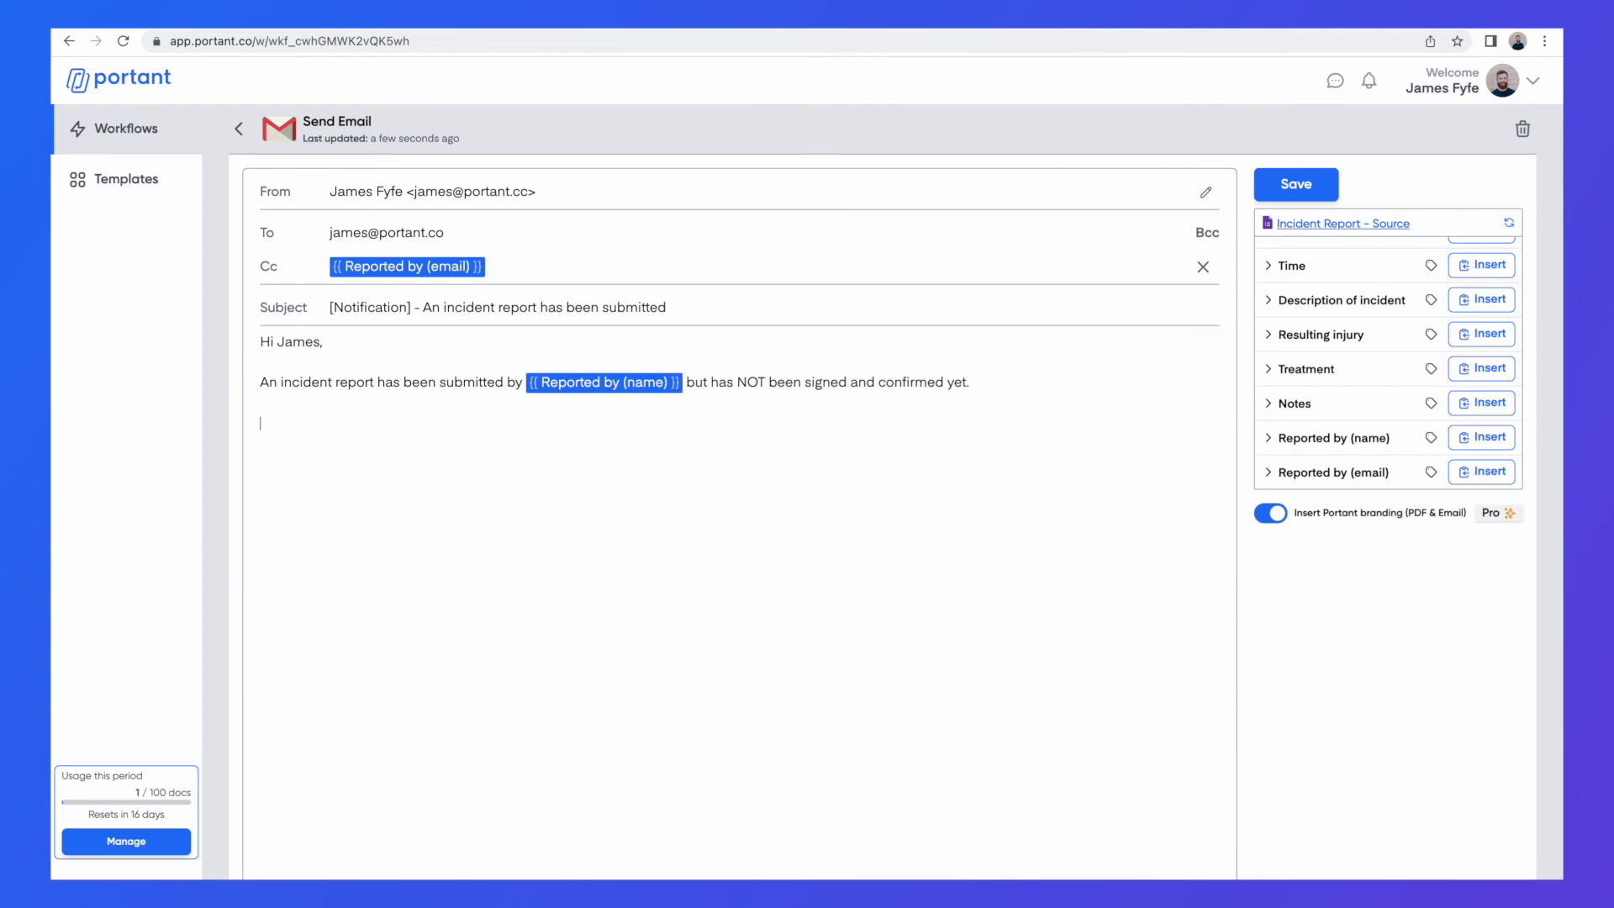
pyautogui.write('Thanks,')
pyautogui.press('Return')
pyautogui.press('Return')
pyautogui.write('The team')
# Attach the generated report as a PDF and save the email block
pyautogui.click(296, 877)
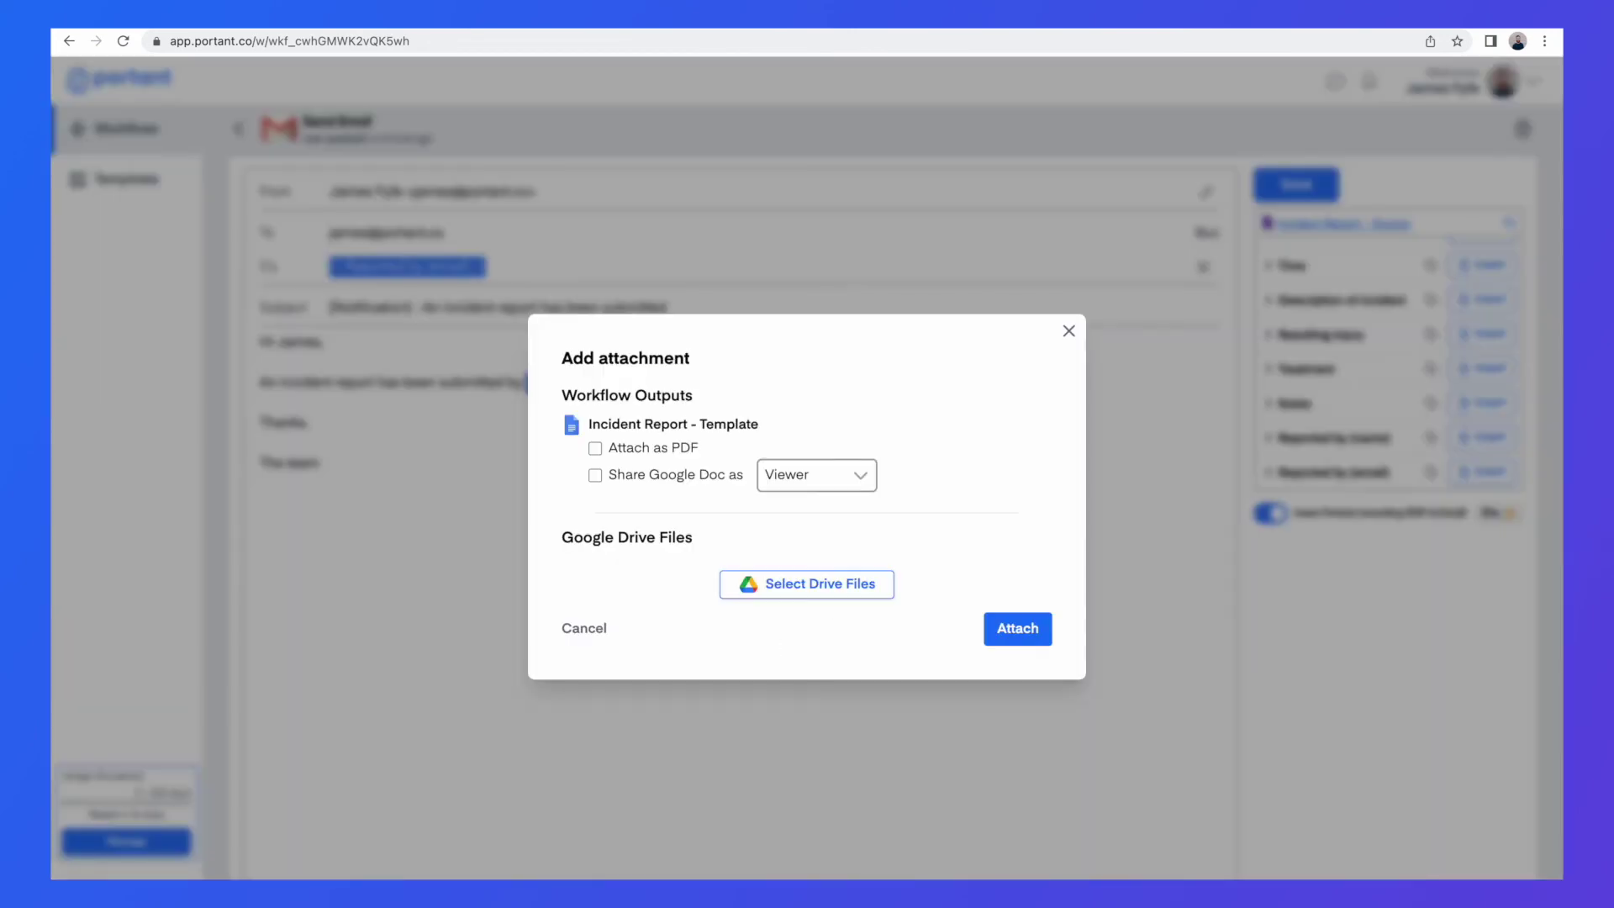
pyautogui.click(596, 449)
pyautogui.click(1031, 634)
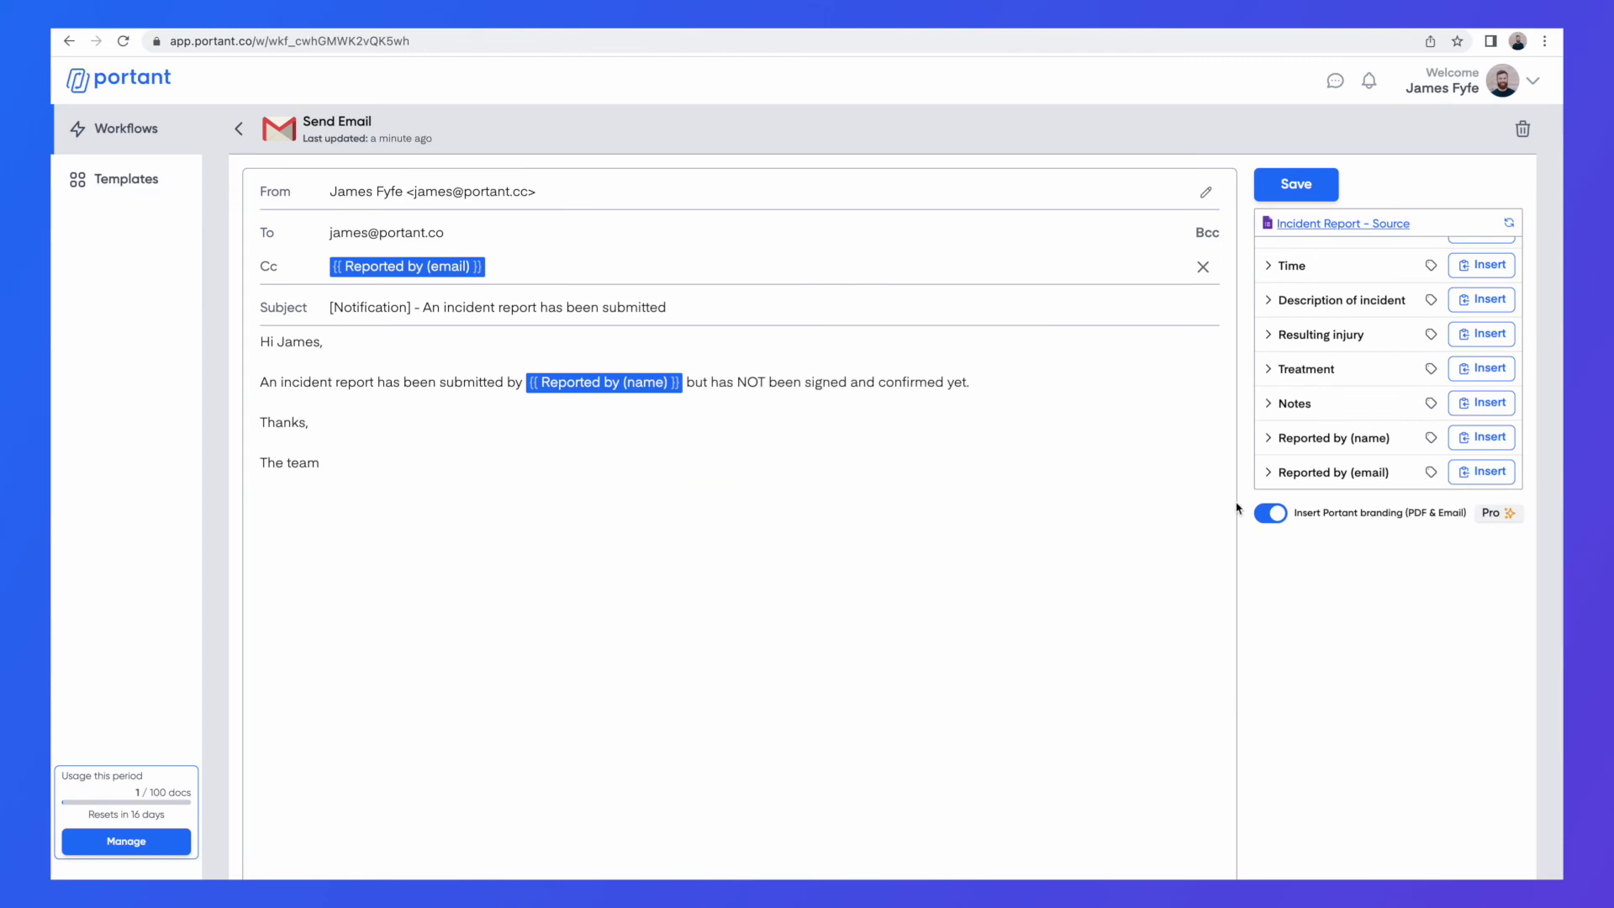
pyautogui.click(1296, 187)
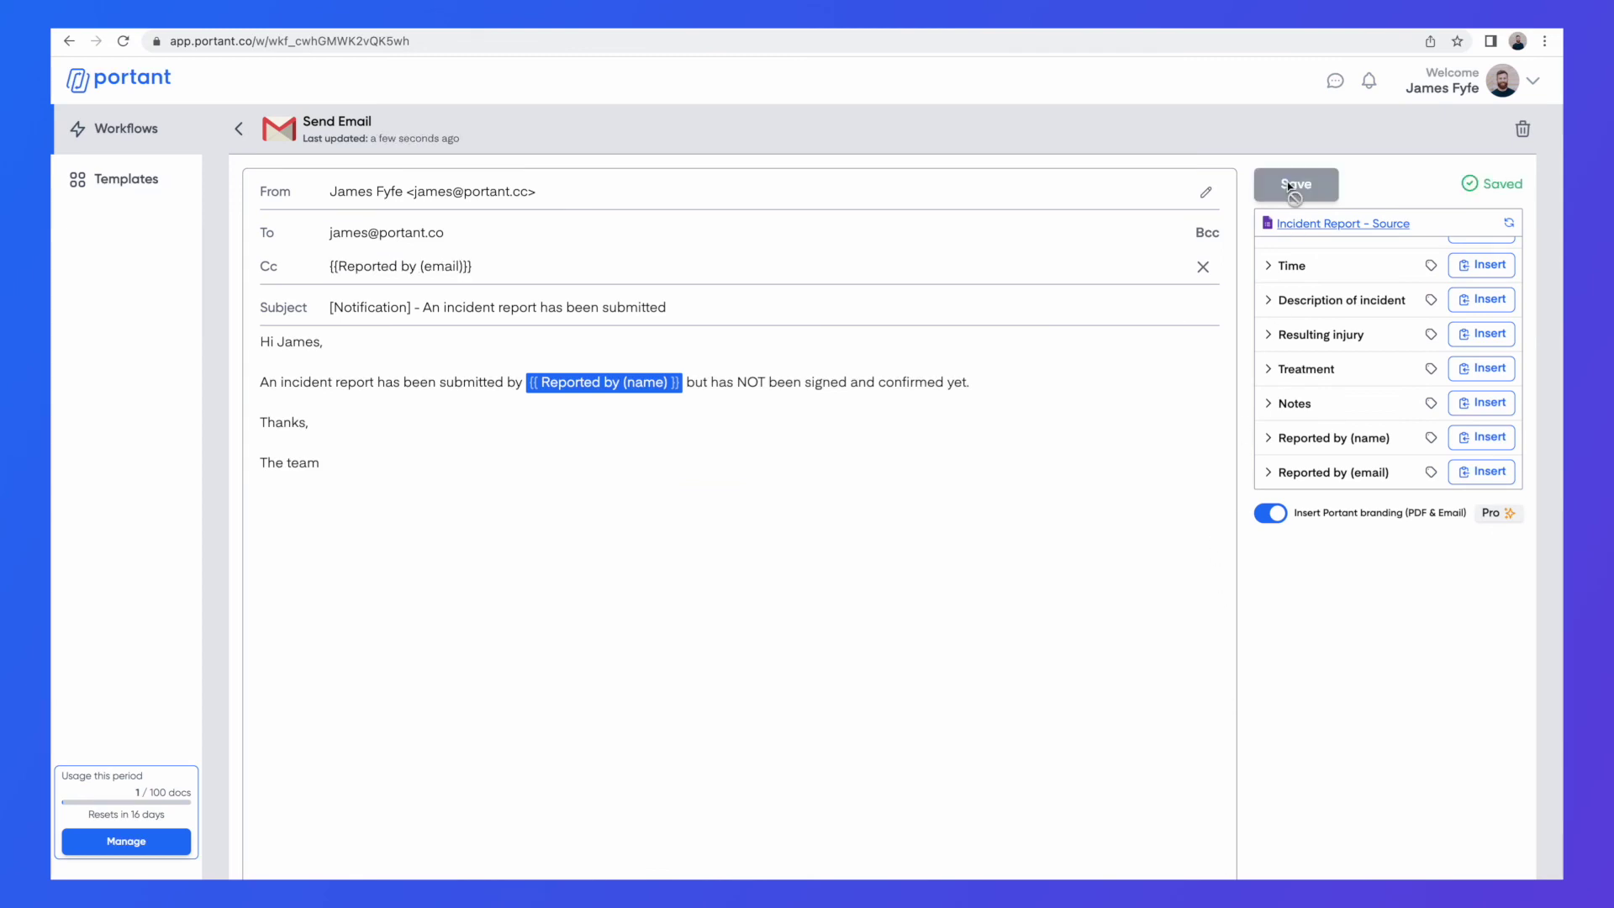
# Return to the workflow overview, now showing the email block before Request Signature
pyautogui.click(237, 129)
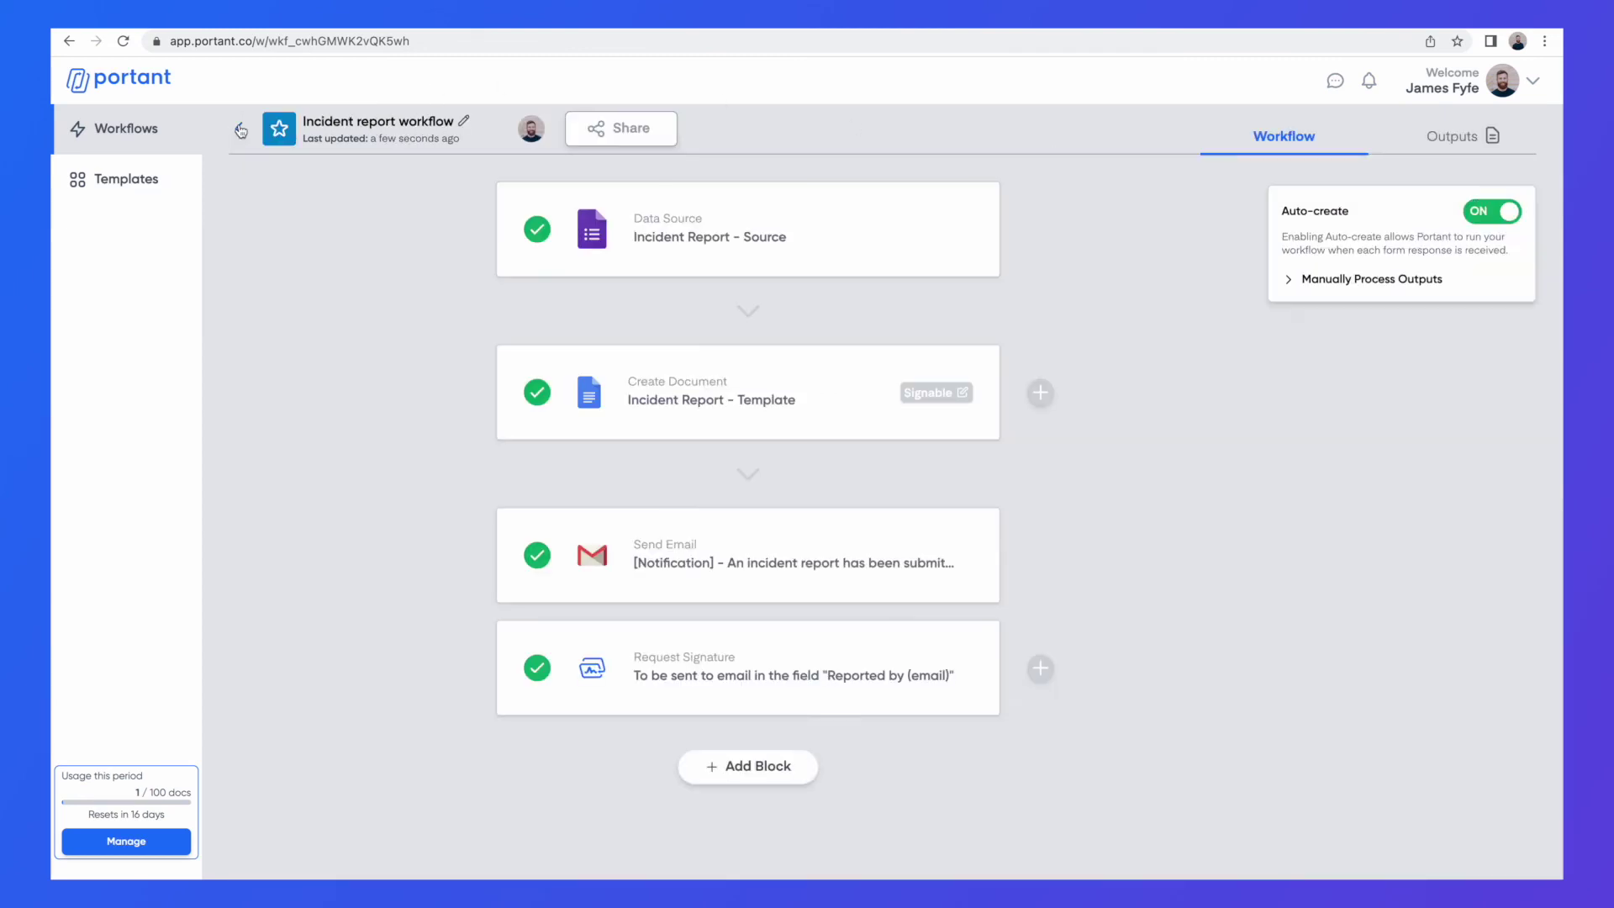